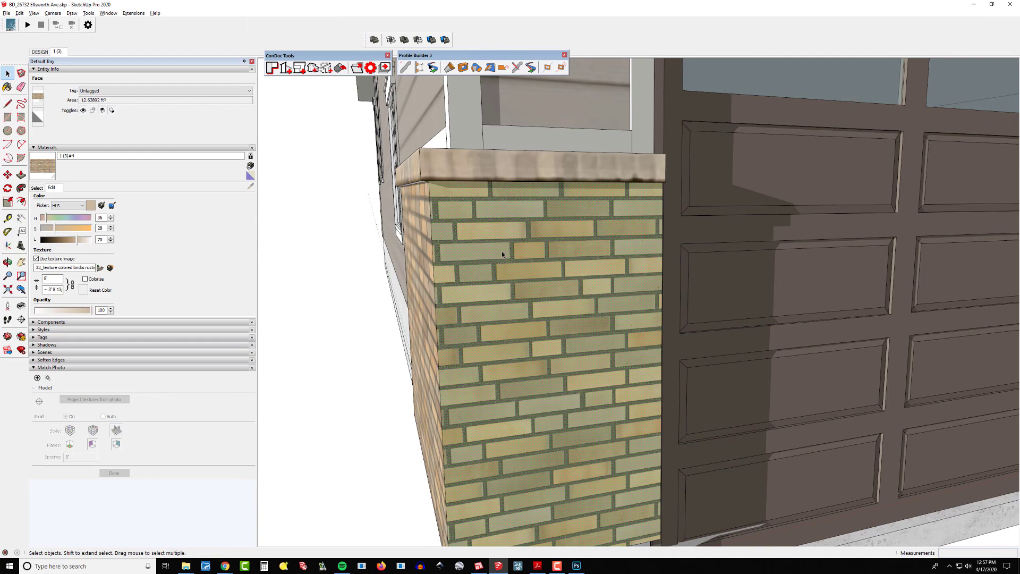
# Step: Try to open the brick face's texture image in the external image editor
pyautogui.rightClick(506, 235)
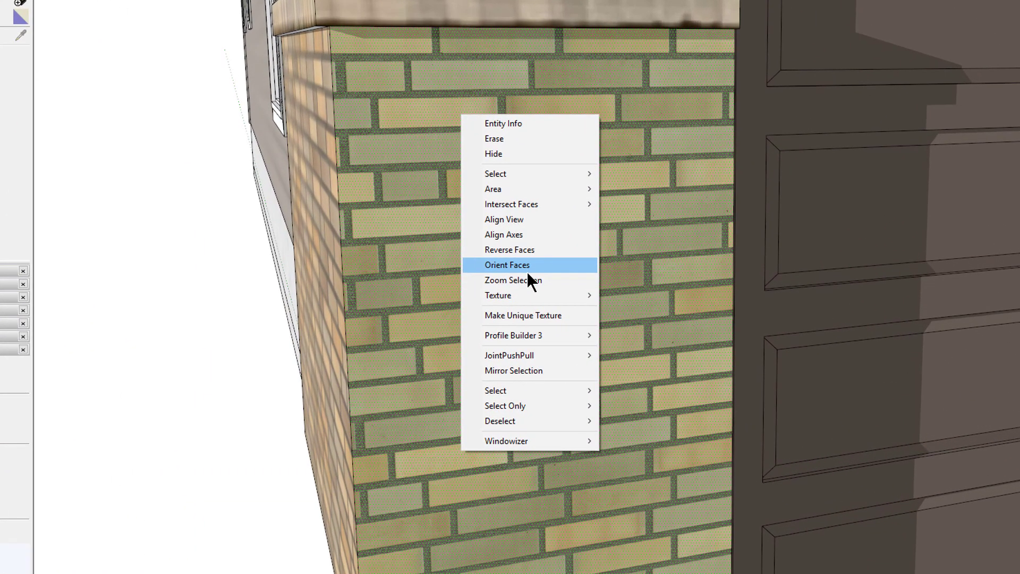
pyautogui.moveTo(584, 295)
pyautogui.click(671, 346)
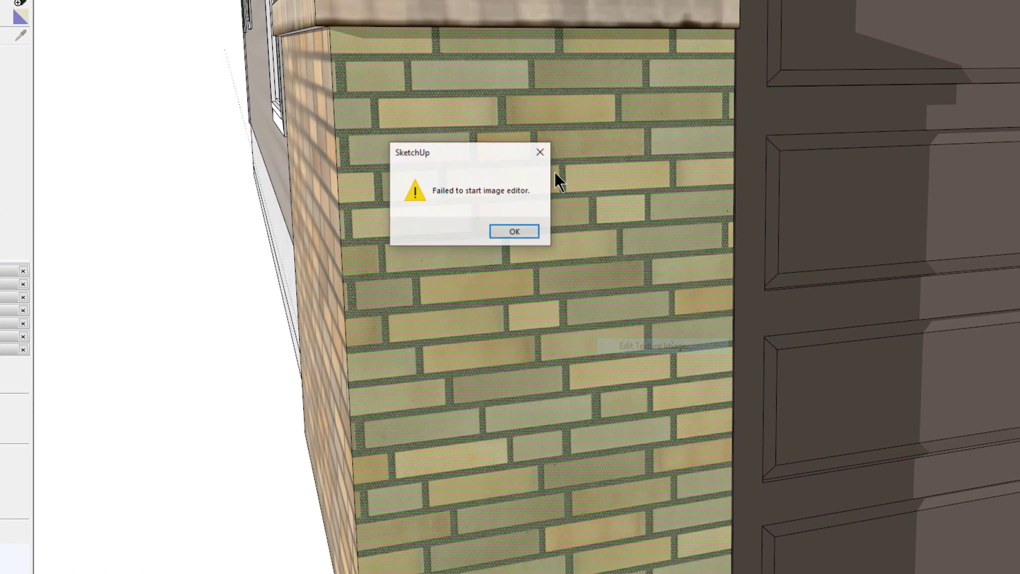
pyautogui.click(515, 232)
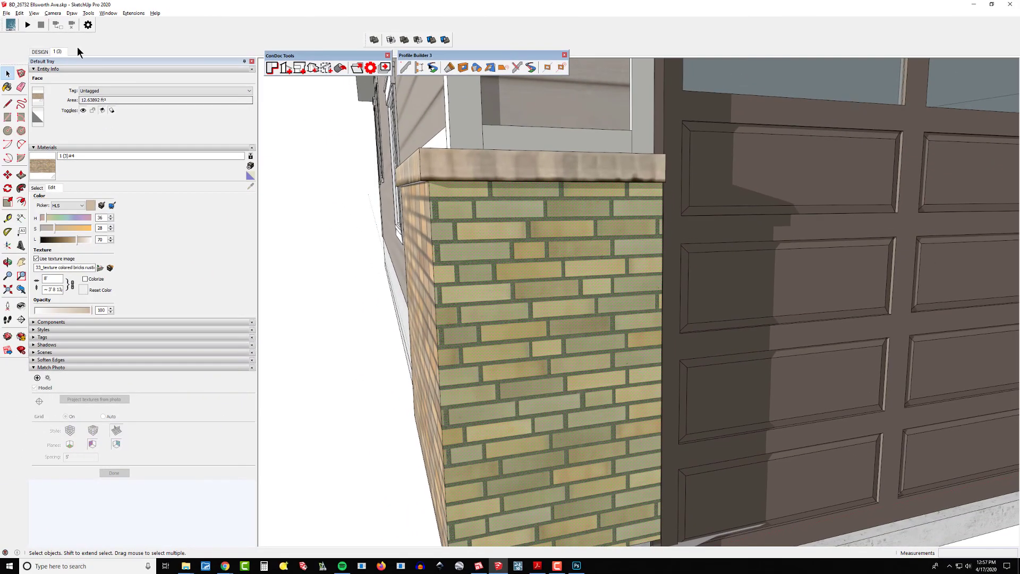
# Step: Set the default image editor in the application preferences to Photoshop.exe from the Adobe Photoshop 2020 folder
pyautogui.click(110, 13)
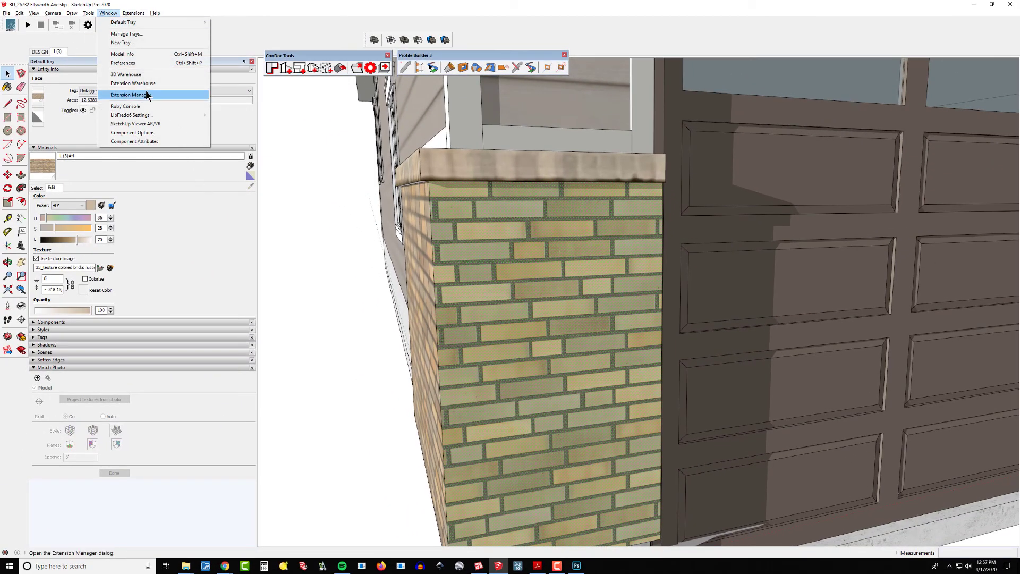
pyautogui.click(148, 95)
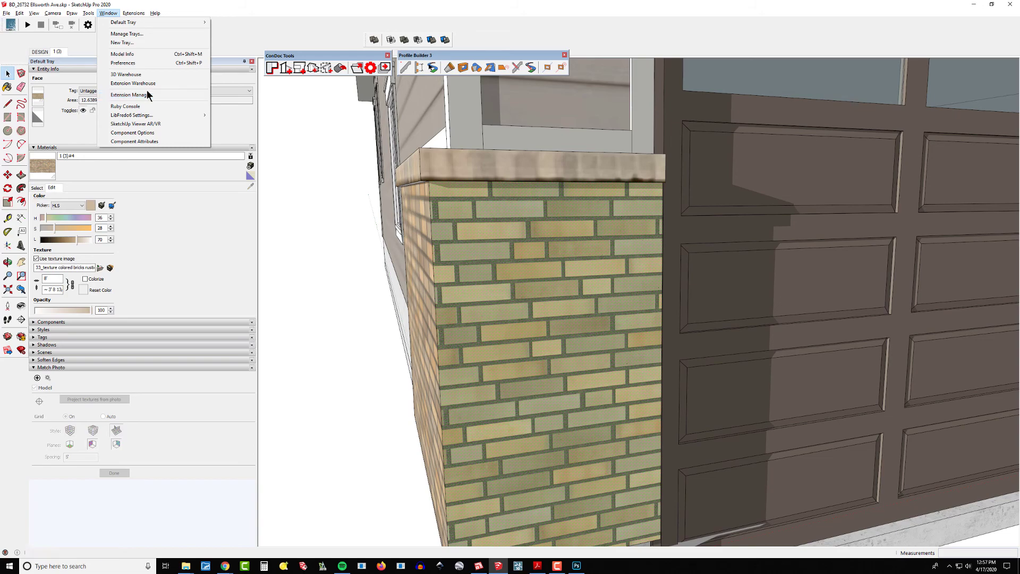
pyautogui.click(155, 63)
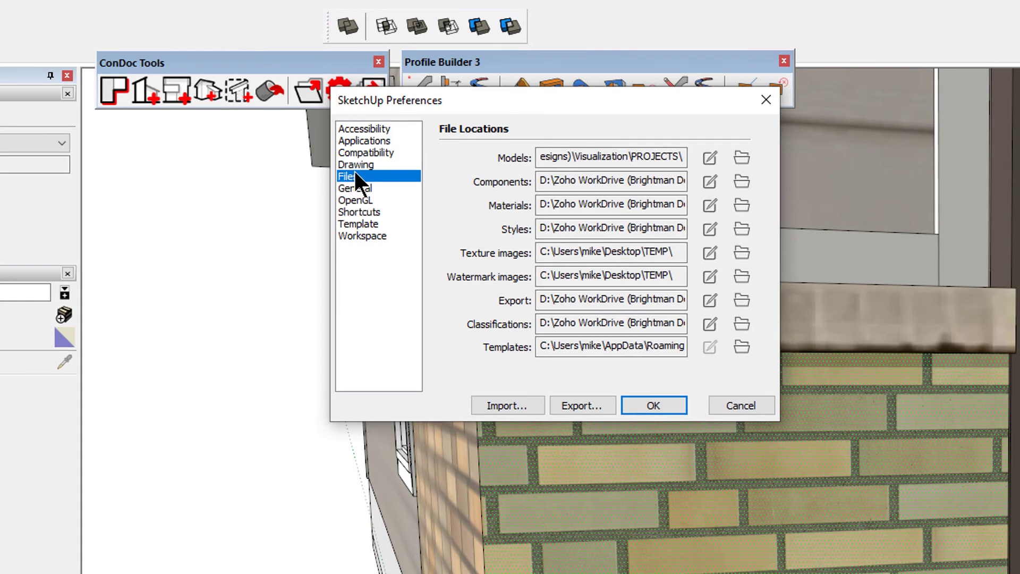
pyautogui.click(386, 201)
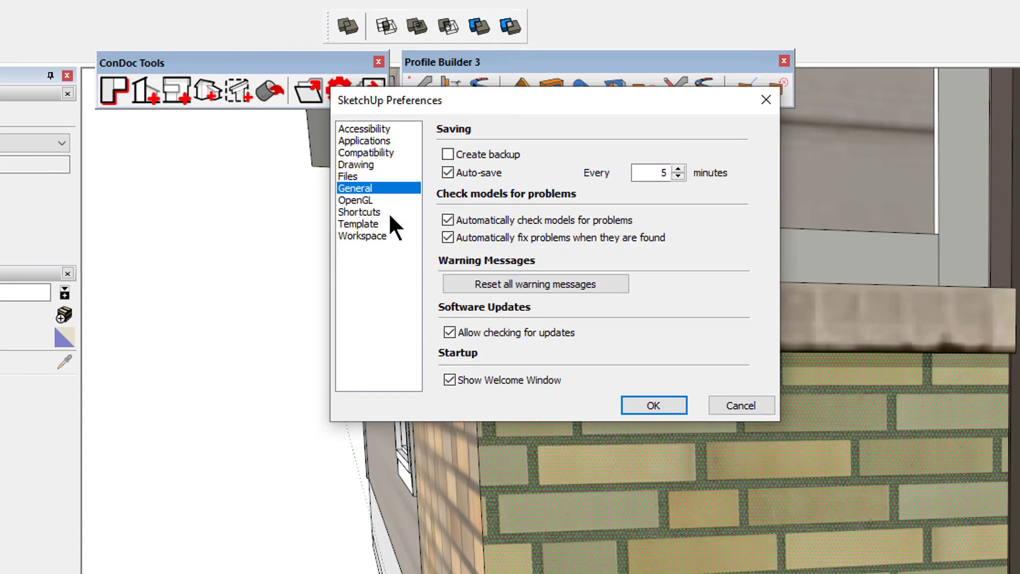
pyautogui.click(372, 141)
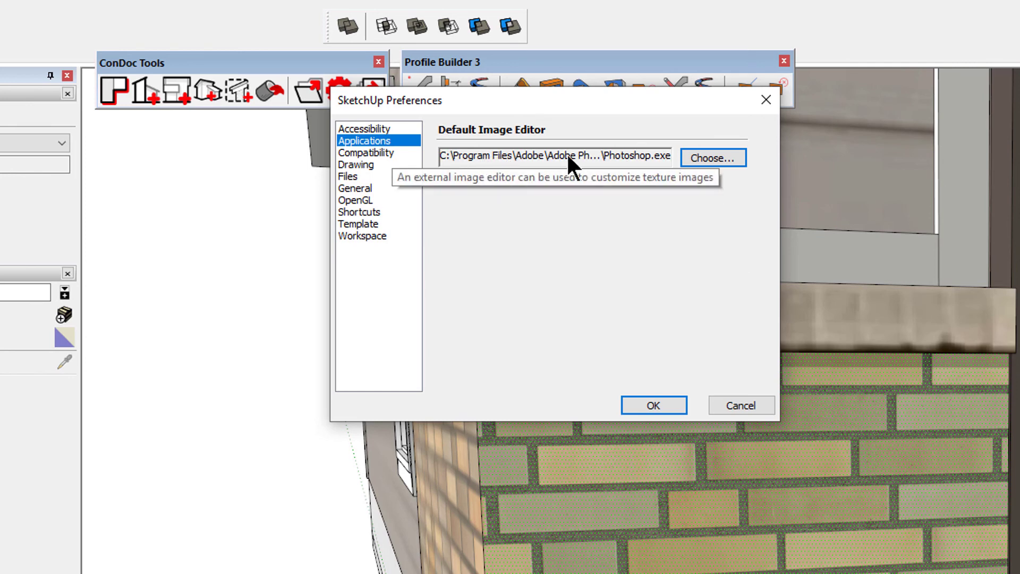
pyautogui.click(715, 158)
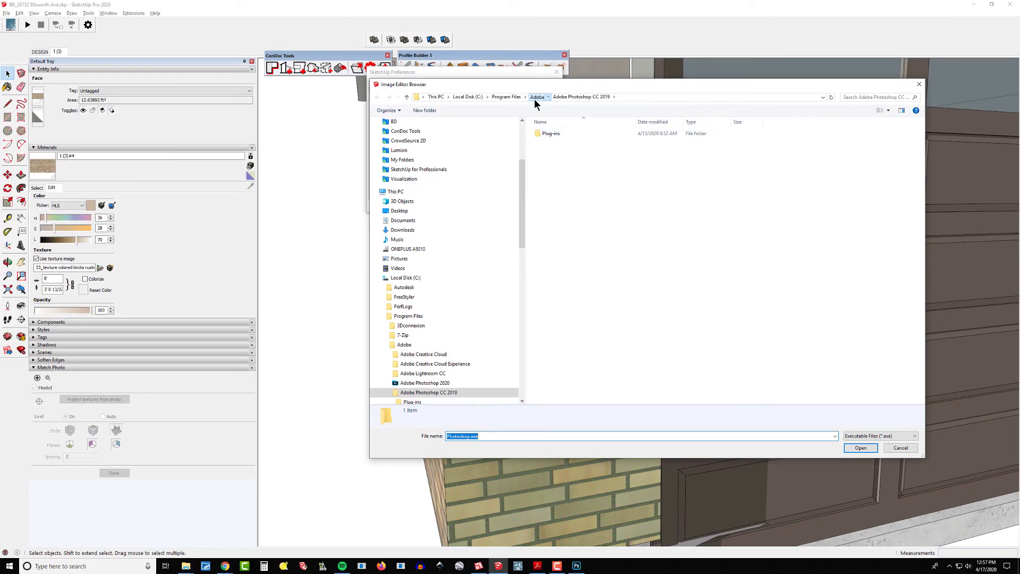
pyautogui.click(537, 97)
pyautogui.click(566, 158)
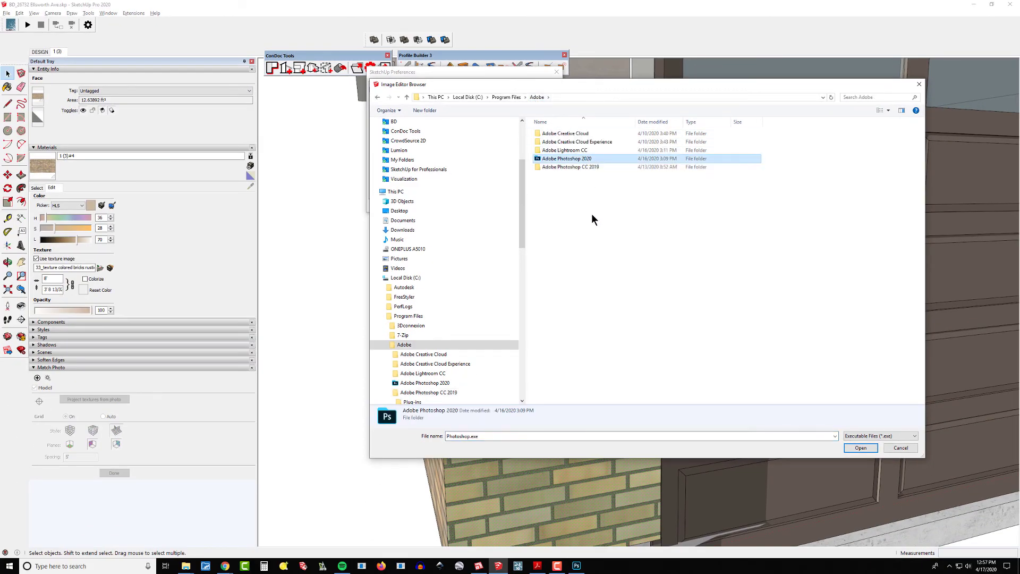
pyautogui.click(861, 448)
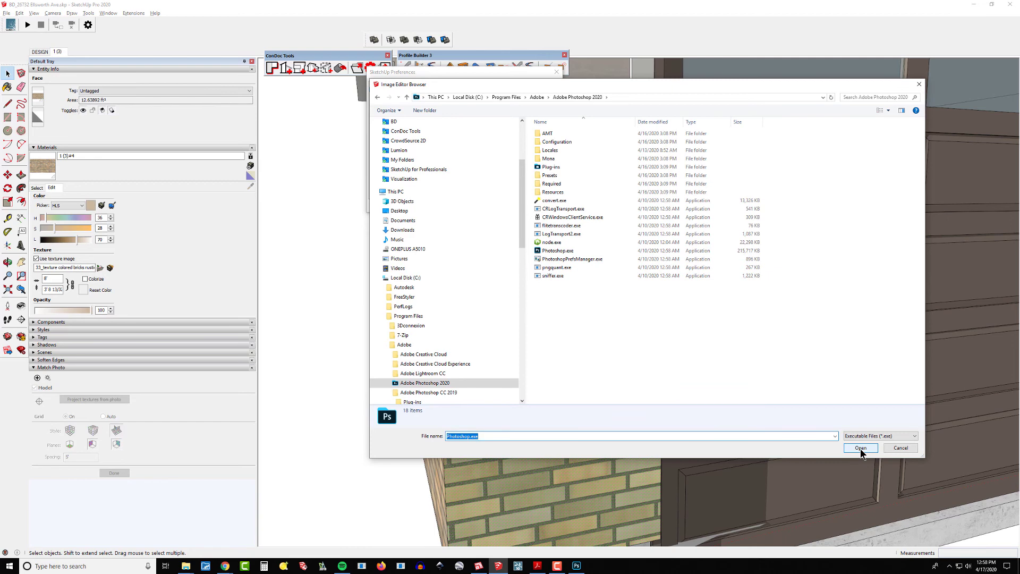
pyautogui.click(569, 251)
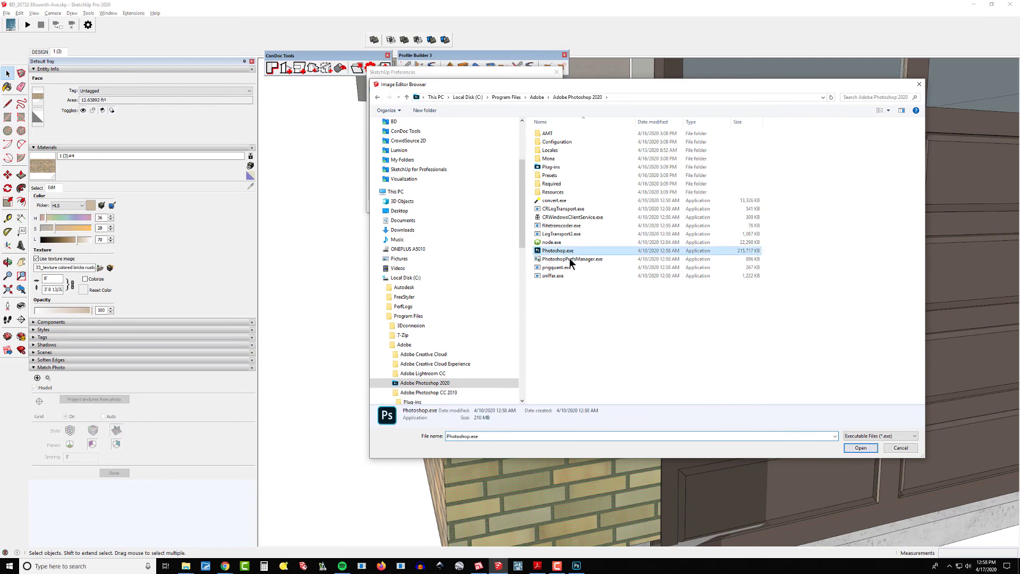
pyautogui.click(861, 448)
pyautogui.click(508, 205)
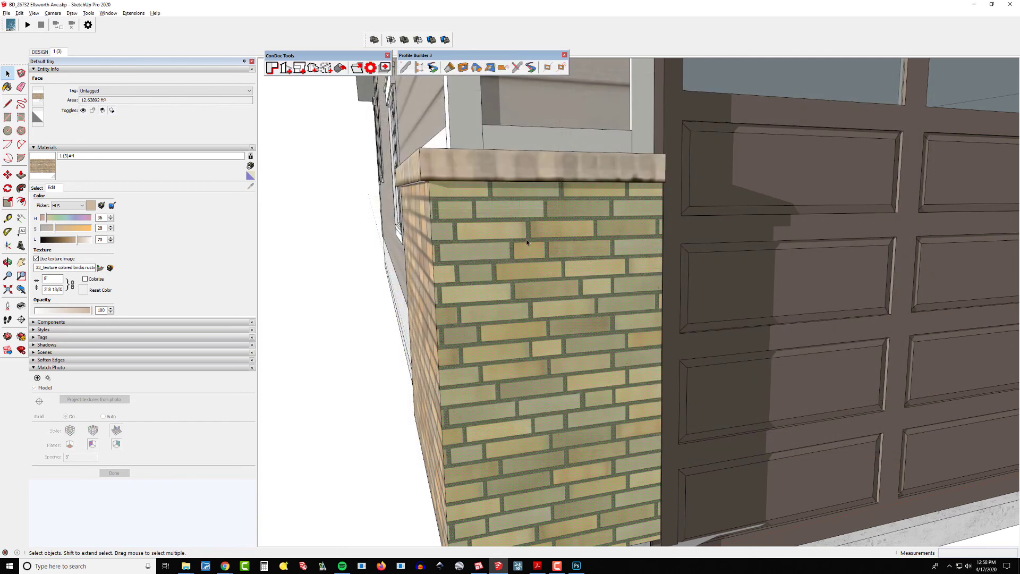
# Step: Open the brick face's texture image for editing in Photoshop
pyautogui.rightClick(527, 240)
pyautogui.moveTo(584, 346)
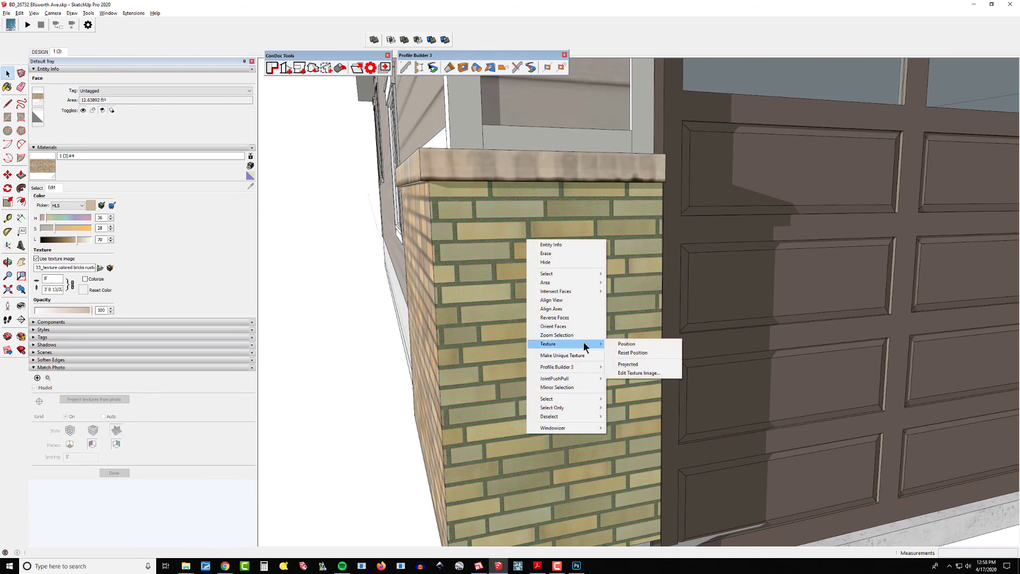
pyautogui.click(638, 373)
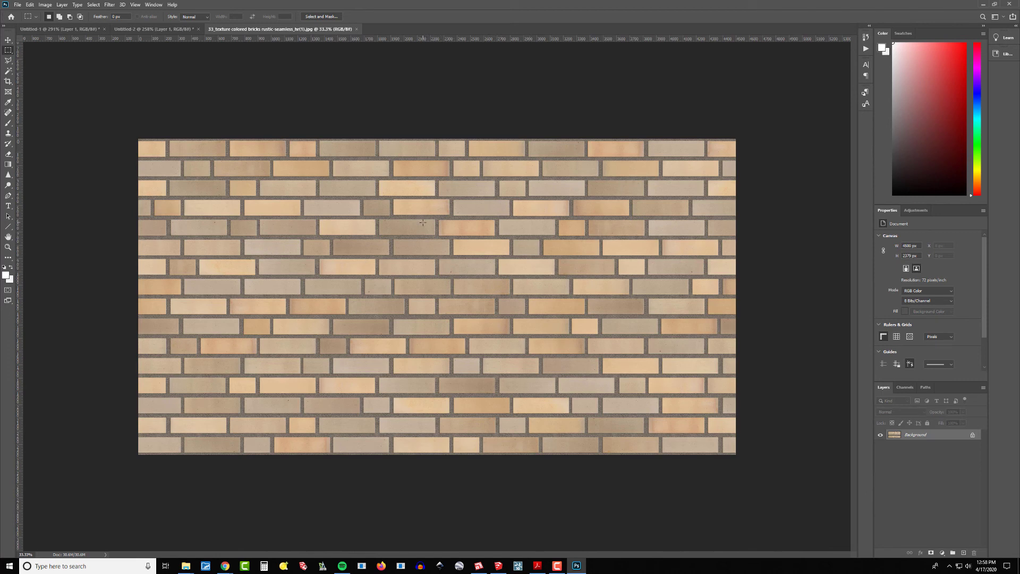
# Step: Select a narrow vertical strip near the middle of the brick texture, transforming the selection to reach the image's upper edge, about 160 px wide
pyautogui.moveTo(403, 176); pyautogui.dragTo(427, 295)
pyautogui.rightClick(417, 281)
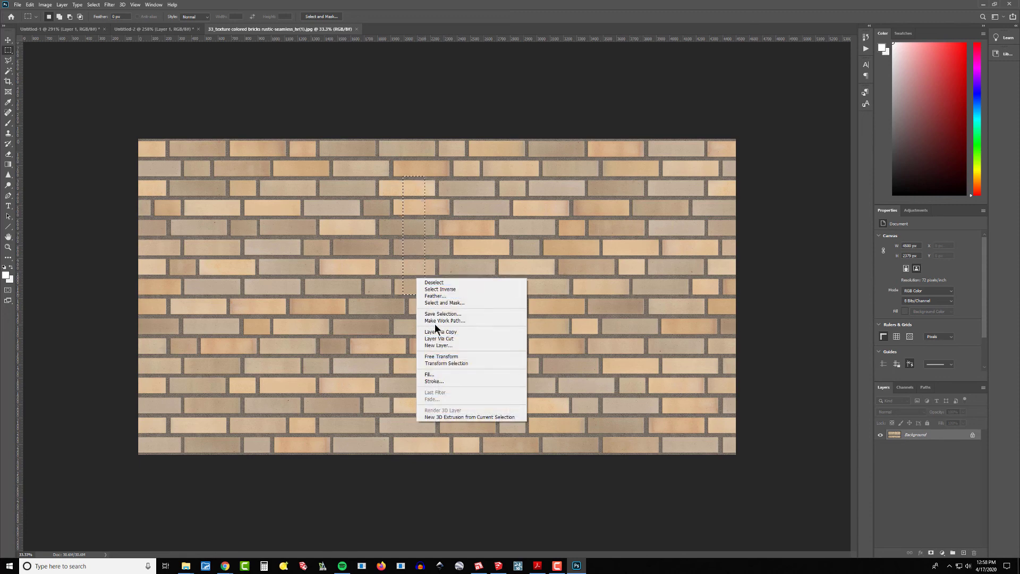
pyautogui.click(450, 363)
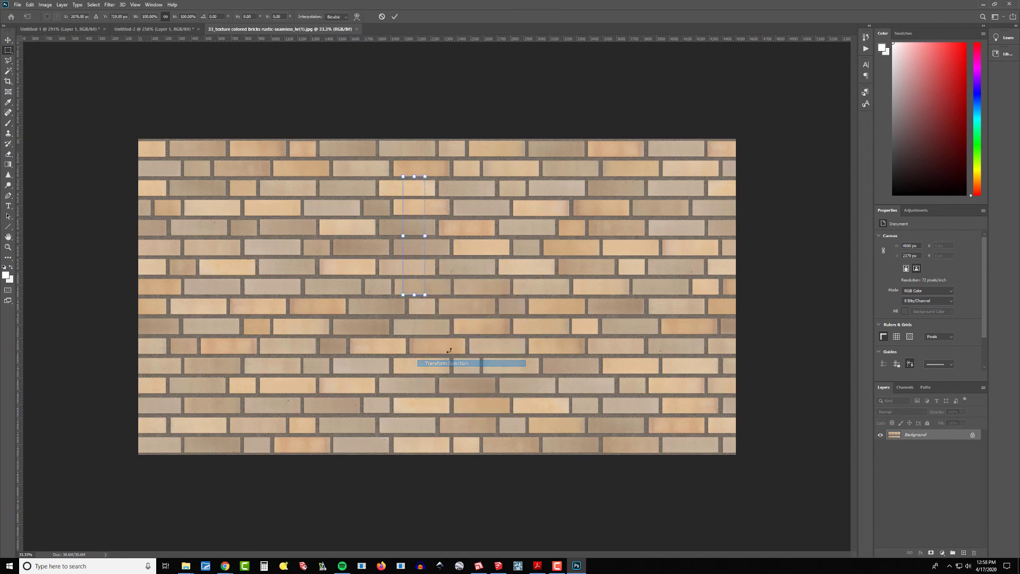
pyautogui.keyDown('alt'); pyautogui.scroll(3, 412, 139); pyautogui.keyUp('alt')
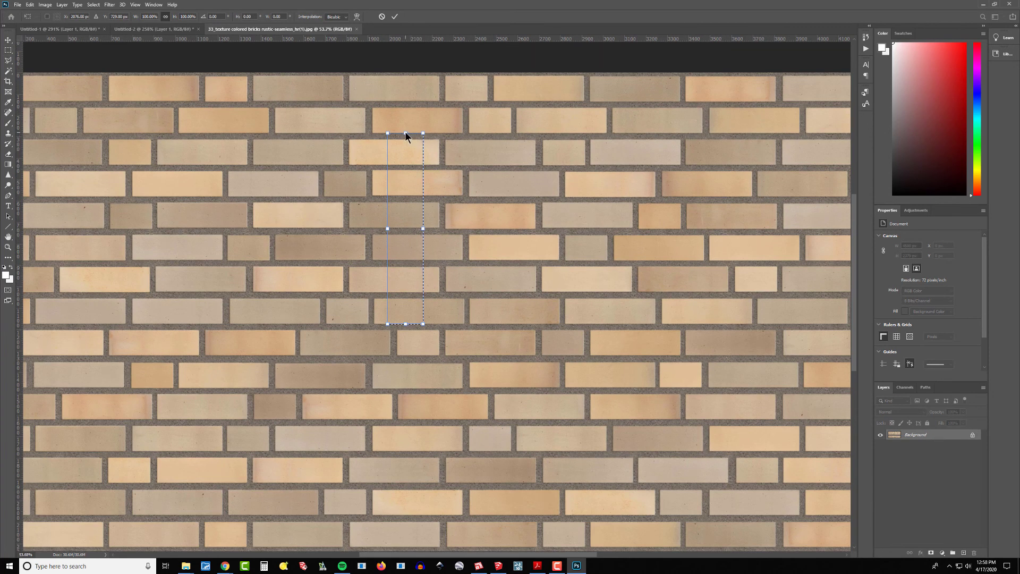
pyautogui.moveTo(406, 134); pyautogui.dragTo(422, 76)
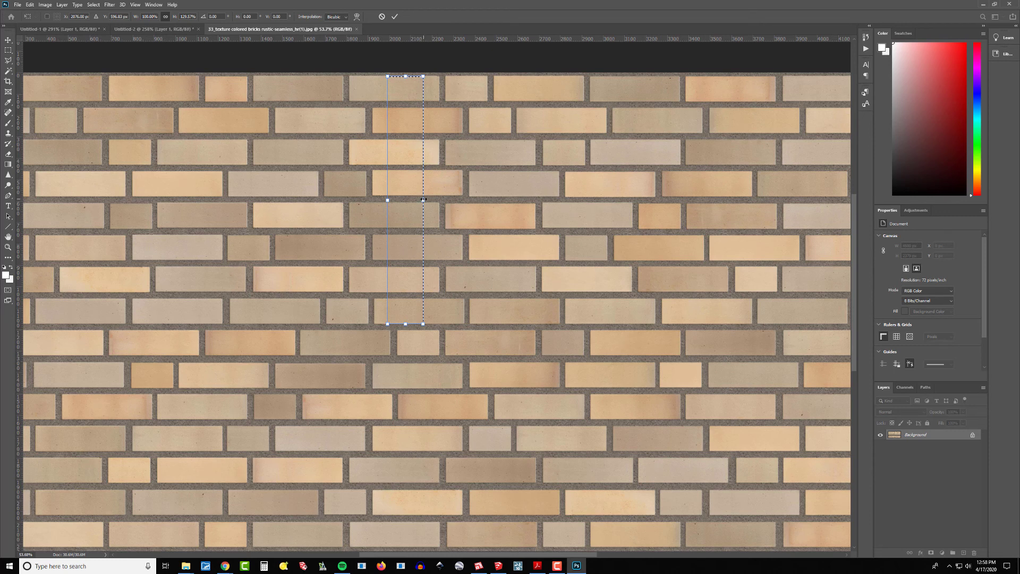
pyautogui.moveTo(424, 199); pyautogui.dragTo(401, 200)
# Step: Extend the strip selection down to the lower edge of the brick image and apply the selection transform
pyautogui.moveTo(418, 324); pyautogui.dragTo(419, 535)
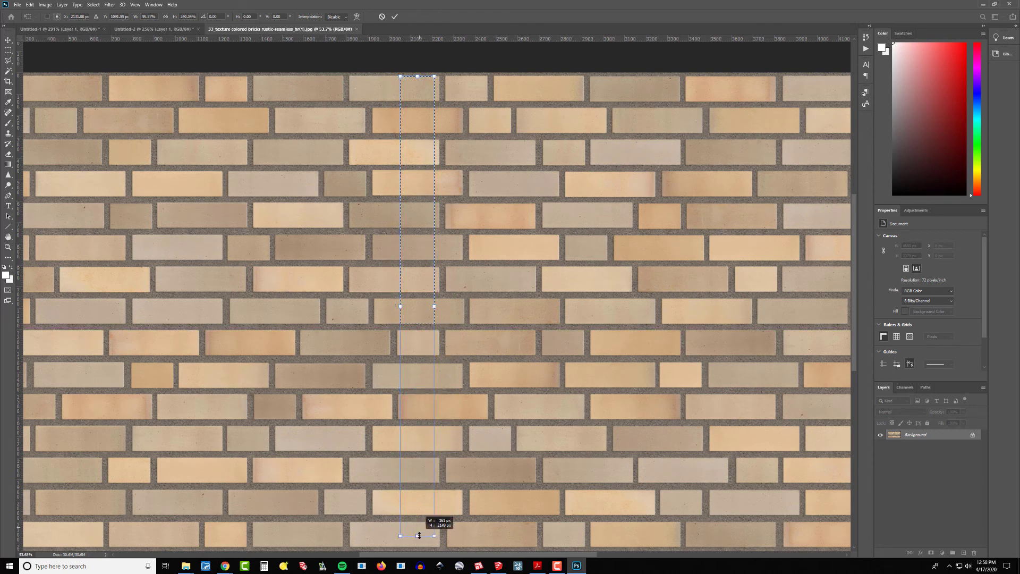
pyautogui.scroll(-3, 422, 504)
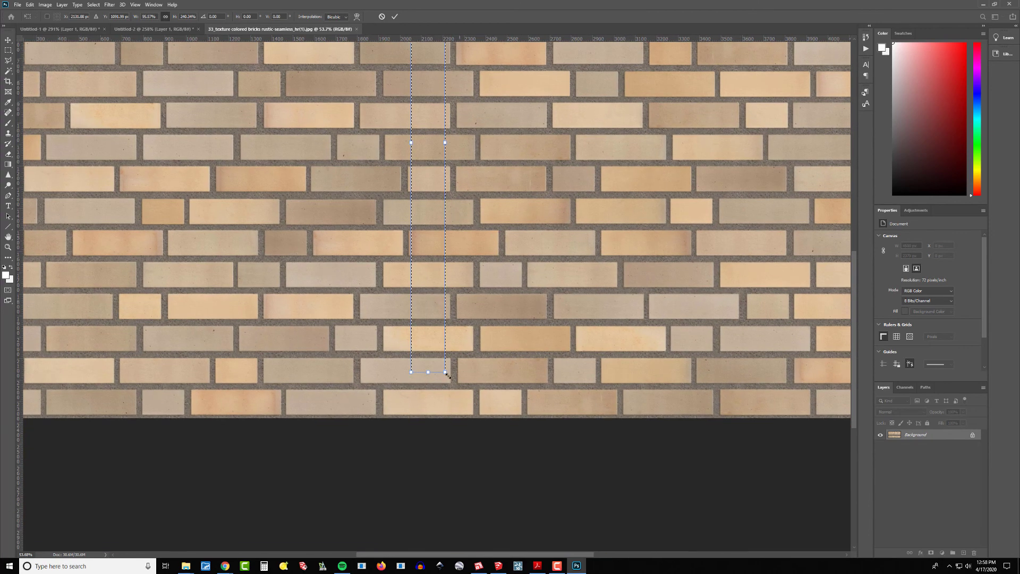
pyautogui.moveTo(428, 372); pyautogui.dragTo(434, 414)
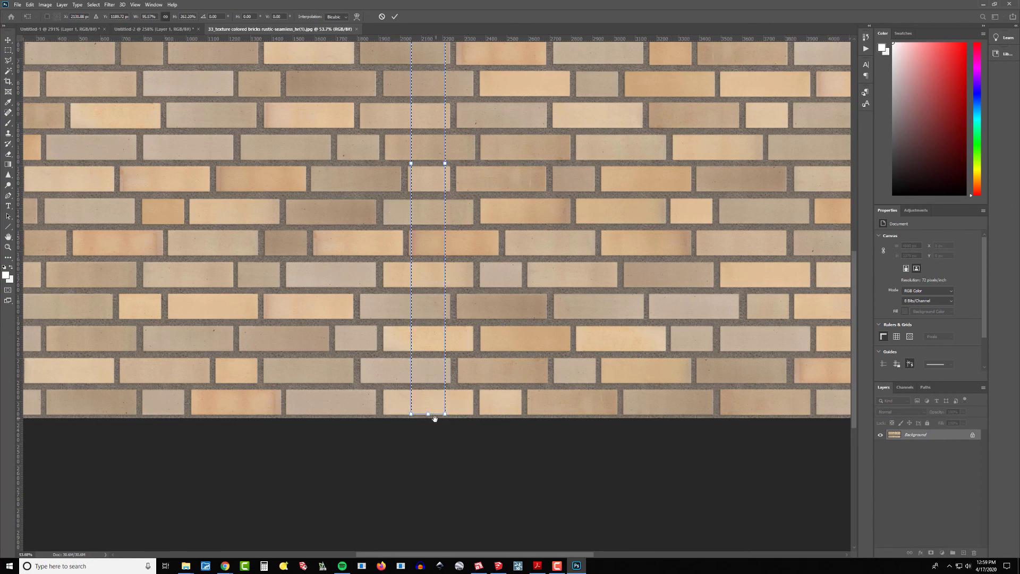
pyautogui.moveTo(515, 211); pyautogui.dragTo(501, 328)
pyautogui.scroll(-10, 502, 328)
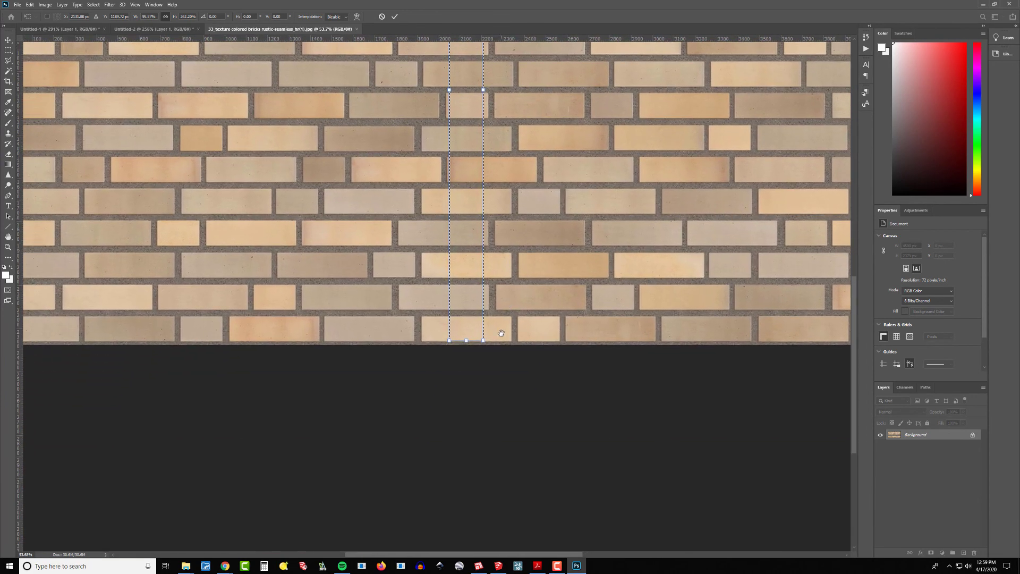
pyautogui.moveTo(466, 342); pyautogui.dragTo(467, 344)
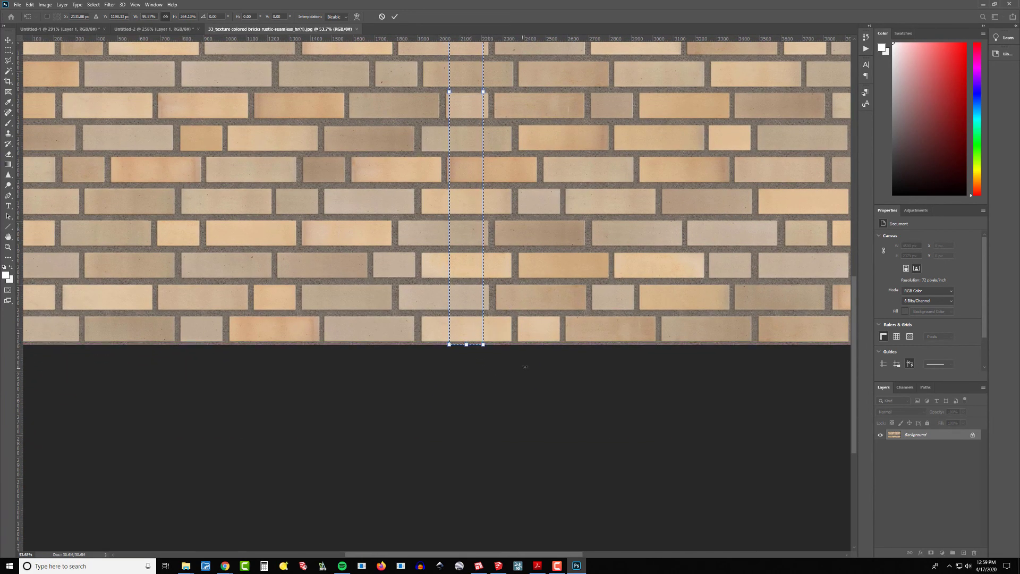
pyautogui.moveTo(485, 226); pyautogui.dragTo(488, 271)
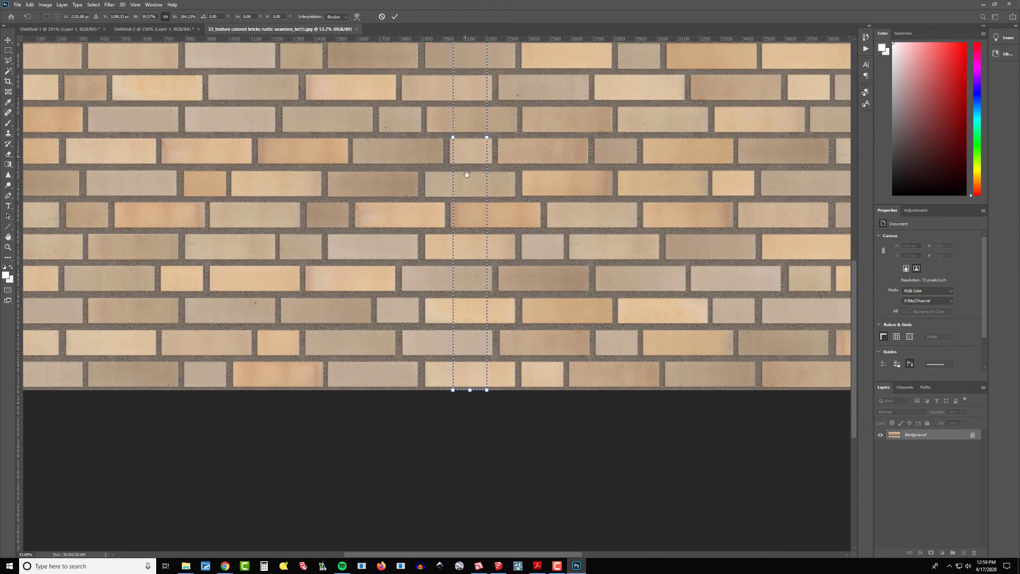
pyautogui.scroll(5, 458, 335)
pyautogui.scroll(1, 457, 335)
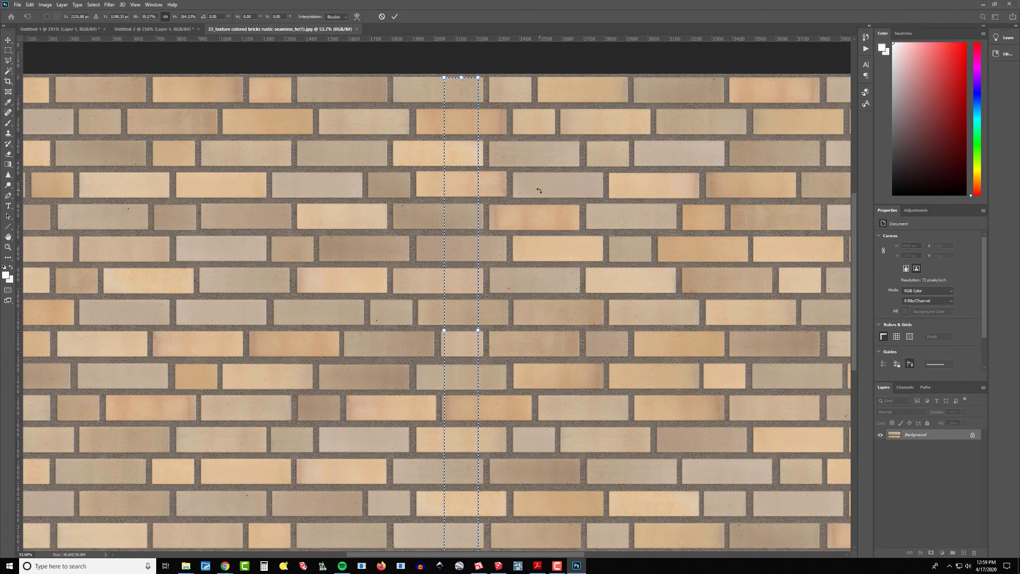
pyautogui.press('Return')
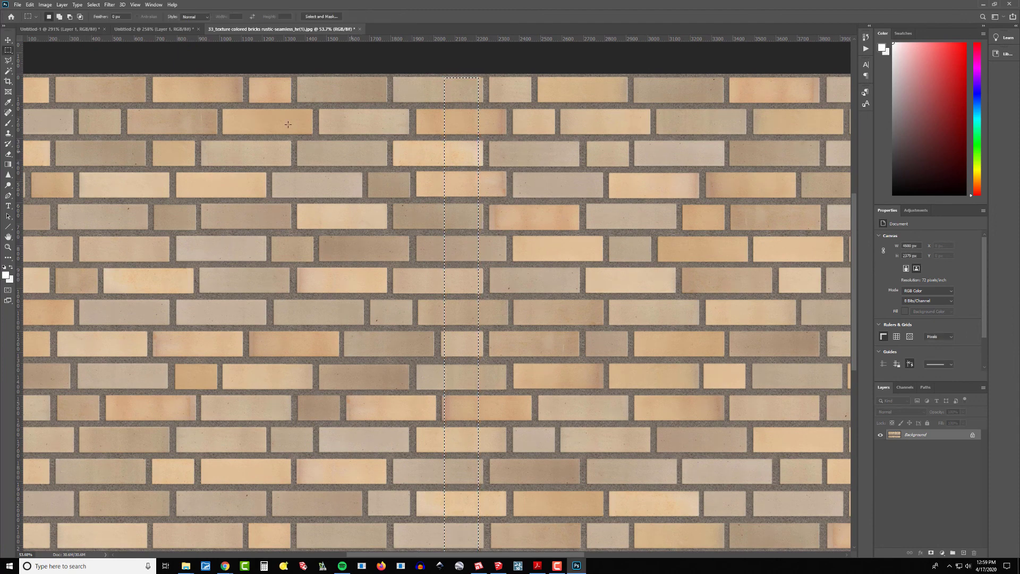
# Step: Crop the image to the selected brick strip and rotate the canvas 90° clockwise
pyautogui.click(46, 5)
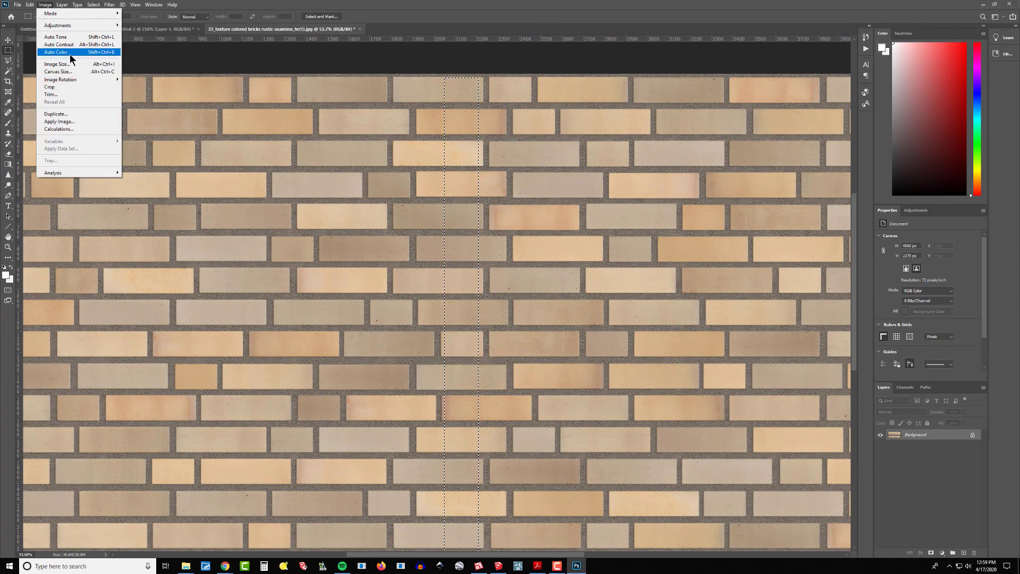
pyautogui.click(76, 88)
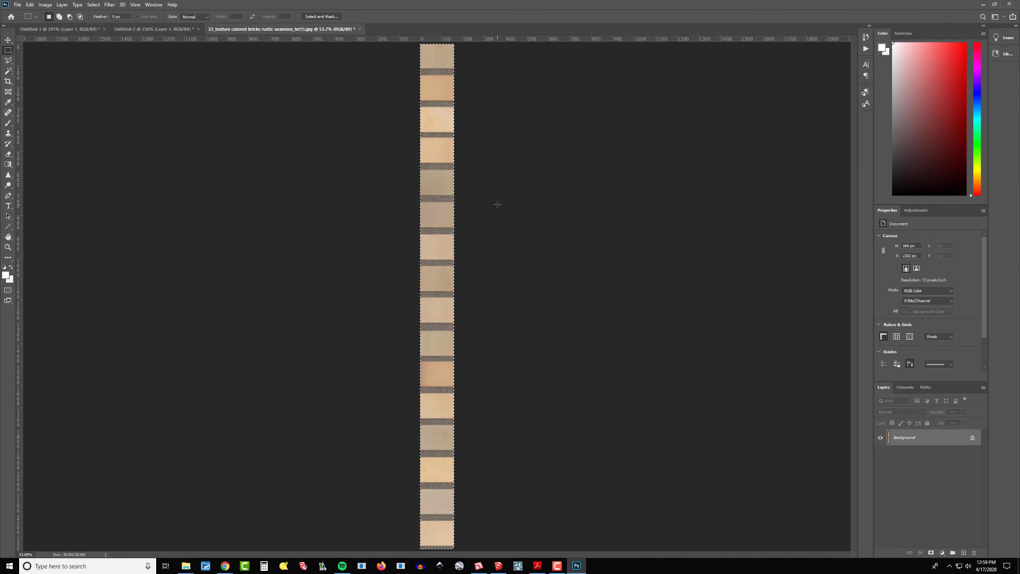
pyautogui.click(45, 4)
pyautogui.moveTo(74, 80)
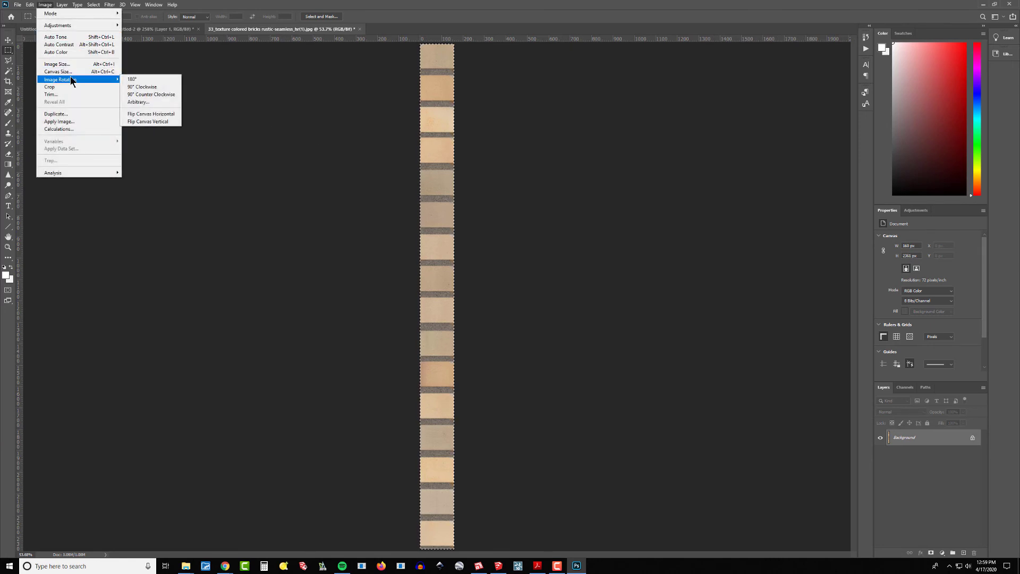
pyautogui.click(150, 89)
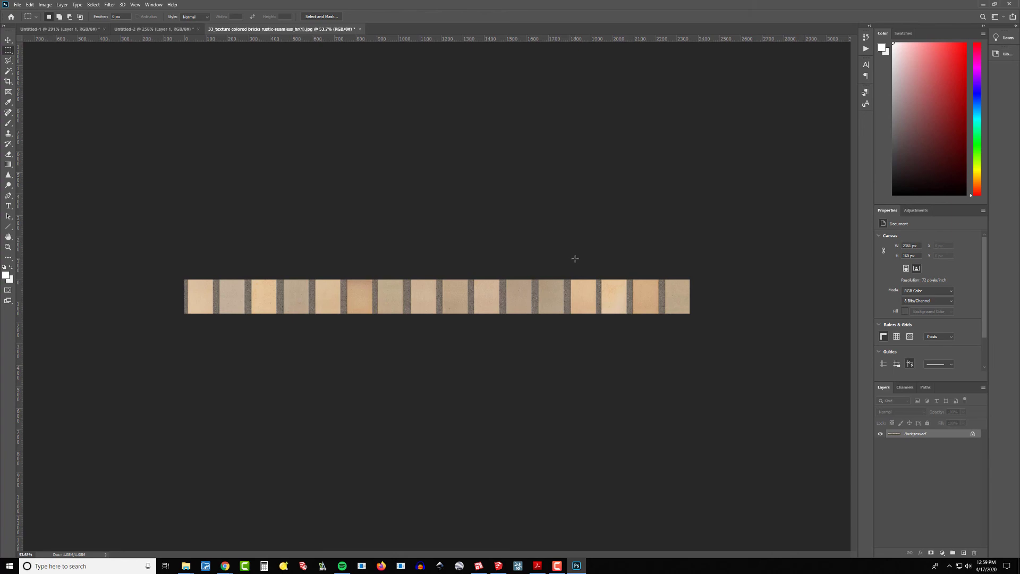
pyautogui.hotkey('ctrl', 'shift', 's')
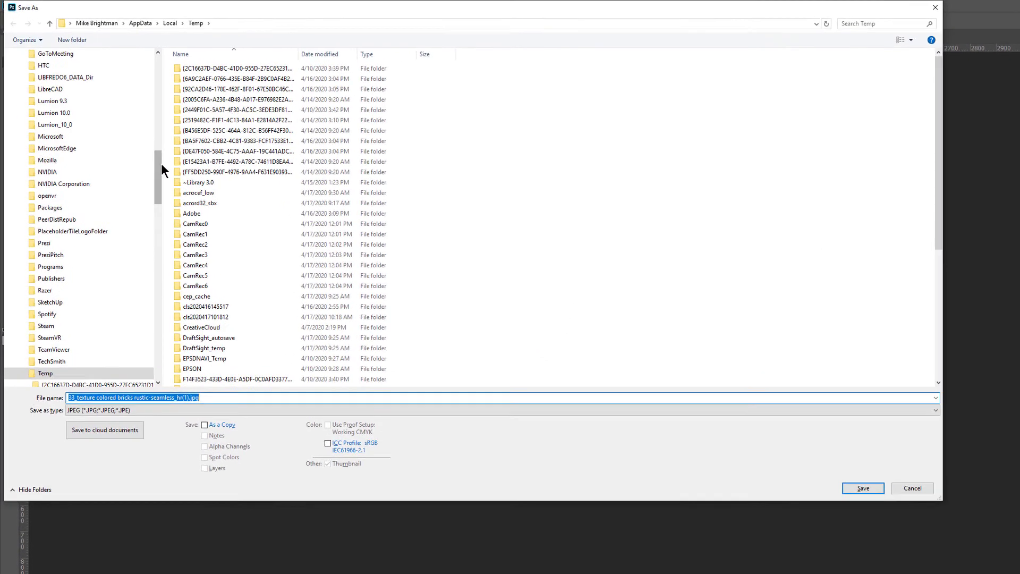
pyautogui.moveTo(161, 163); pyautogui.dragTo(159, 53)
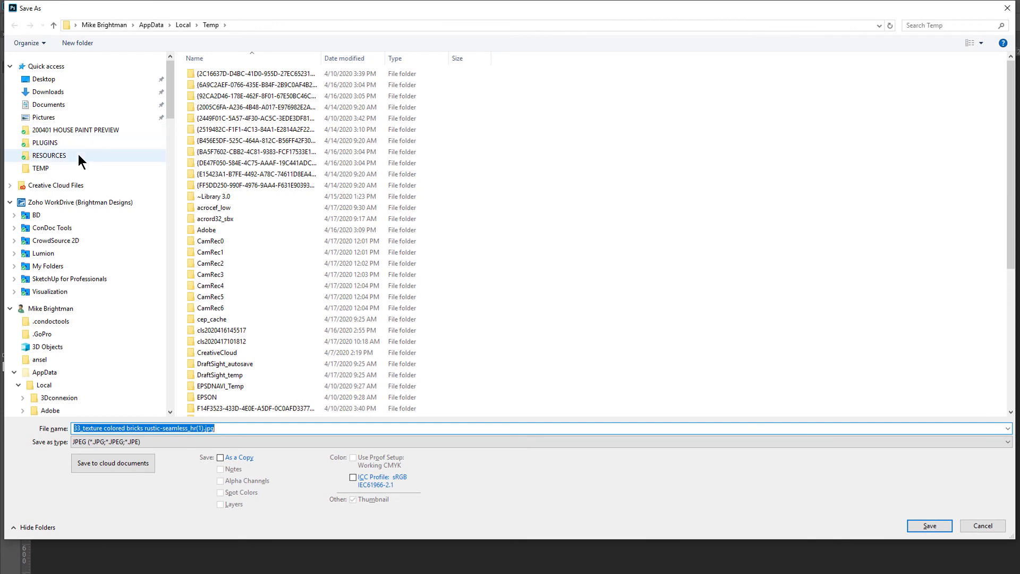
pyautogui.click(79, 156)
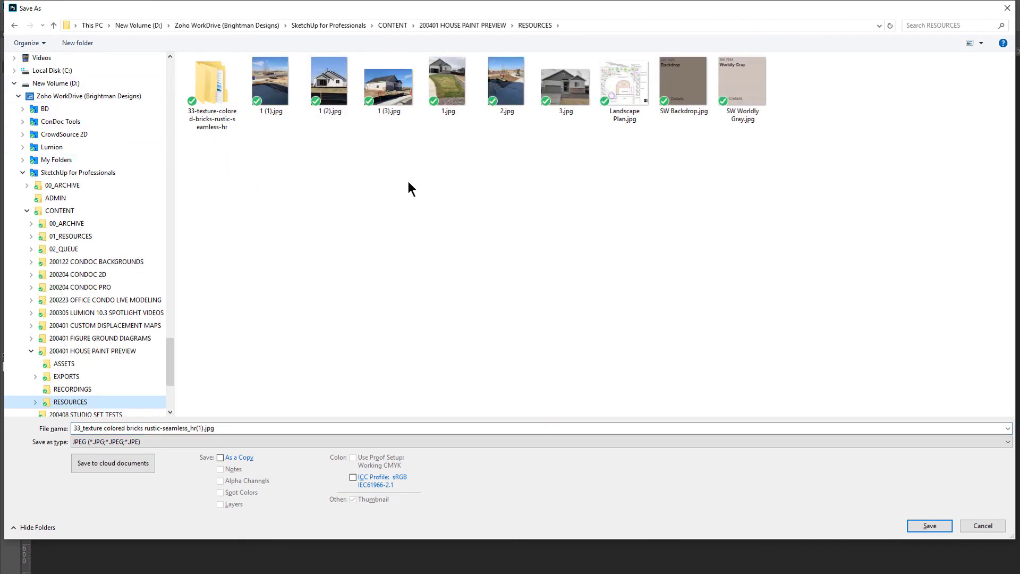
pyautogui.doubleClick(212, 85)
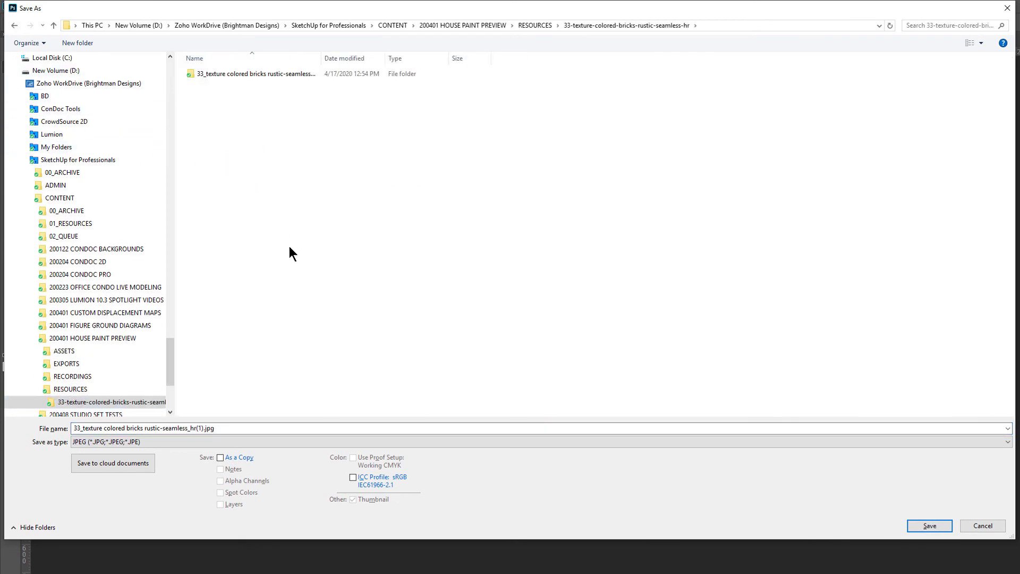
pyautogui.doubleClick(258, 76)
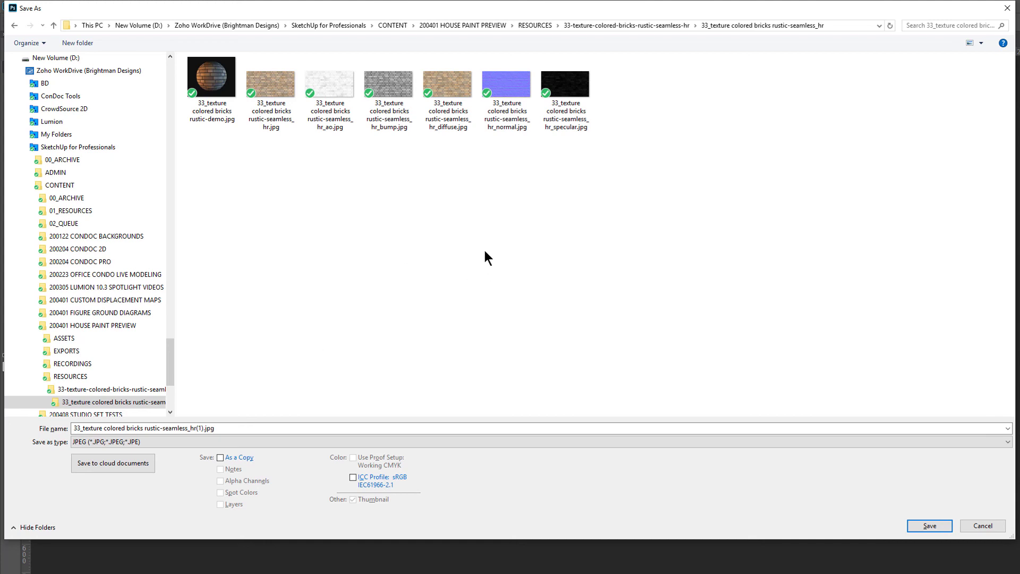
pyautogui.click(259, 428)
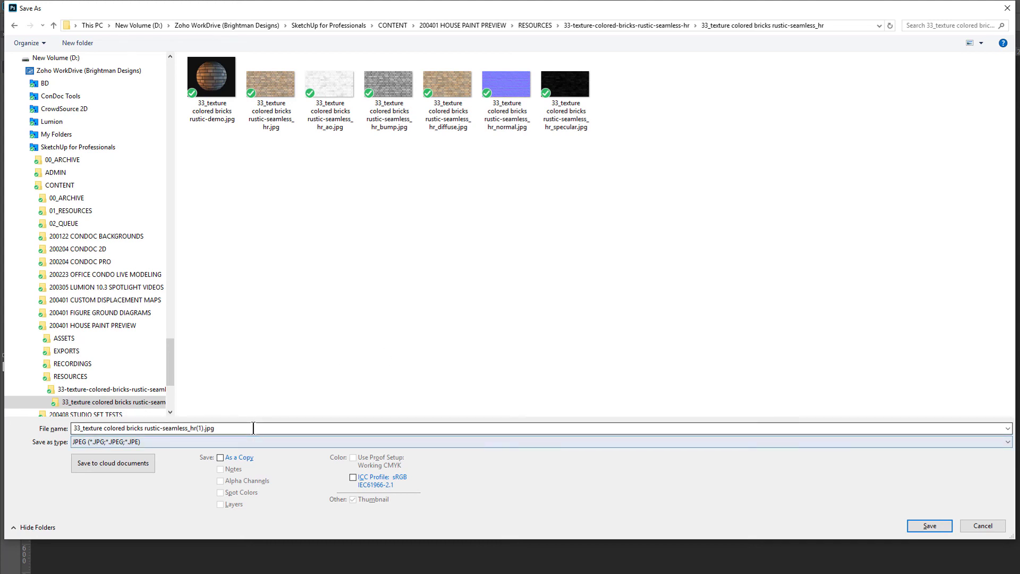
pyautogui.hotkey('ctrl', 'a')
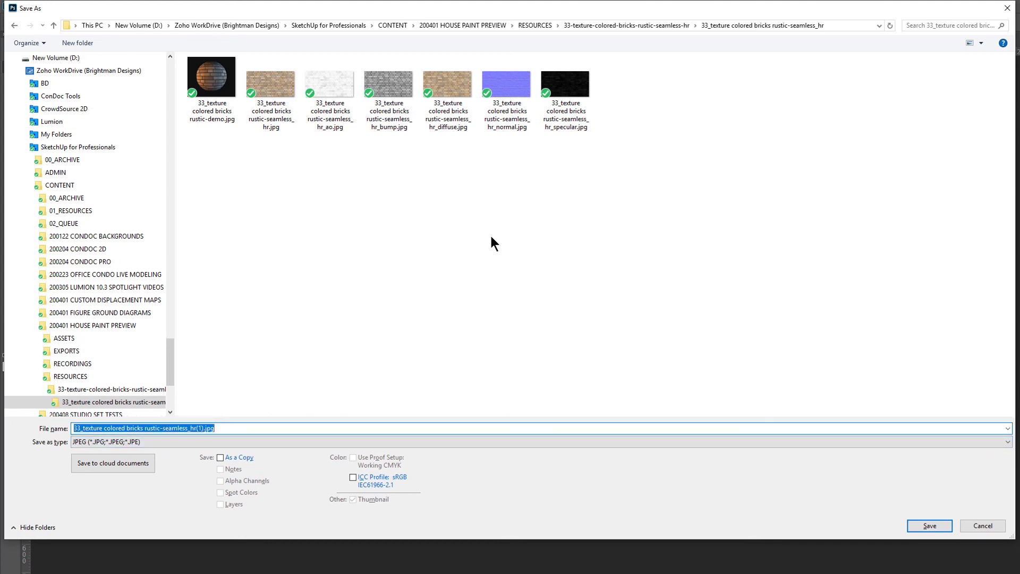
pyautogui.press('Return')
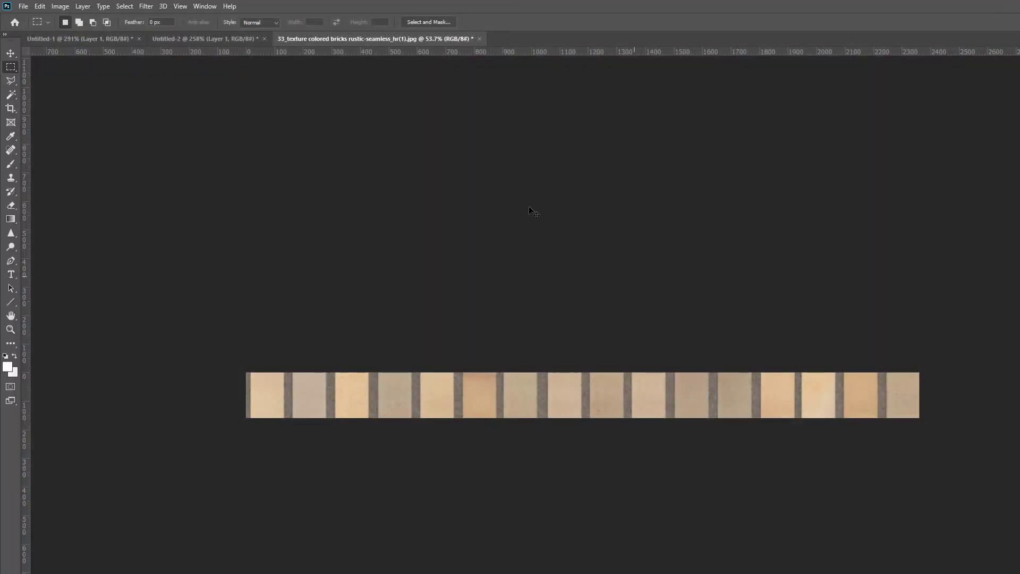
# Step: Undo the canvas rotation and the crop to restore the full brick image with its strip selection
pyautogui.click(40, 7)
pyautogui.click(51, 20)
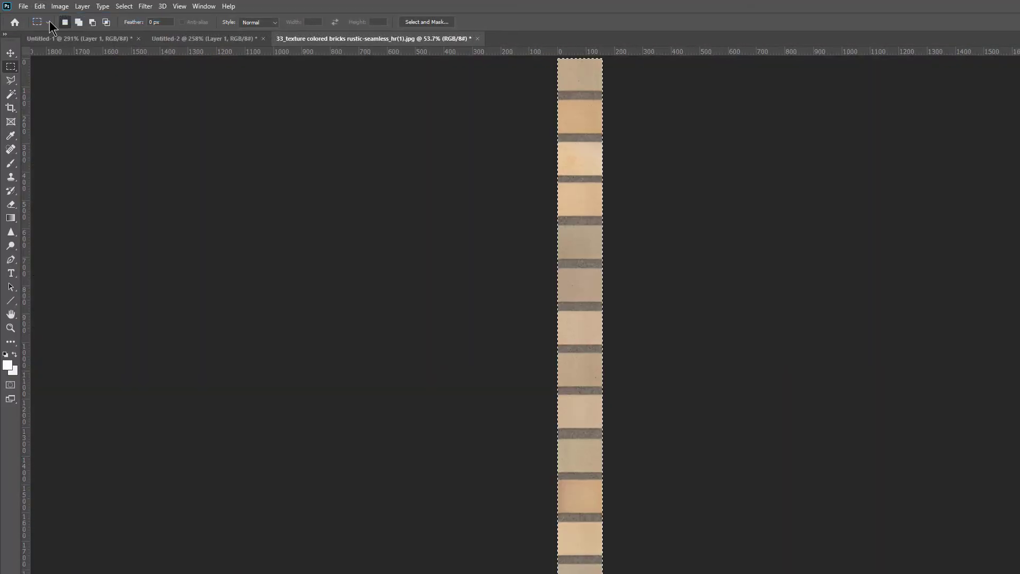
pyautogui.click(40, 6)
pyautogui.click(58, 17)
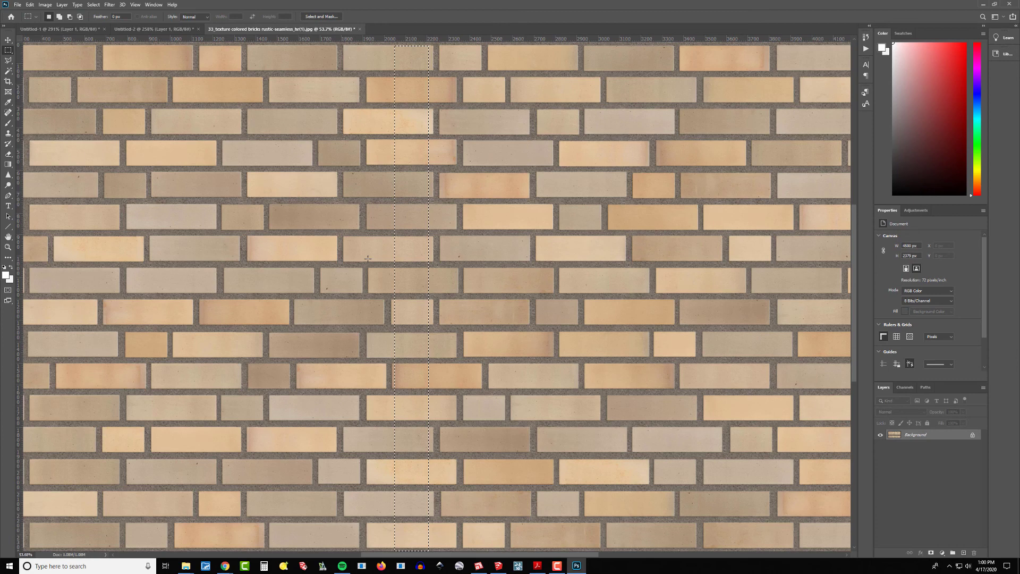
# Step: Save the brick strip selection to a new channel in the current document
pyautogui.keyDown('alt'); pyautogui.scroll(-2, 367, 259); pyautogui.keyUp('alt')
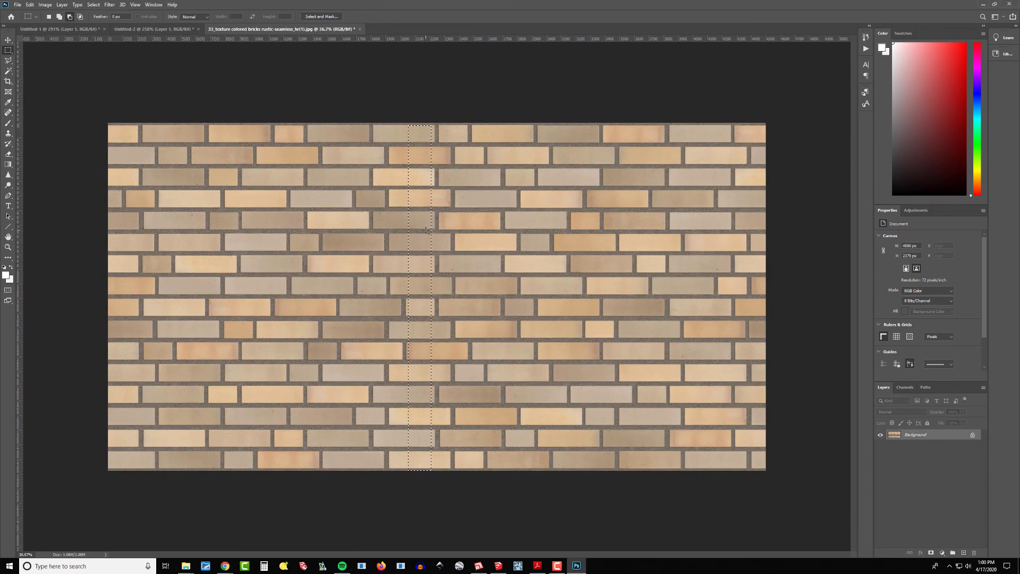
pyautogui.click(94, 5)
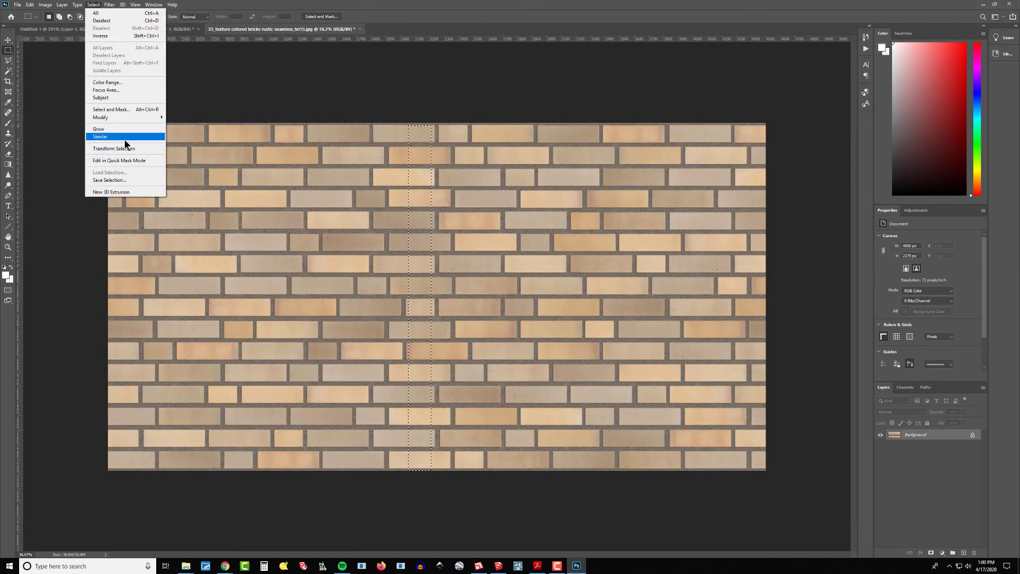
pyautogui.click(125, 180)
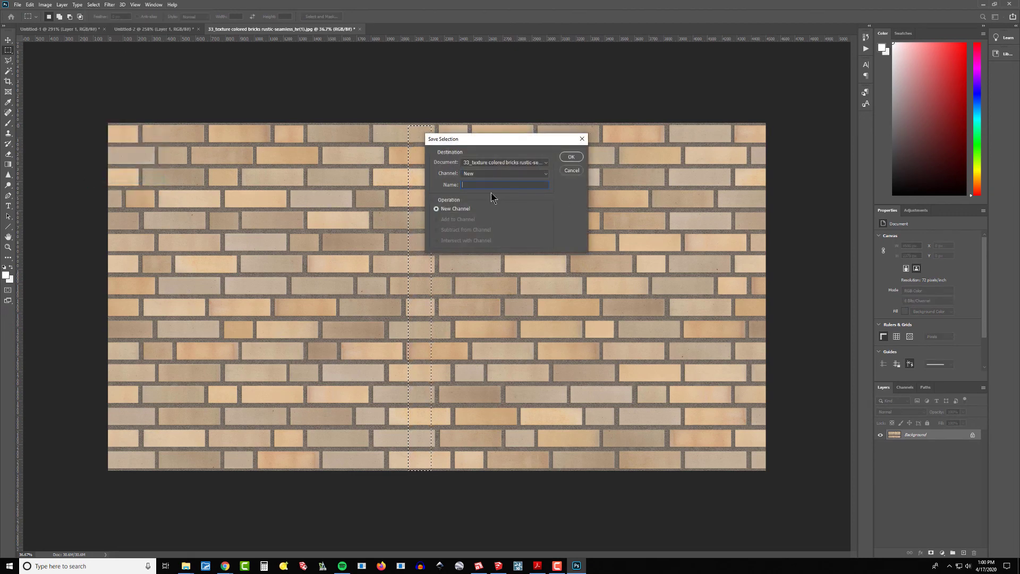
pyautogui.click(572, 157)
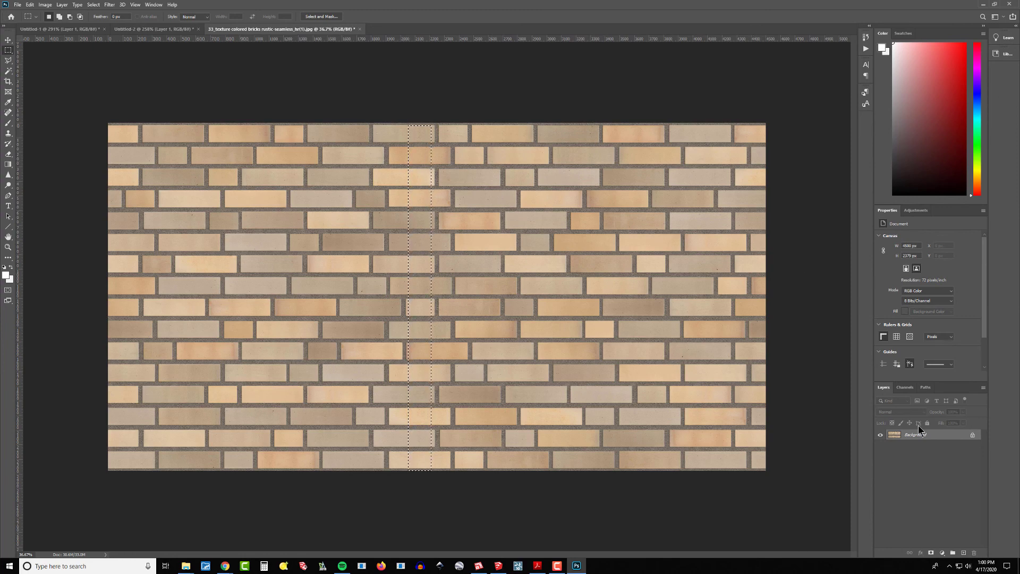
# Step: Switch to the brick texture folder in File Explorer and look over the bump, normal and base image files
pyautogui.hotkey('alt', 'Tab')
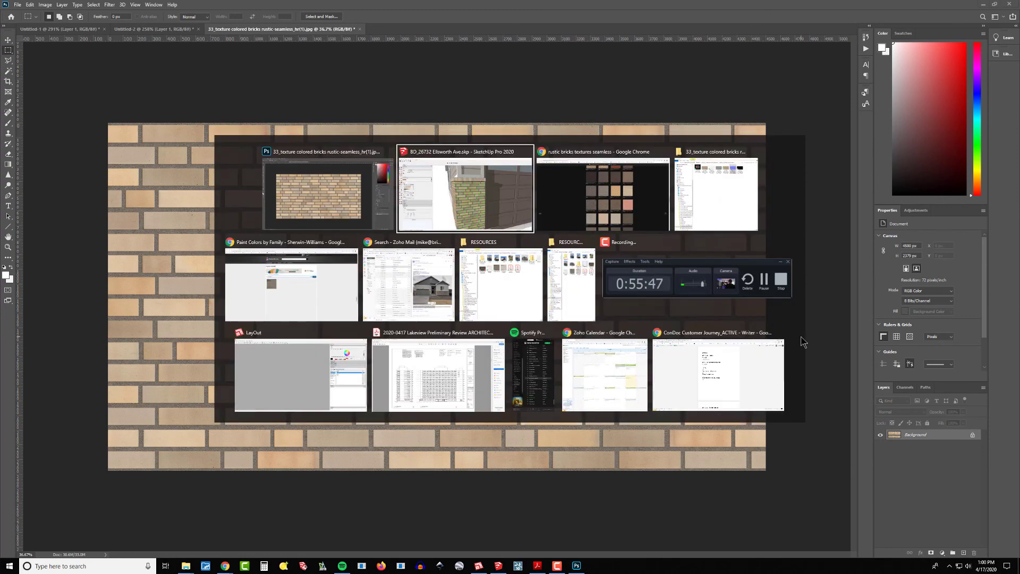
pyautogui.hotkey('alt', 'Tab')
pyautogui.hotkey('alt', 'Tab')
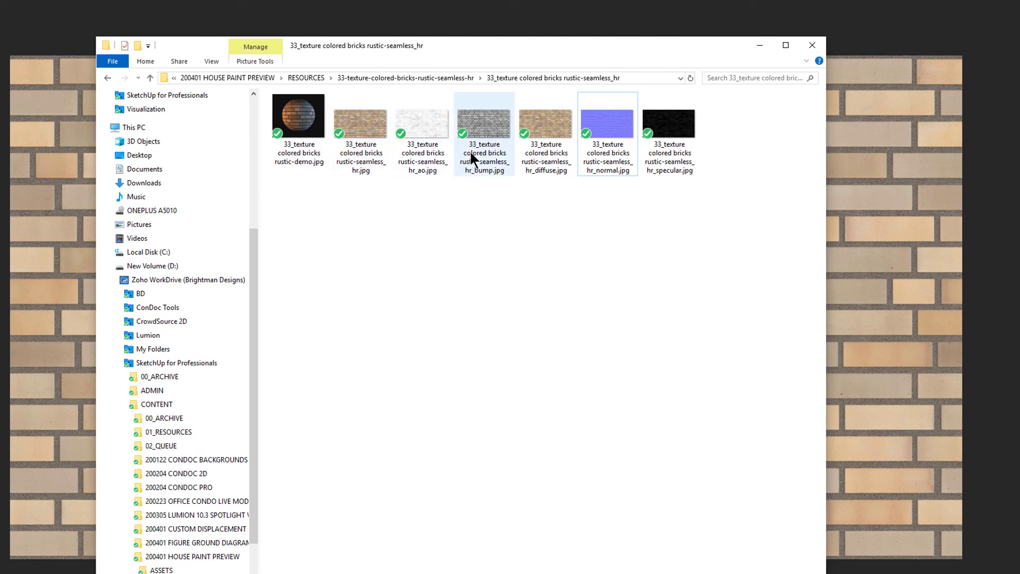
pyautogui.click(491, 120)
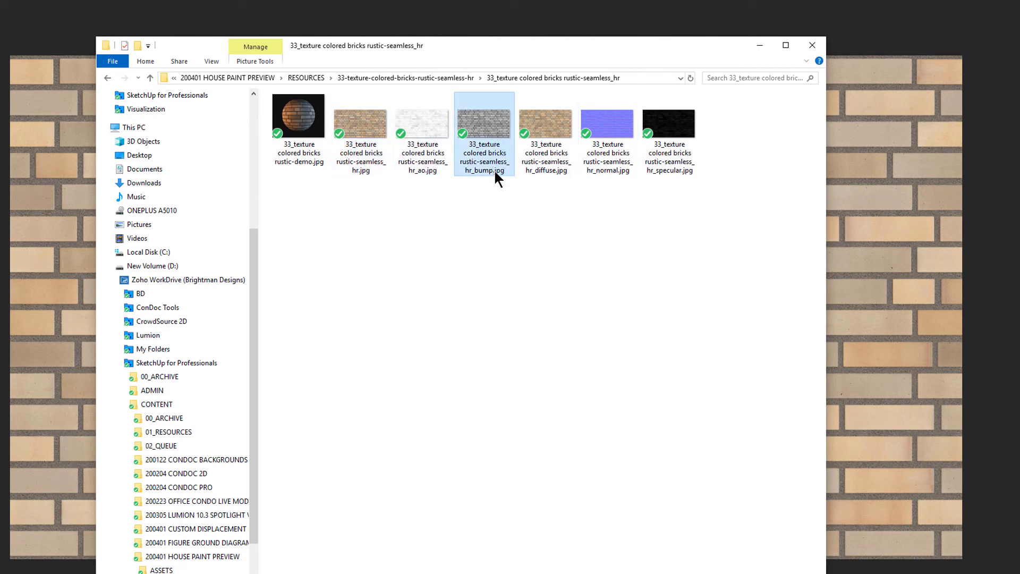
pyautogui.click(601, 135)
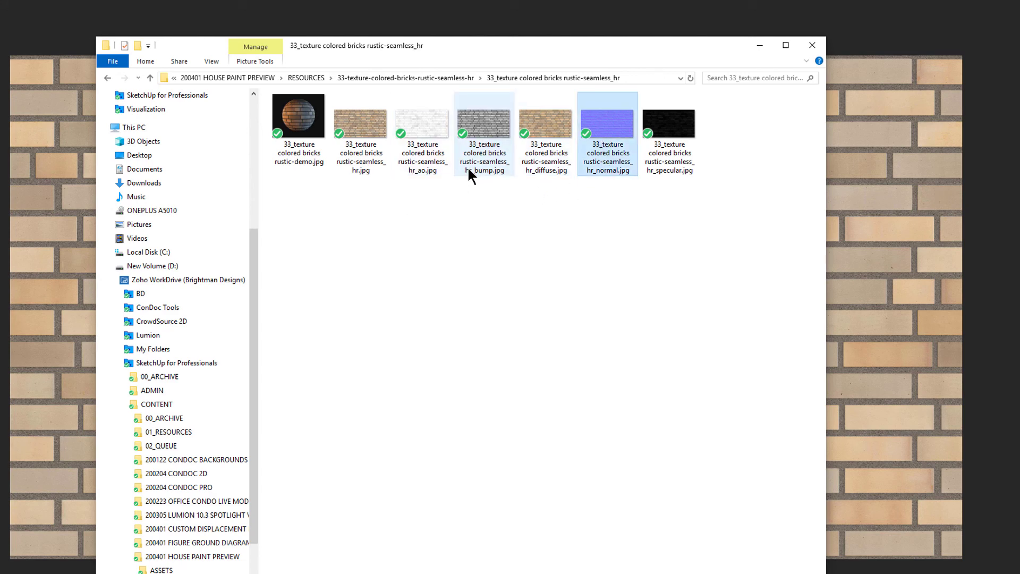
pyautogui.click(365, 170)
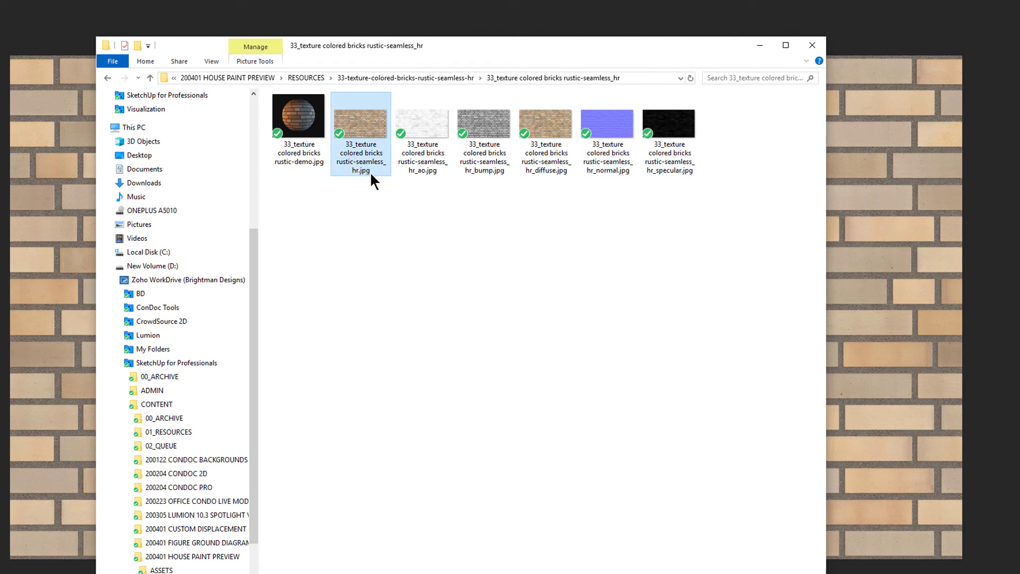
# Step: Examine the brick's ambient occlusion, bump, normal and specular maps in the photo viewer, and close it
pyautogui.doubleClick(433, 173)
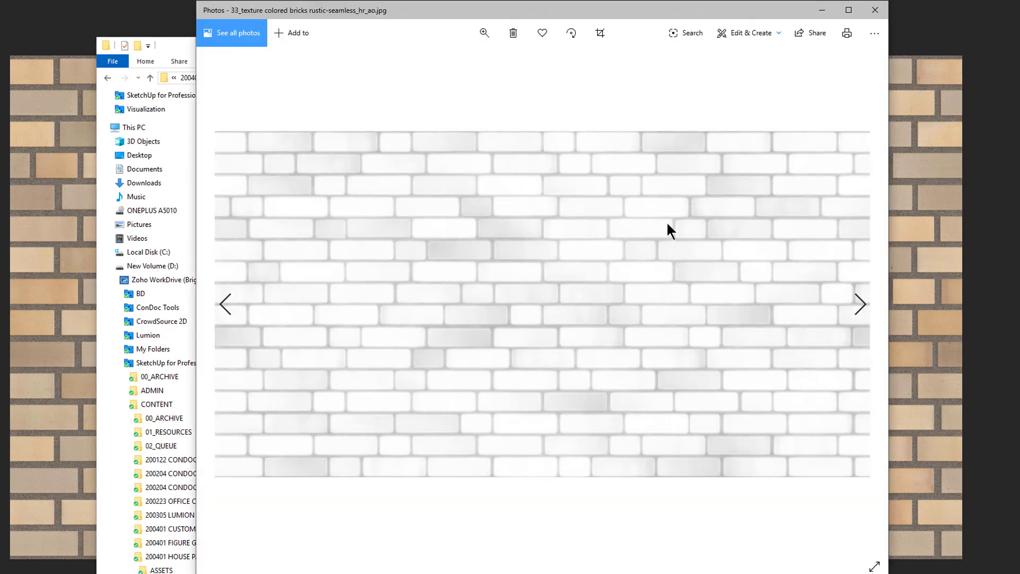
pyautogui.press('Right')
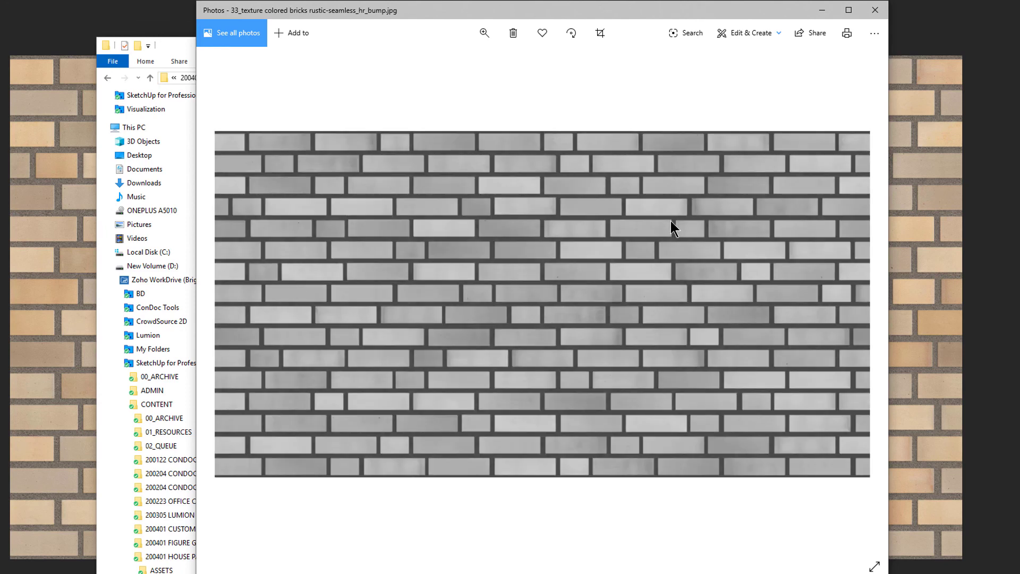
pyautogui.press('Right')
pyautogui.press('Right')
pyautogui.press('Right')
pyautogui.press('Left')
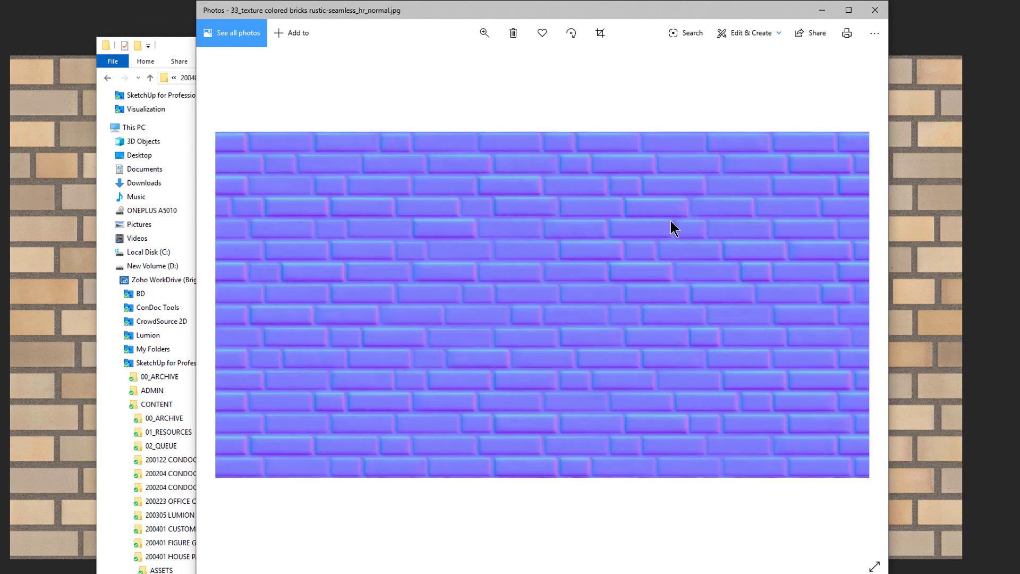
pyautogui.press('Right')
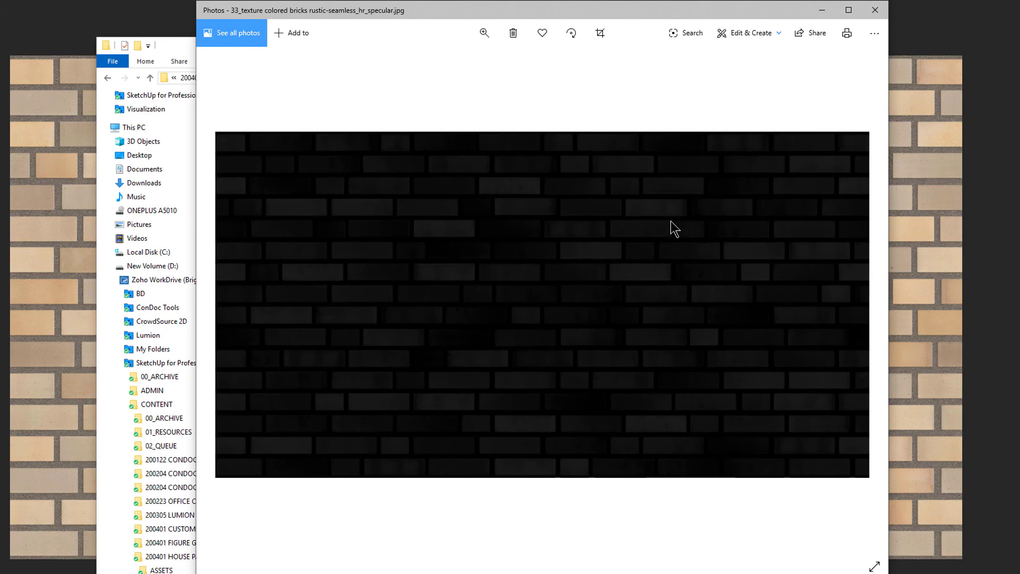
pyautogui.click(875, 10)
# Step: Place the normal and bump map files into the Photoshop document as layers aligned exactly over the brick image
pyautogui.click(481, 131)
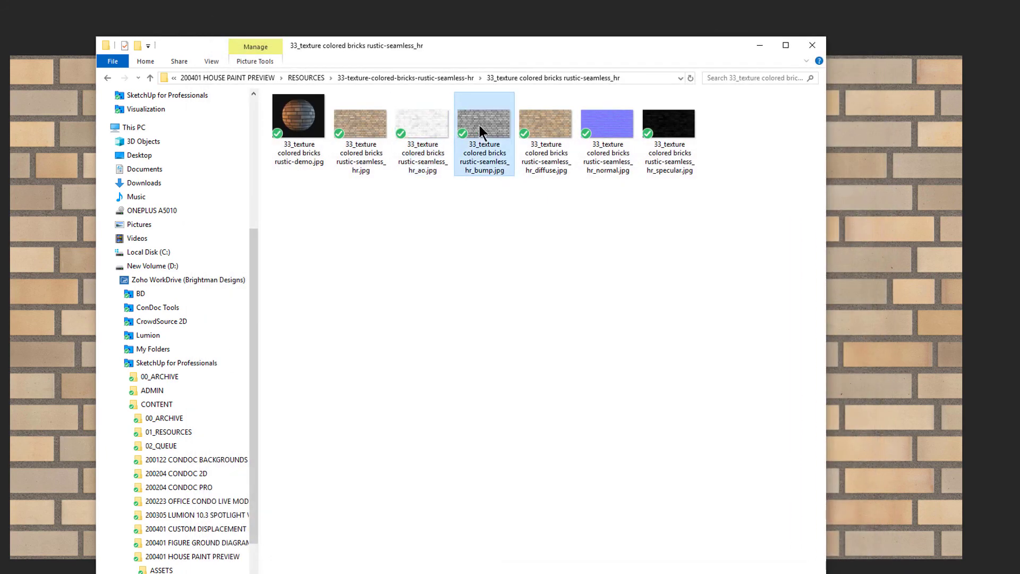
pyautogui.doubleClick(611, 139)
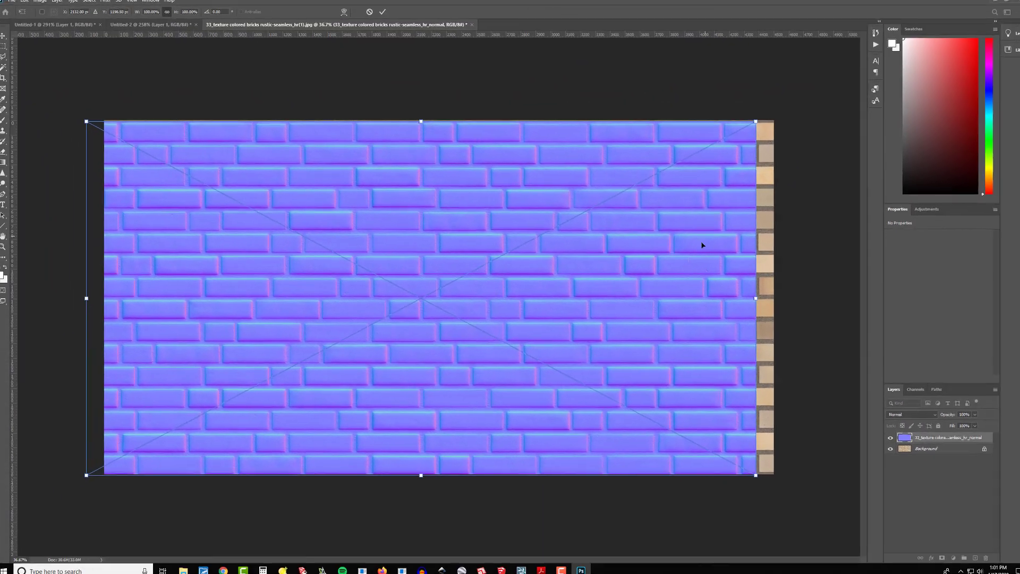
pyautogui.moveTo(669, 239); pyautogui.dragTo(711, 236)
pyautogui.moveTo(592, 248); pyautogui.dragTo(592, 246)
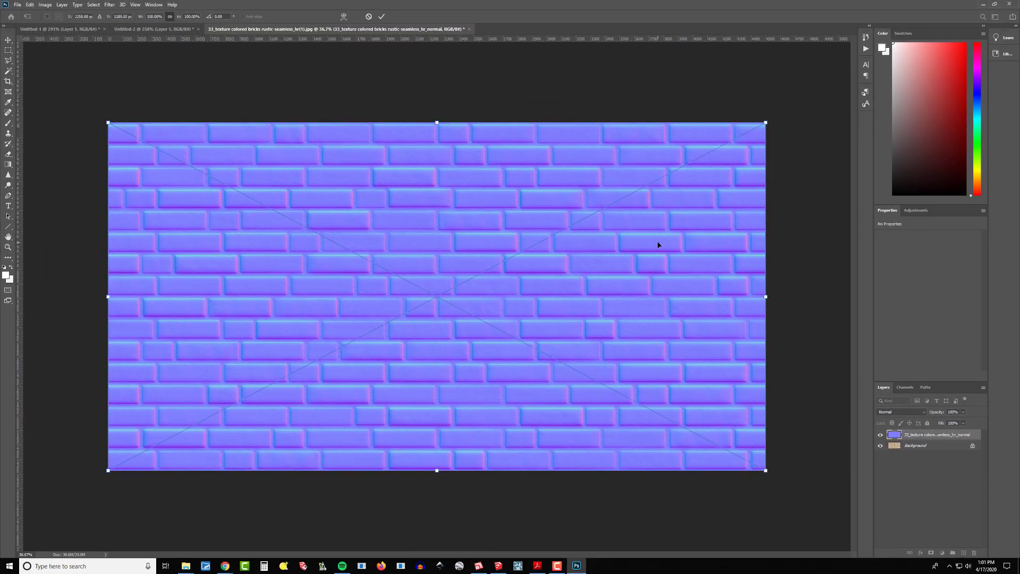
pyautogui.press('Return')
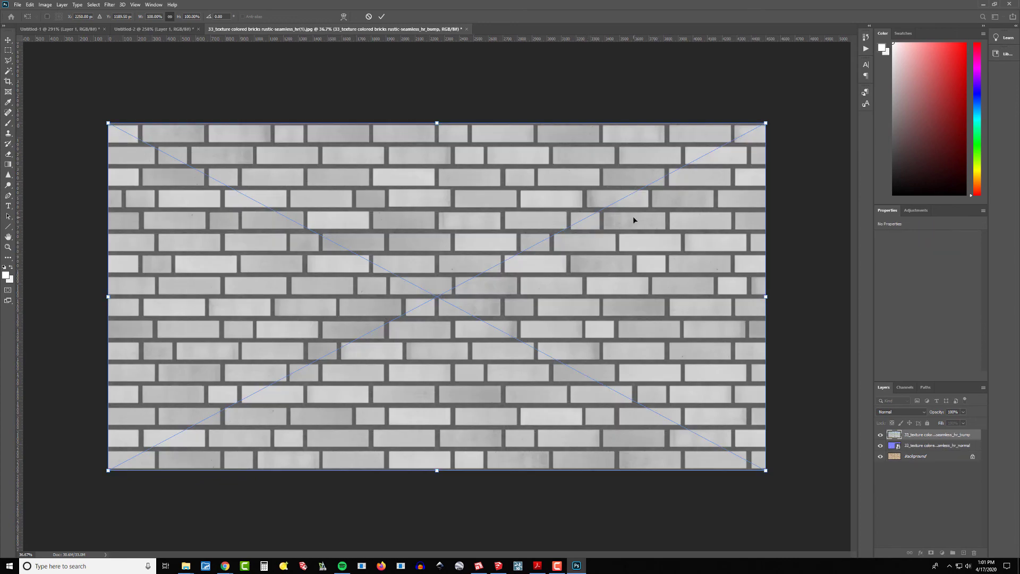
pyautogui.press('Return')
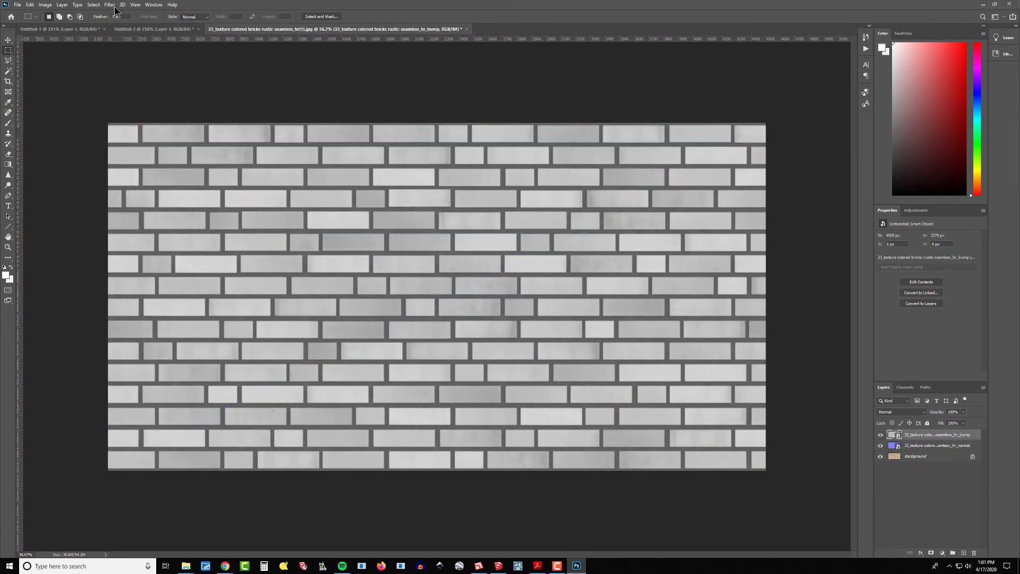
# Step: Try loading a selection from the bump layer's transparency channel, and deselect it
pyautogui.click(93, 4)
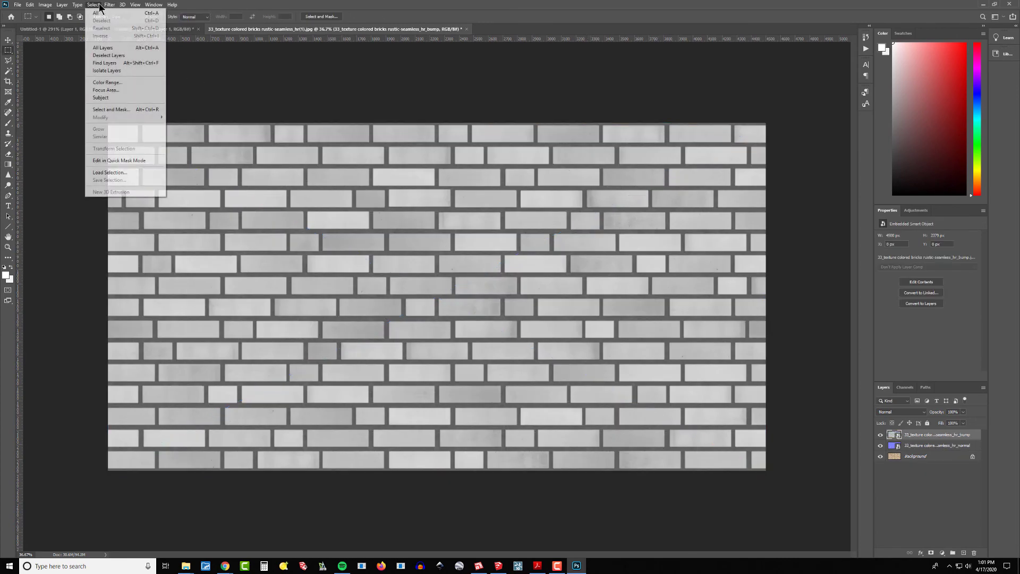
pyautogui.click(114, 173)
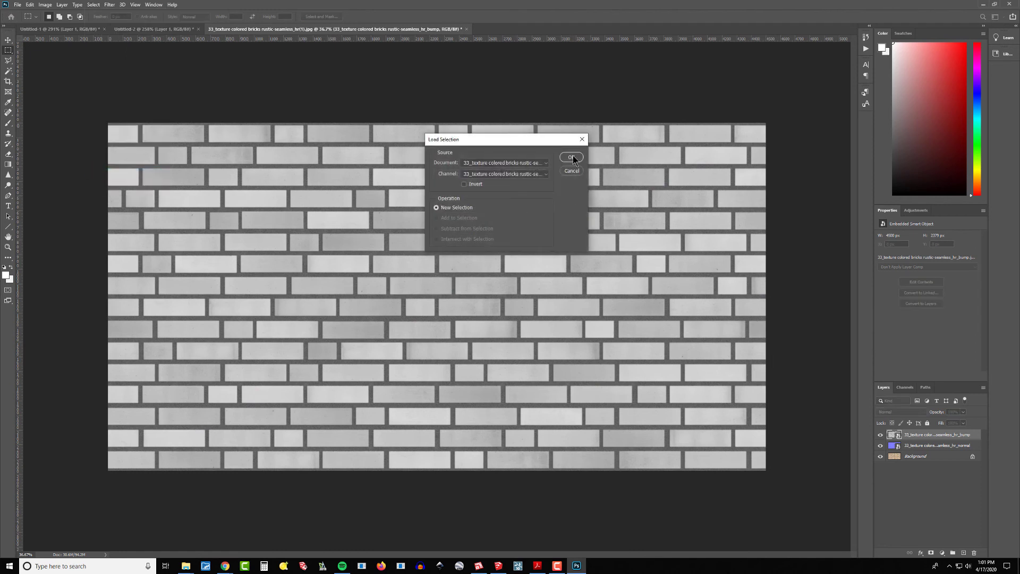
pyautogui.click(572, 158)
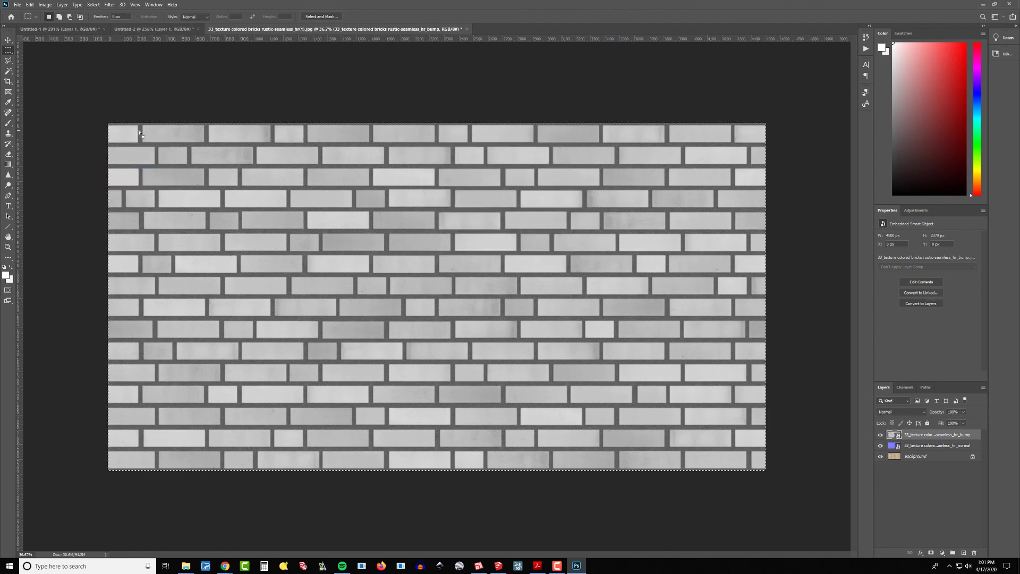
pyautogui.click(141, 135)
# Step: Load the saved strip selection from the Alpha 1 channel as a new selection
pyautogui.click(94, 5)
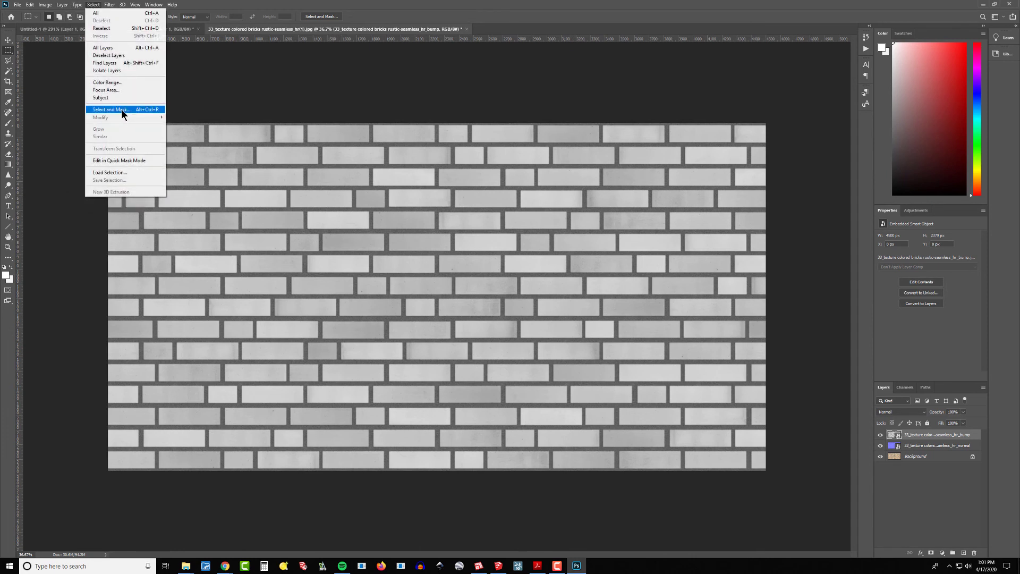
pyautogui.click(122, 172)
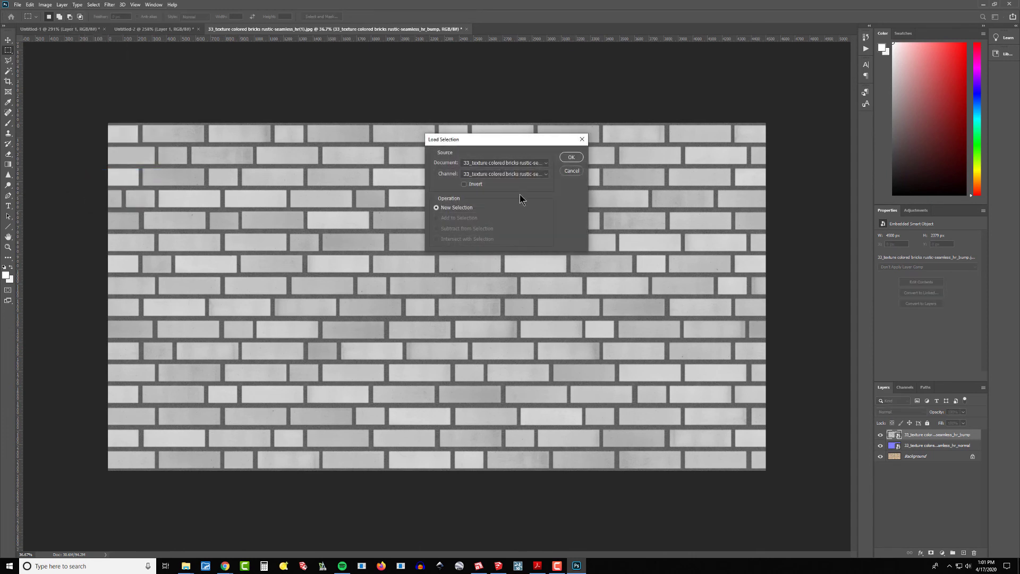
pyautogui.click(497, 163)
pyautogui.click(497, 170)
pyautogui.click(498, 173)
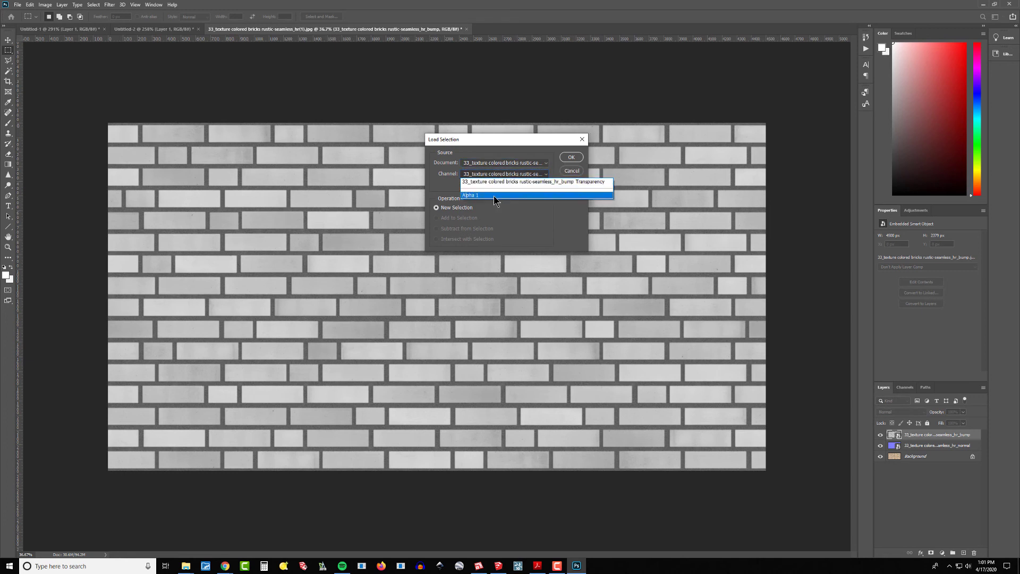
pyautogui.click(493, 196)
pyautogui.click(571, 157)
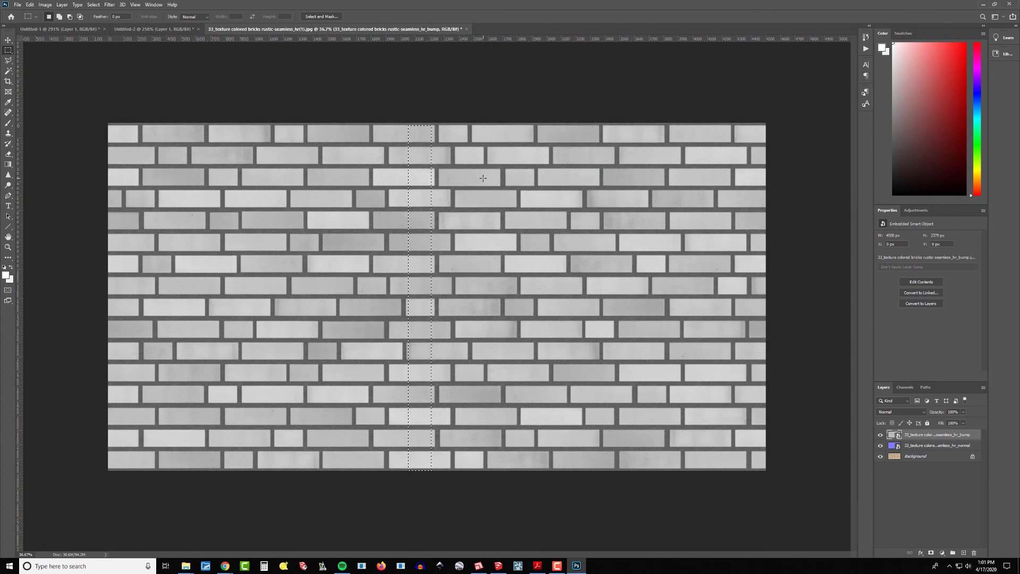
# Step: Crop the document to the strip selection and rotate the whole canvas 90° clockwise
pyautogui.click(46, 5)
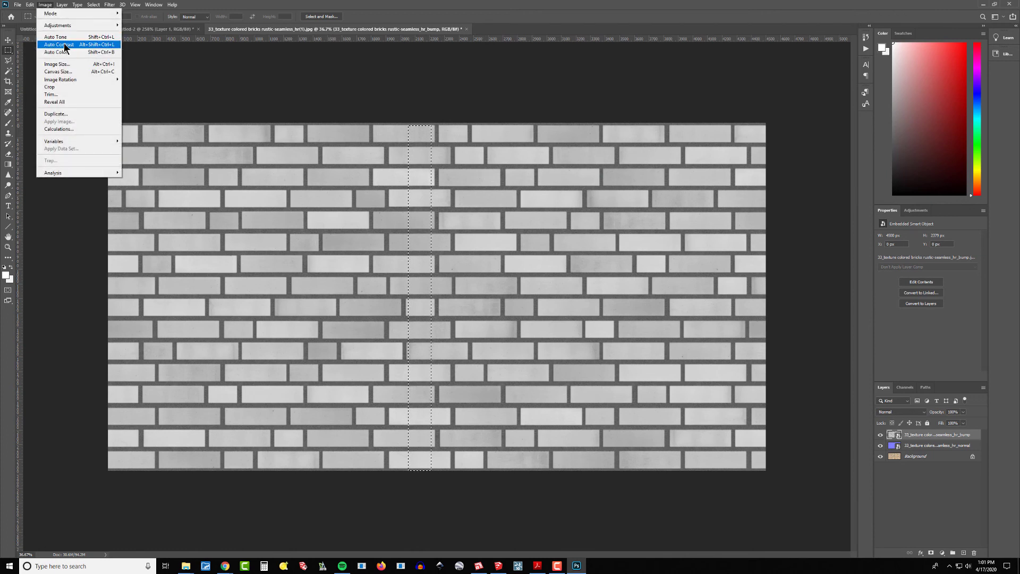
pyautogui.click(66, 87)
pyautogui.click(45, 5)
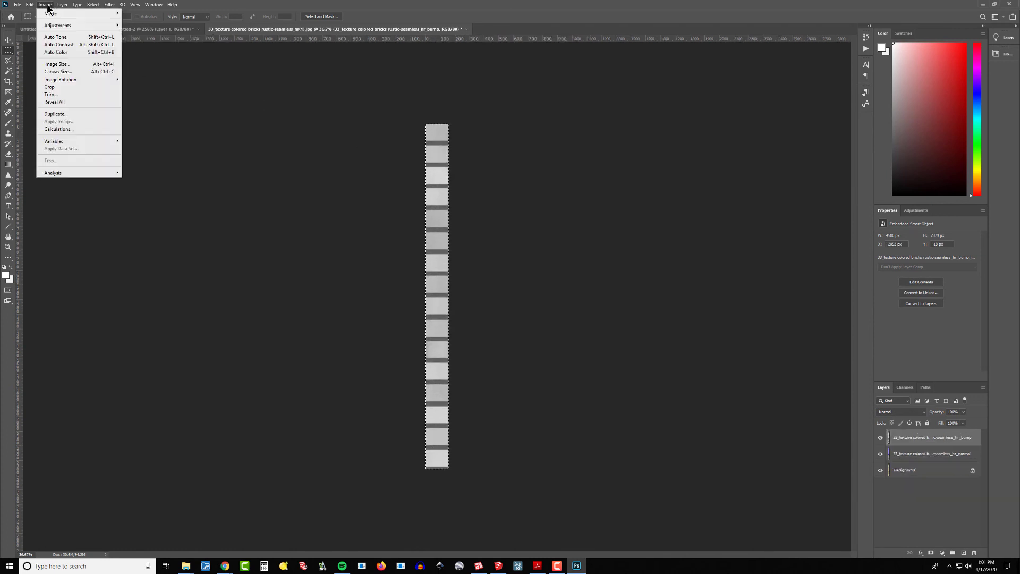
pyautogui.moveTo(67, 84)
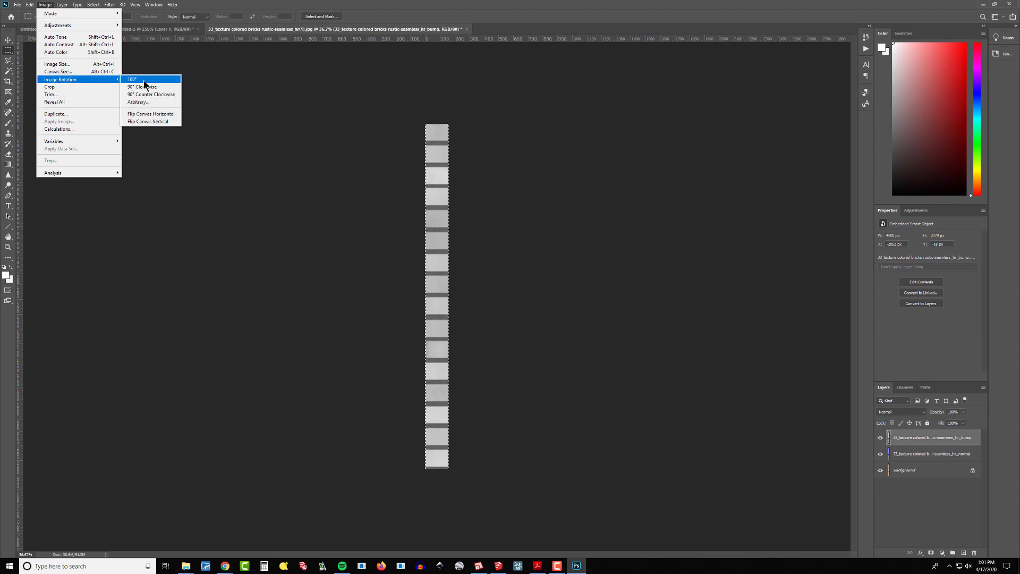
pyautogui.click(144, 86)
pyautogui.keyDown('alt'); pyautogui.scroll(3, 443, 287); pyautogui.keyUp('alt')
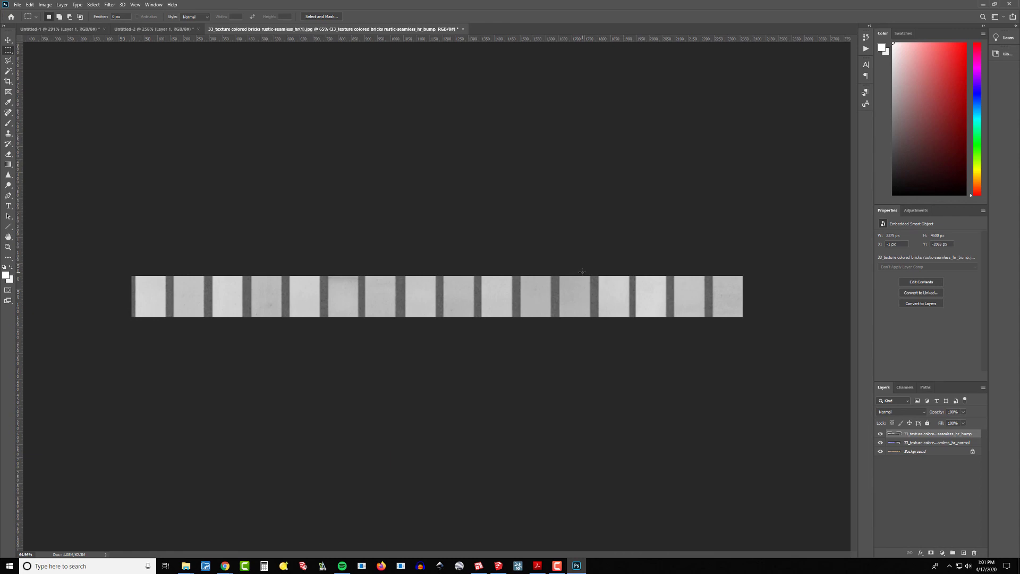
# Step: Save the bump strip as a JPEG named Soldier Displacement in the 33_texture colored bricks rustic-seamless_hr folder at quality 12, Progressive
pyautogui.hotkey('ctrl', 'shift', 's')
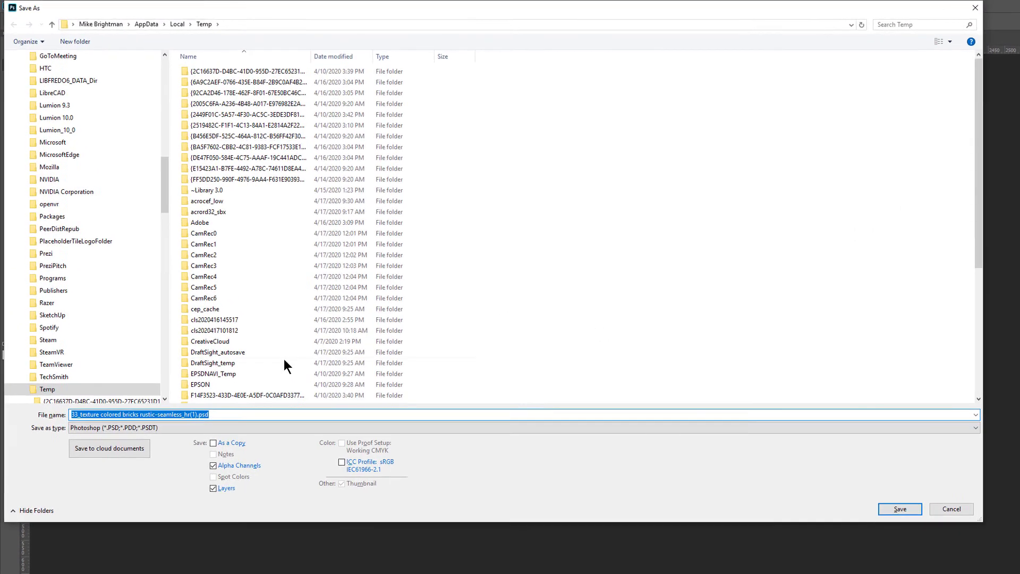
pyautogui.moveTo(172, 211); pyautogui.dragTo(155, 79)
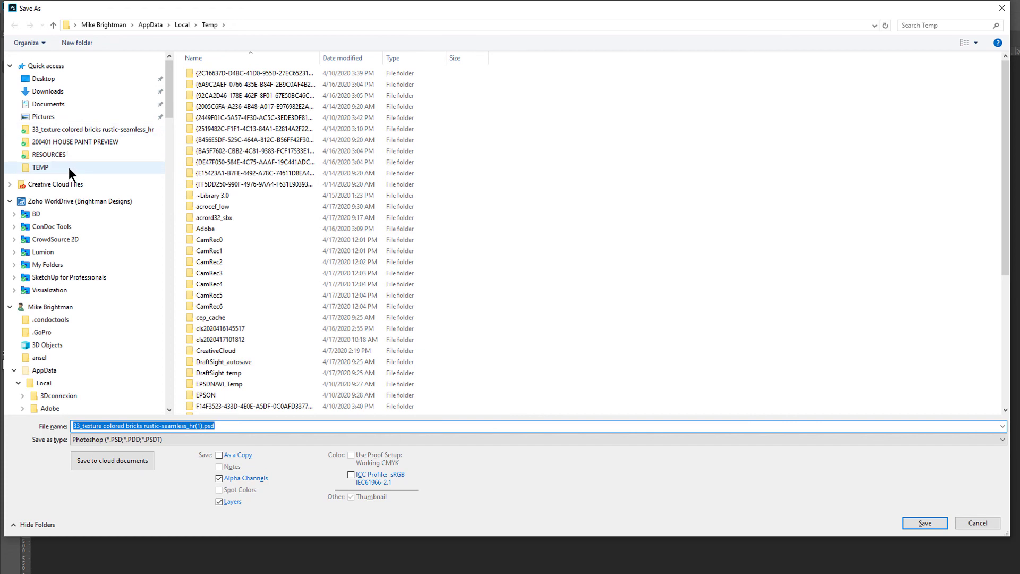
pyautogui.click(58, 154)
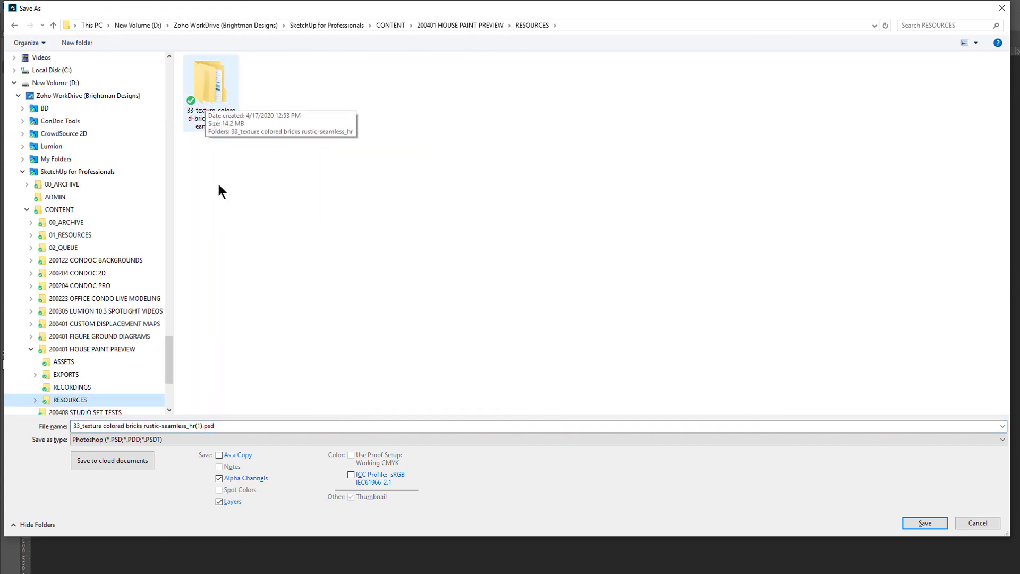
pyautogui.scroll(-7, 257, 442)
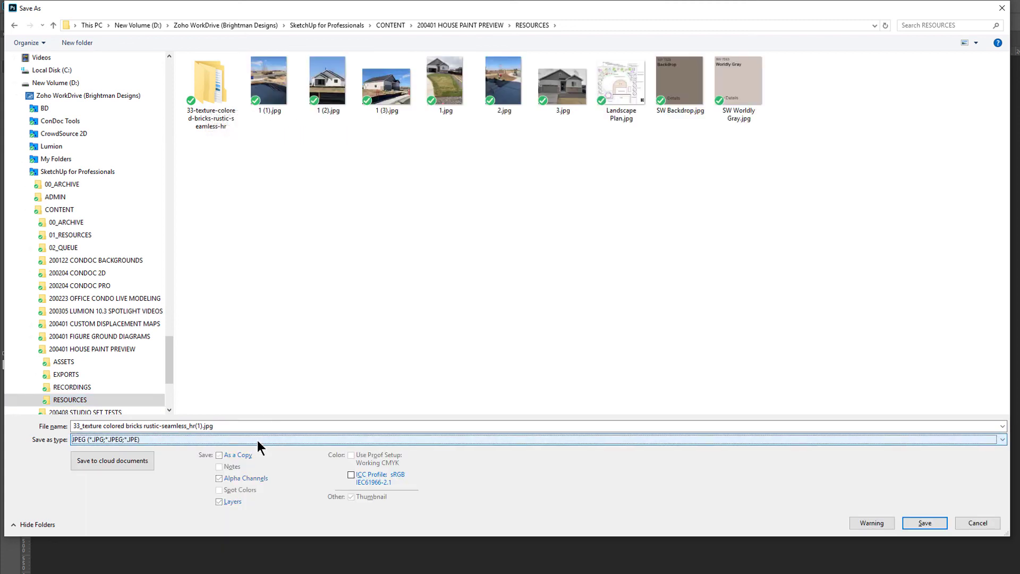
pyautogui.doubleClick(208, 79)
pyautogui.click(225, 71)
pyautogui.doubleClick(225, 73)
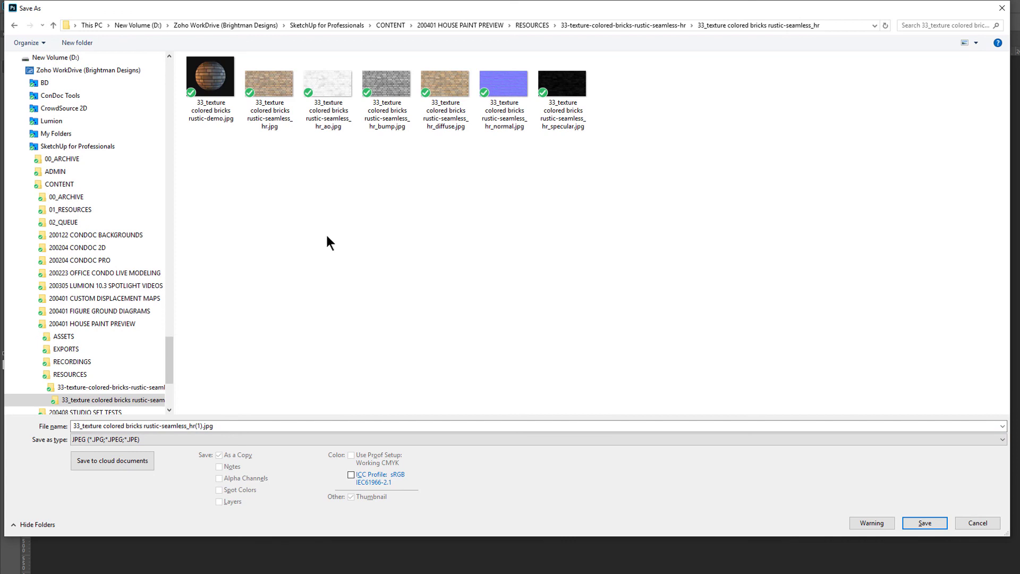
pyautogui.click(304, 425)
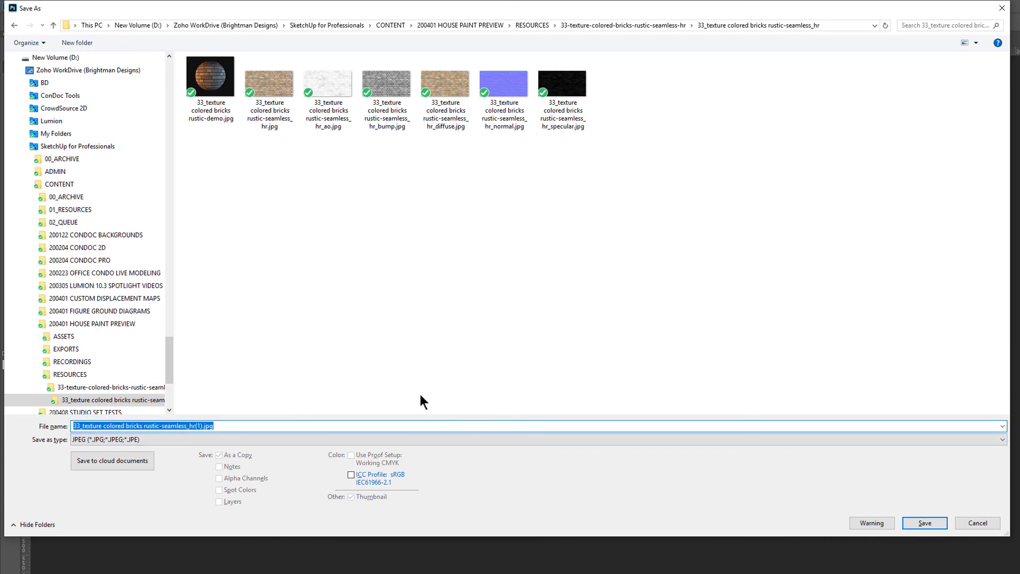
pyautogui.write('Soldier Displacement')
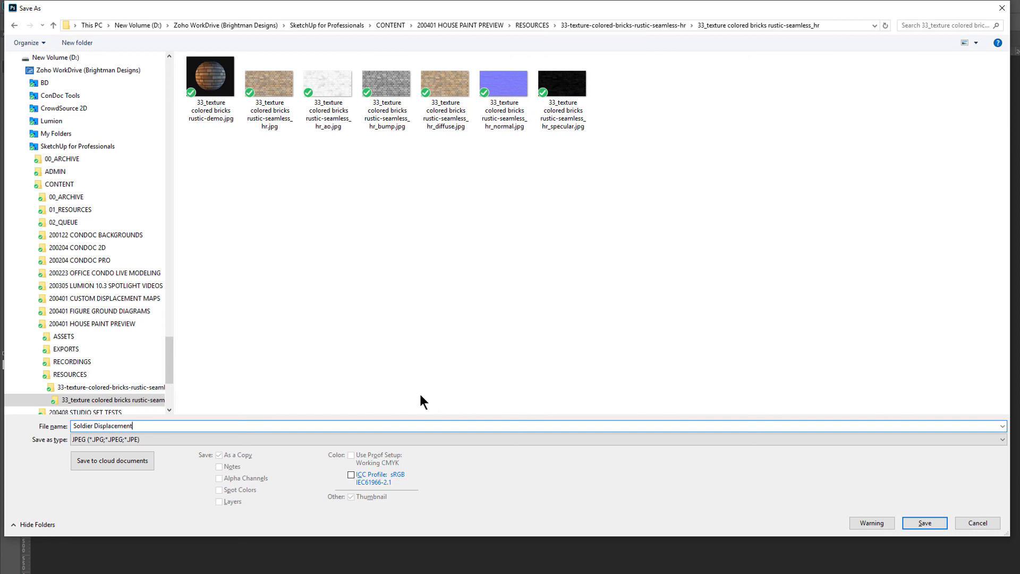
pyautogui.press('Return')
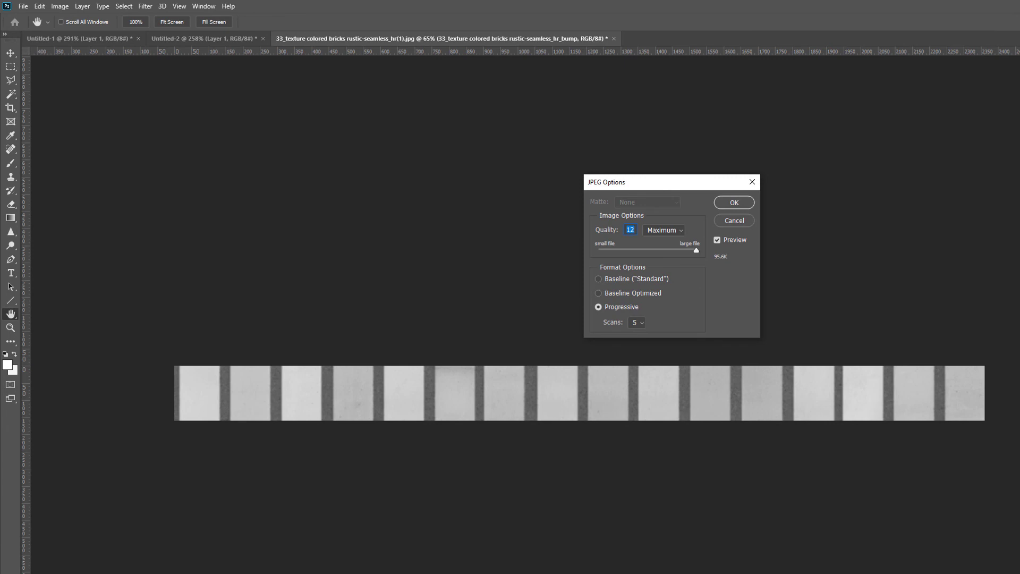
pyautogui.click(735, 203)
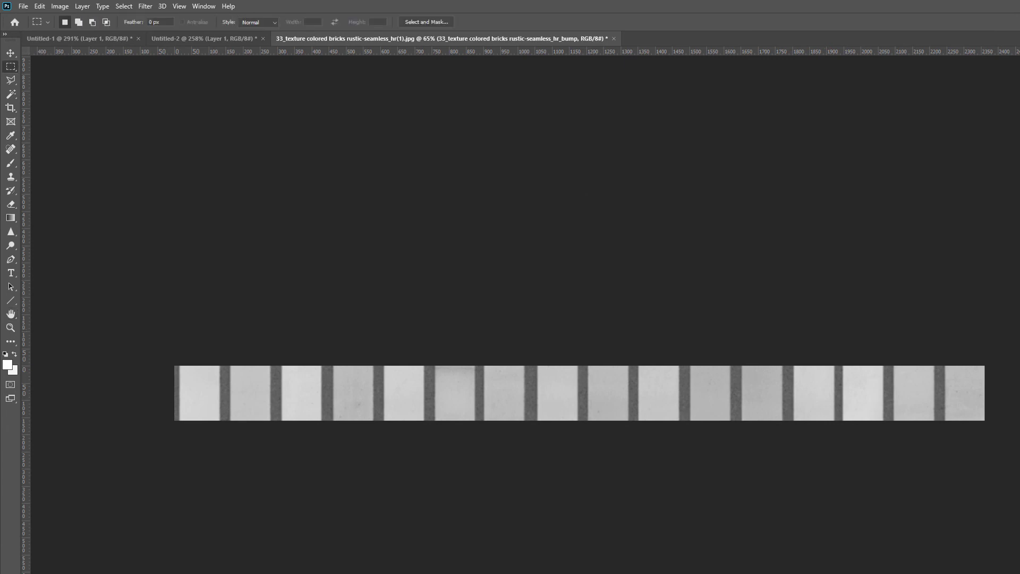
# Step: Hide the bump layer to expose the normal map, and set up a JPEG save in the 33_texture colored bricks rustic-seamless_hr folder
pyautogui.hotkey('ctrl', 'z')
pyautogui.hotkey('ctrl', 'shift', 's')
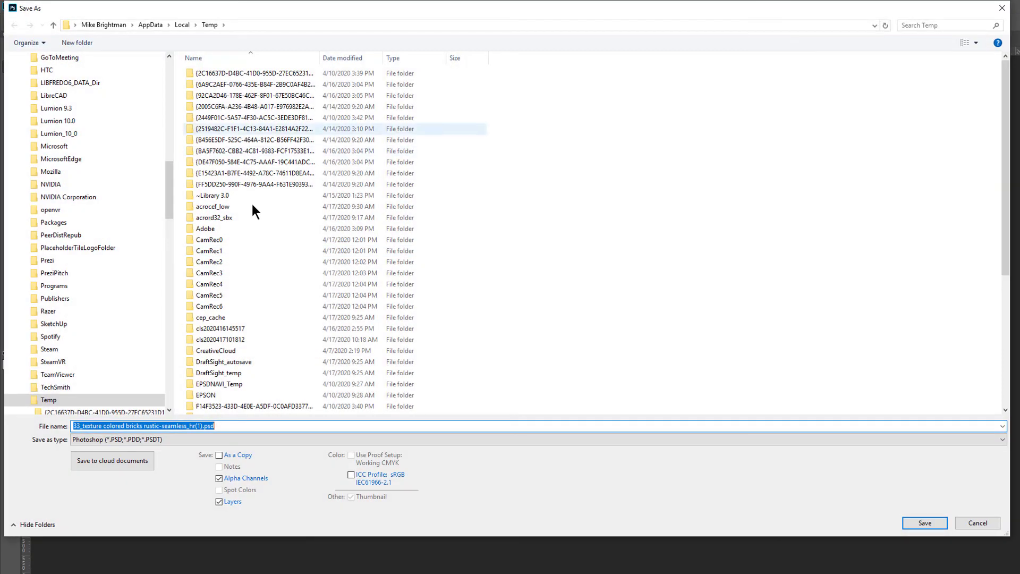
pyautogui.moveTo(171, 179); pyautogui.dragTo(128, 66)
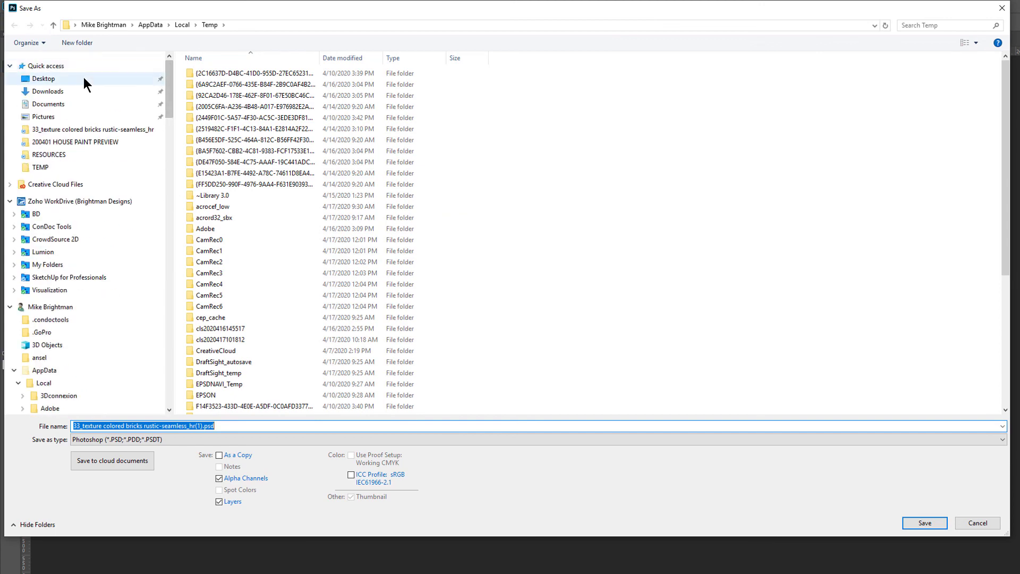
pyautogui.click(84, 78)
pyautogui.moveTo(170, 328); pyautogui.dragTo(165, 62)
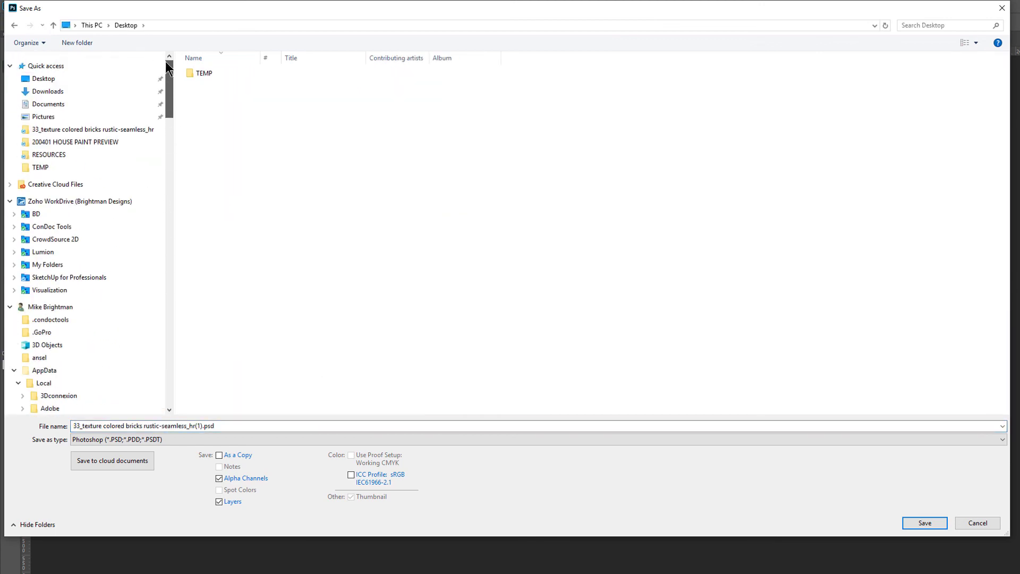
pyautogui.click(49, 157)
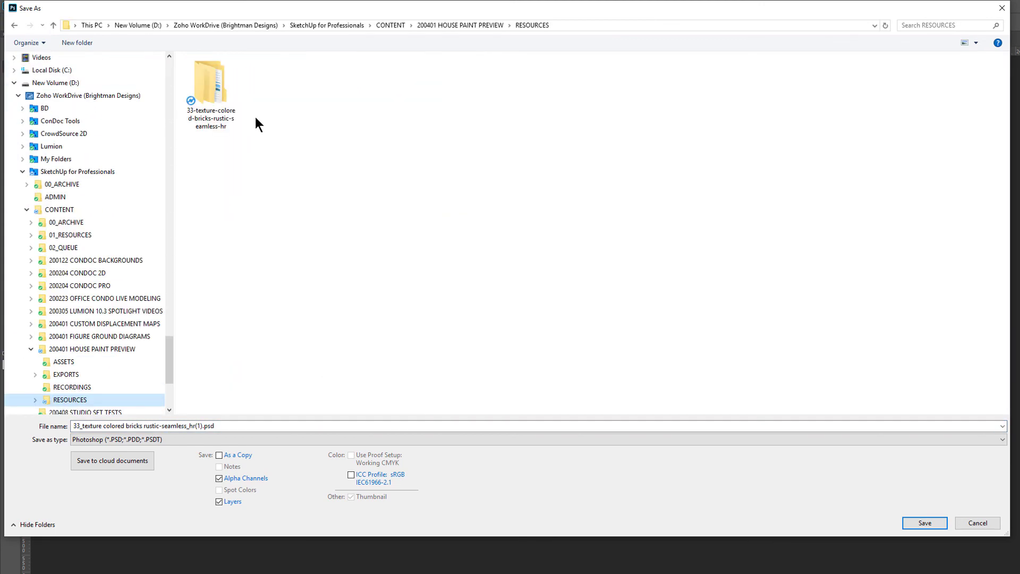
pyautogui.doubleClick(222, 99)
pyautogui.doubleClick(244, 74)
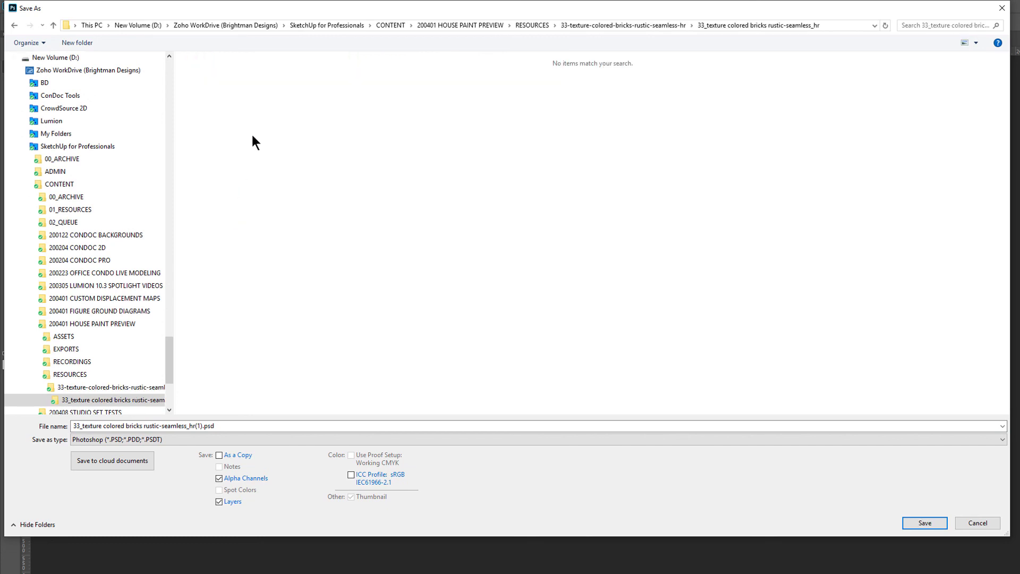
pyautogui.click(265, 440)
pyautogui.click(264, 442)
pyautogui.press('j')
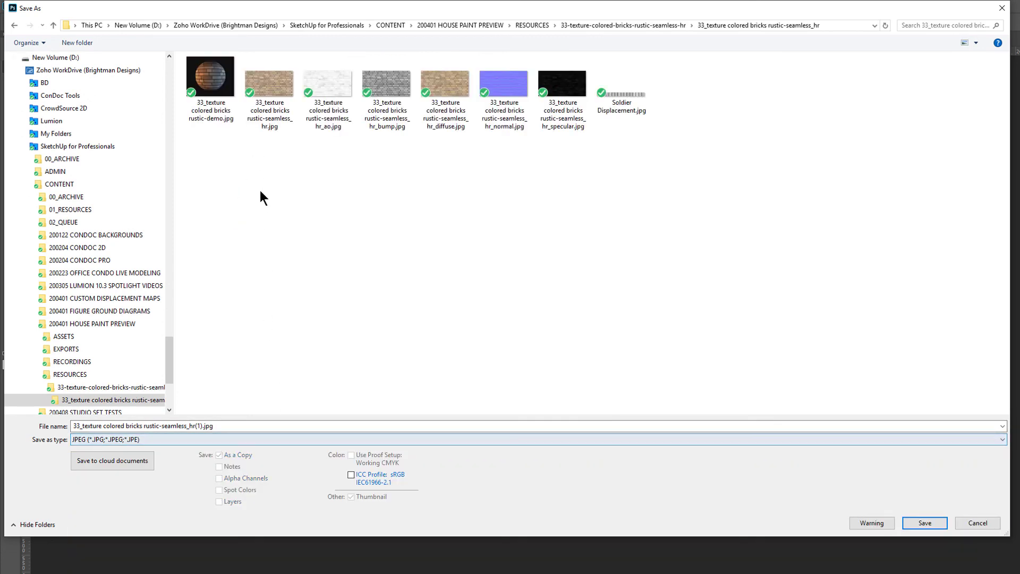
# Step: Name the normal map strip Soldier Normal, based on the existing Soldier Displacement file name, and save it
pyautogui.click(644, 107)
pyautogui.click(395, 425)
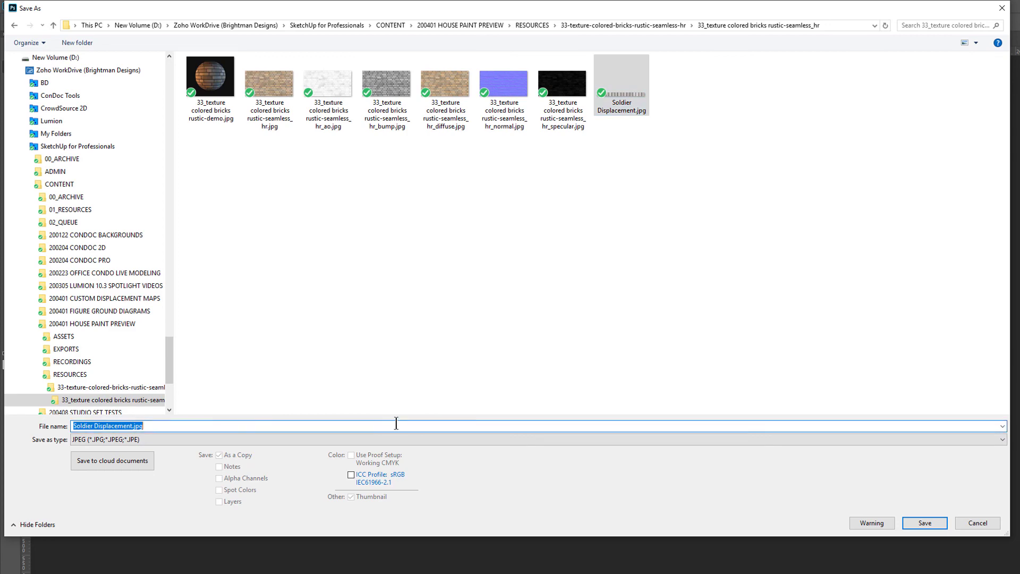
pyautogui.doubleClick(391, 424)
pyautogui.write('Normal')
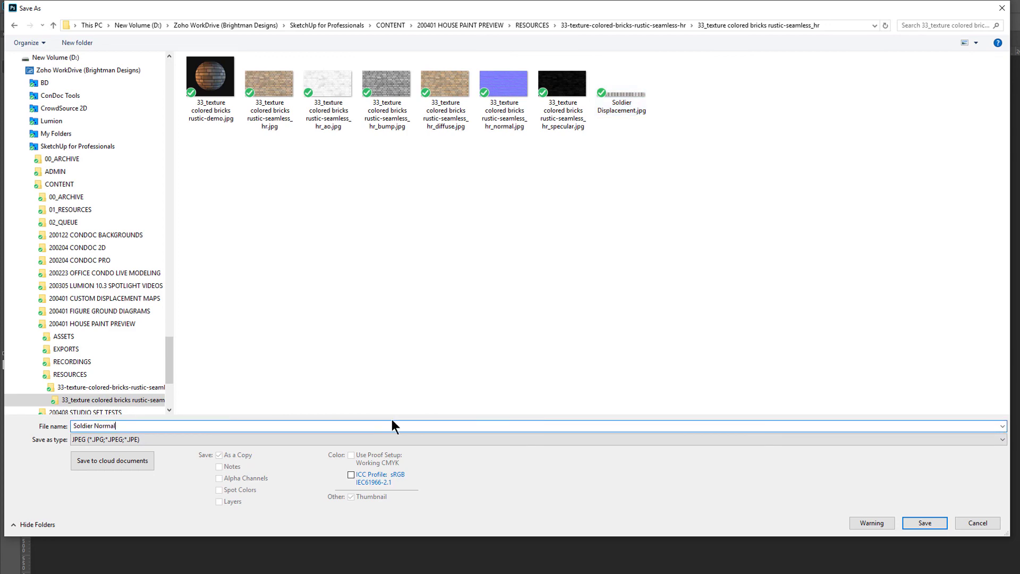
pyautogui.press('Return')
pyautogui.click(732, 204)
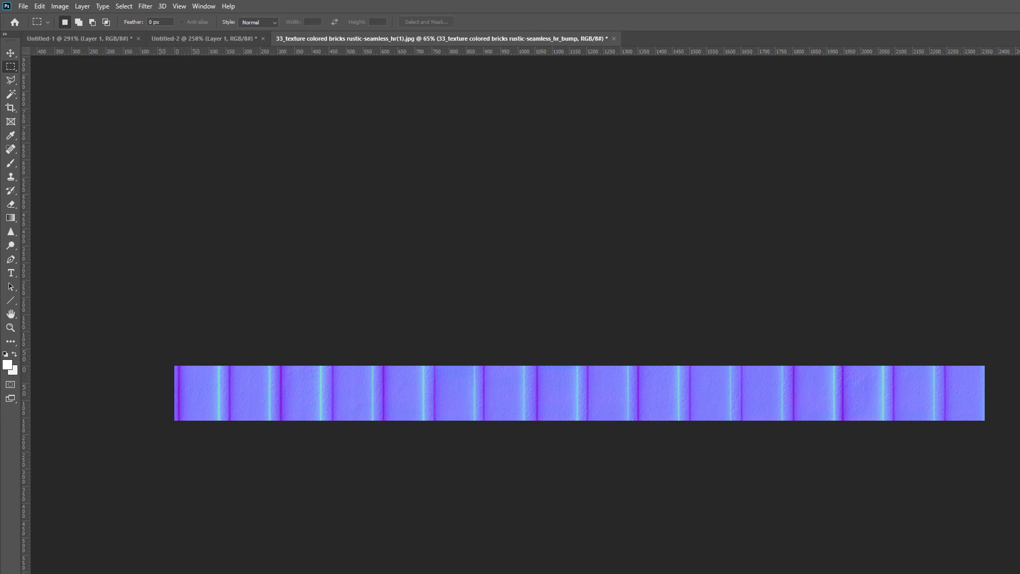
# Step: Hide the normal layer to expose the color strip, and set up a JPEG save in the same brick texture folder under RESOURCES
pyautogui.hotkey('ctrl', 'z')
pyautogui.hotkey('ctrl', 'shift', 's')
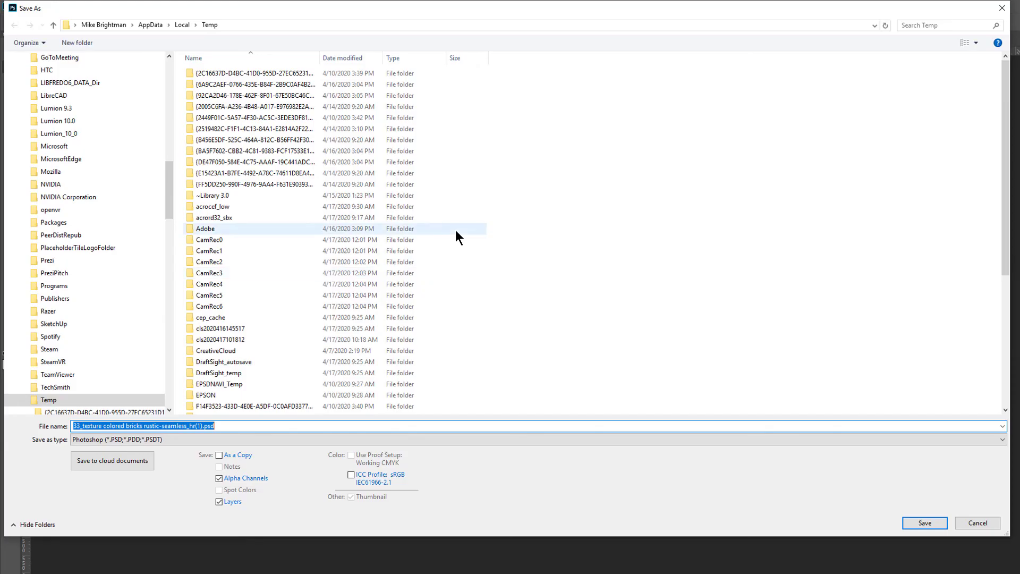
pyautogui.moveTo(170, 191); pyautogui.dragTo(170, 90)
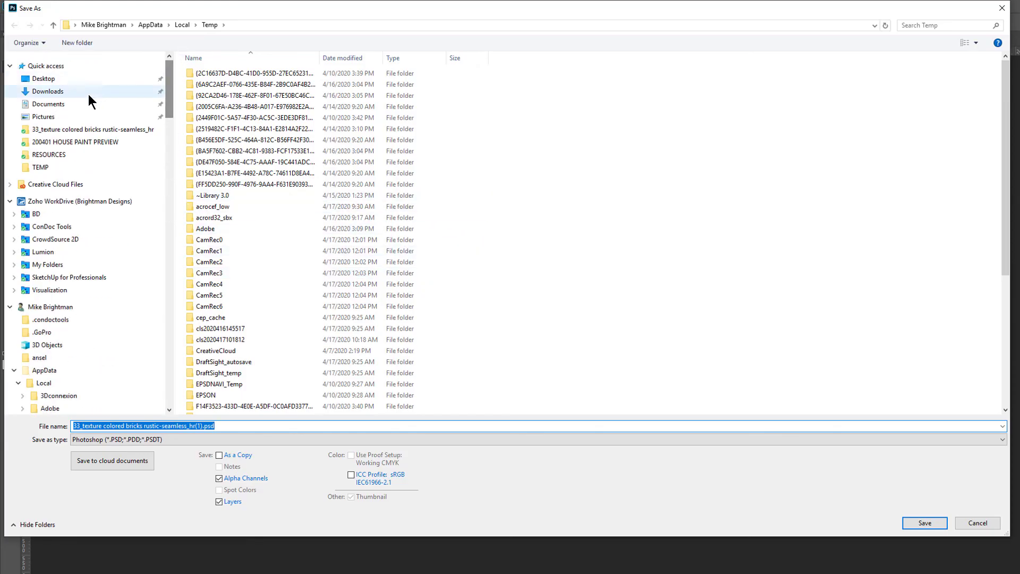
pyautogui.click(64, 141)
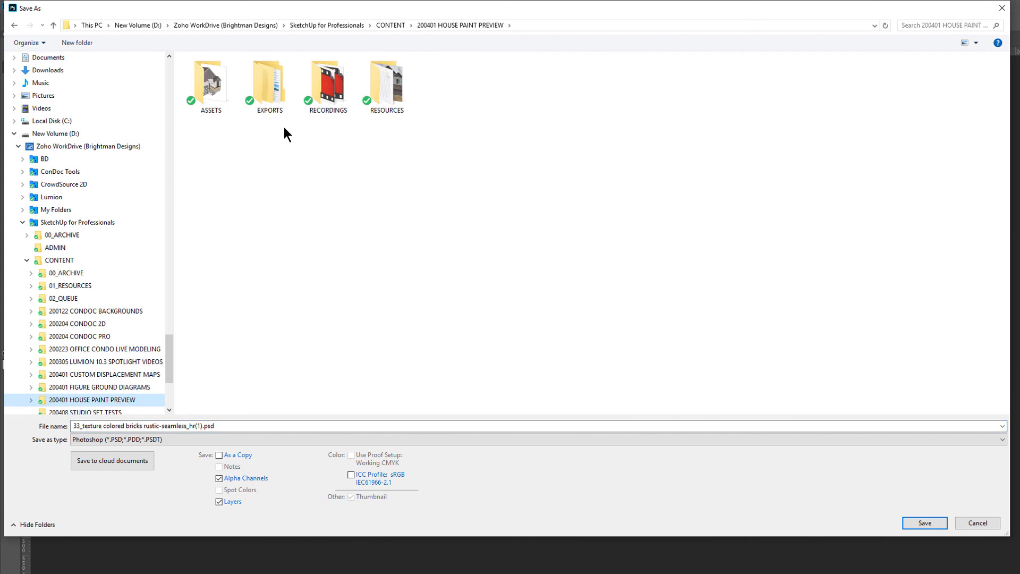
pyautogui.click(385, 85)
pyautogui.doubleClick(385, 85)
pyautogui.press('BackSpace')
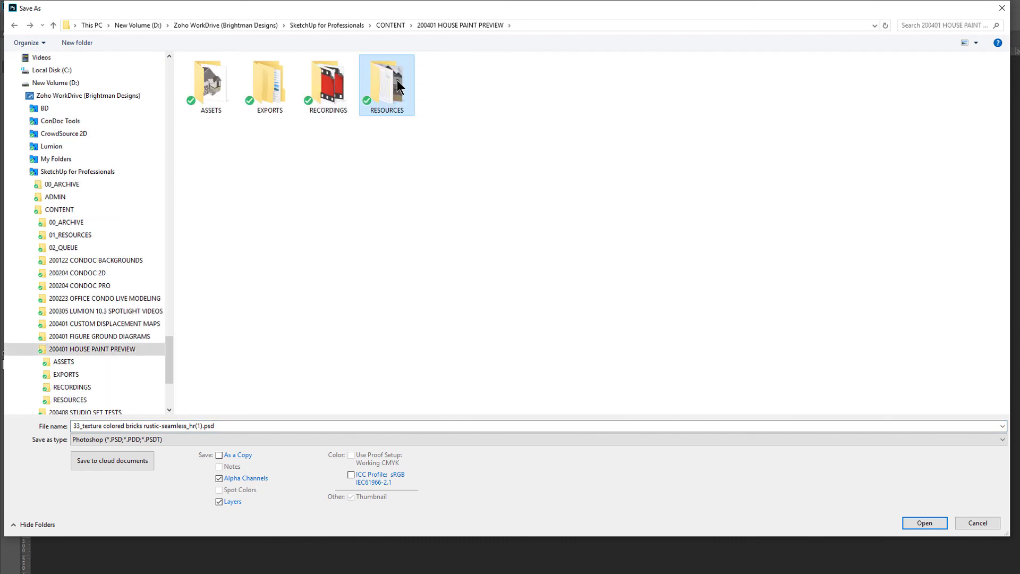
pyautogui.doubleClick(397, 80)
pyautogui.doubleClick(222, 89)
pyautogui.doubleClick(229, 75)
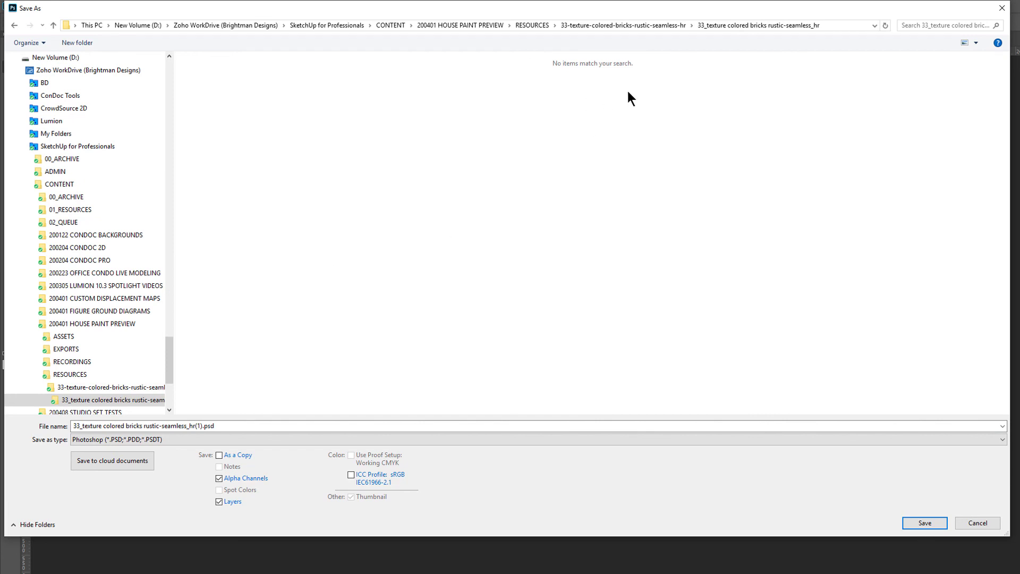
pyautogui.click(374, 438)
pyautogui.click(360, 371)
# Step: Name the color strip Soldier Color, based on the Soldier Normal file name, and save it at JPEG quality 12, Progressive
pyautogui.click(680, 88)
pyautogui.click(407, 426)
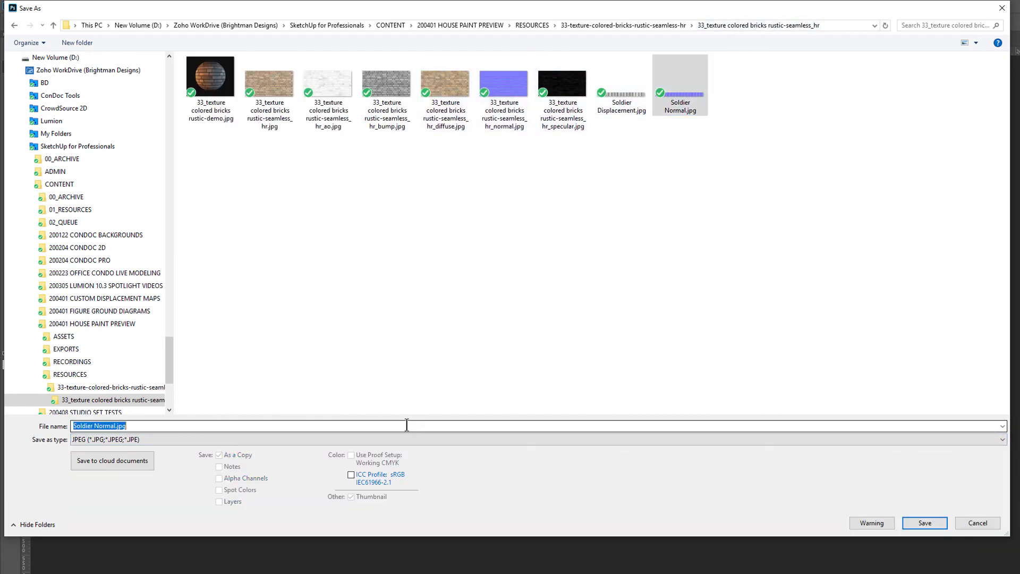
pyautogui.doubleClick(406, 425)
pyautogui.write('Col')
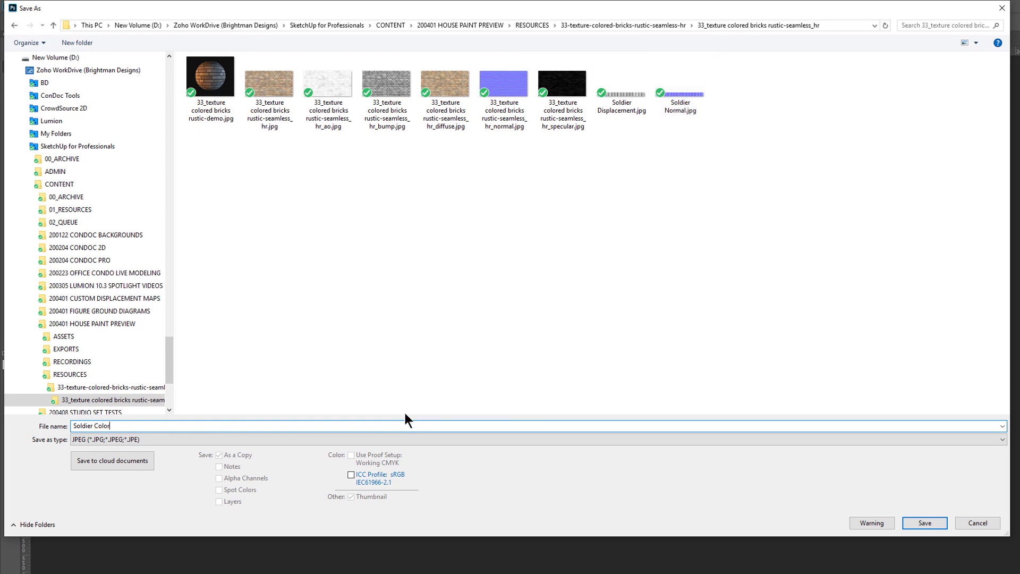
pyautogui.press('Return')
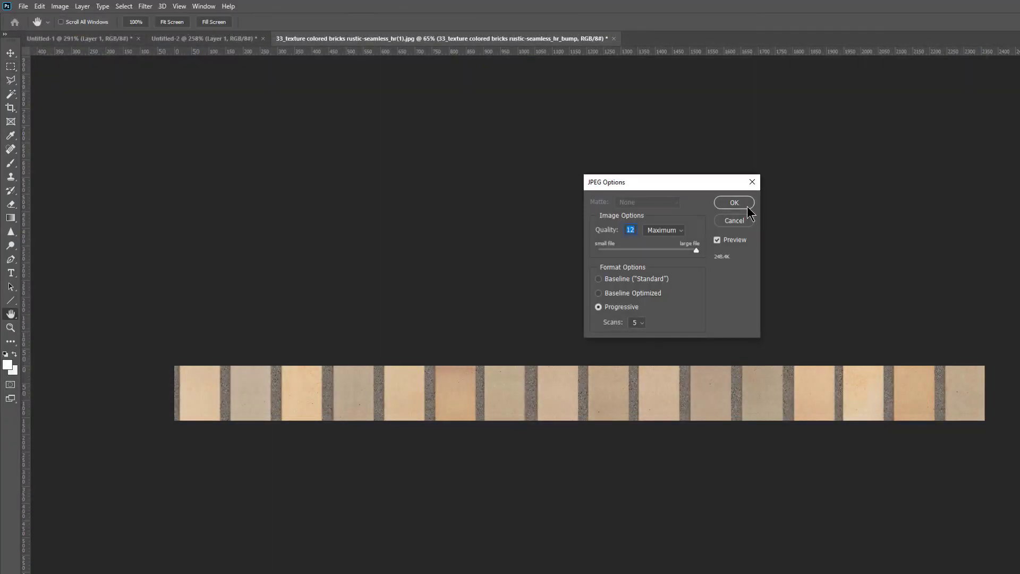
pyautogui.click(747, 205)
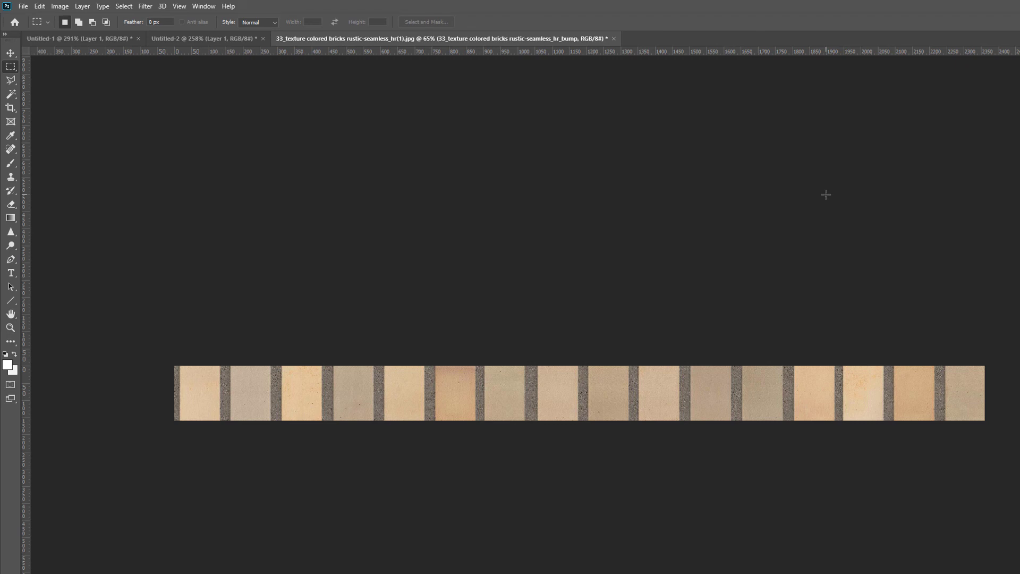
# Step: Close the brick strip document and both paint swatch documents without saving changes, and show the other open windows
pyautogui.hotkey('ctrl', 'w')
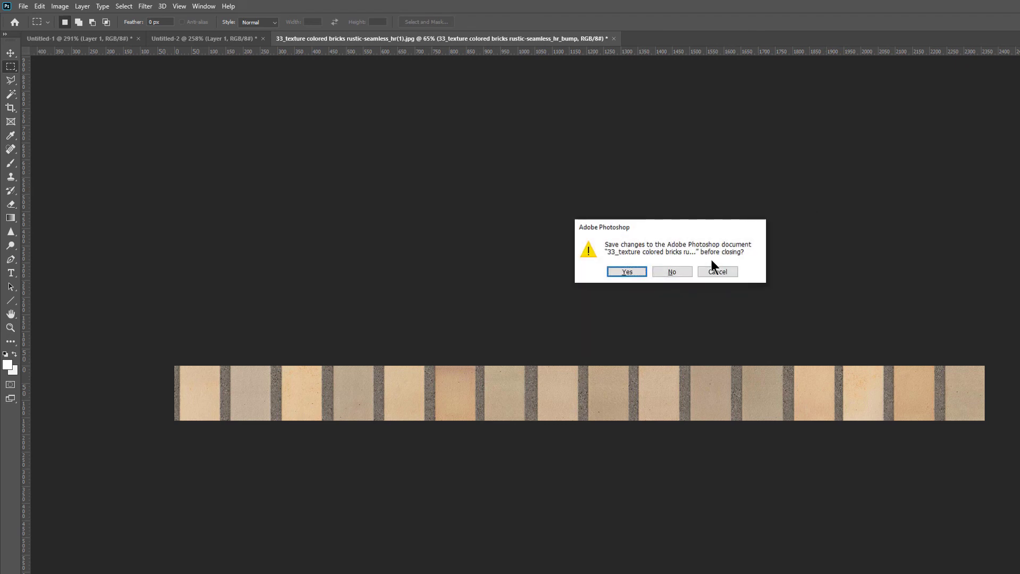
pyautogui.click(674, 273)
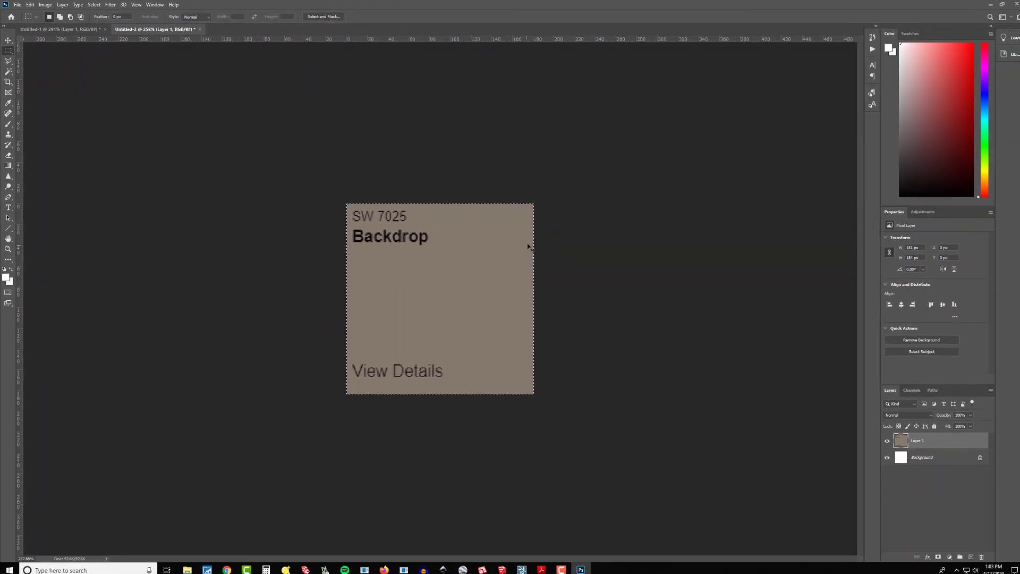
pyautogui.hotkey('ctrl', 'w')
pyautogui.click(506, 205)
pyautogui.hotkey('ctrl', 'w')
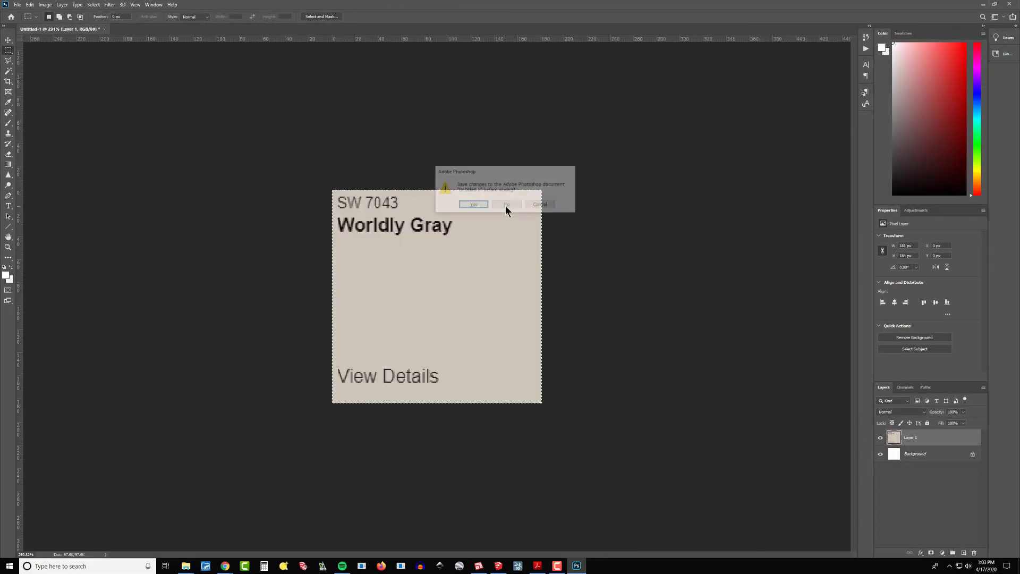
pyautogui.click(506, 205)
pyautogui.hotkey('alt', 'Tab')
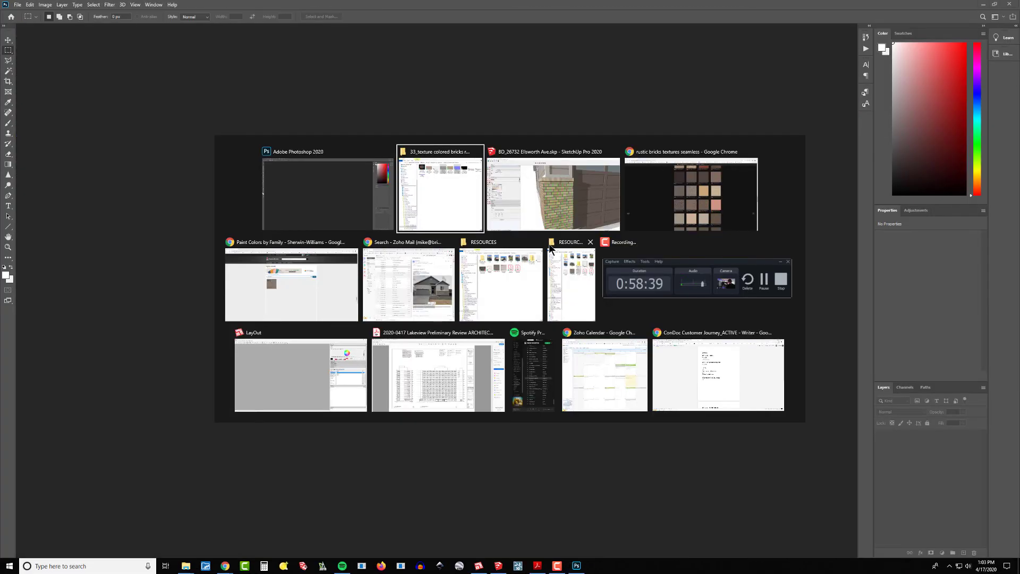
# Step: Switch to the SketchUp house model, select the brick pier's front cap face beside the garage door, and sample its material
pyautogui.scroll(5, 539, 227)
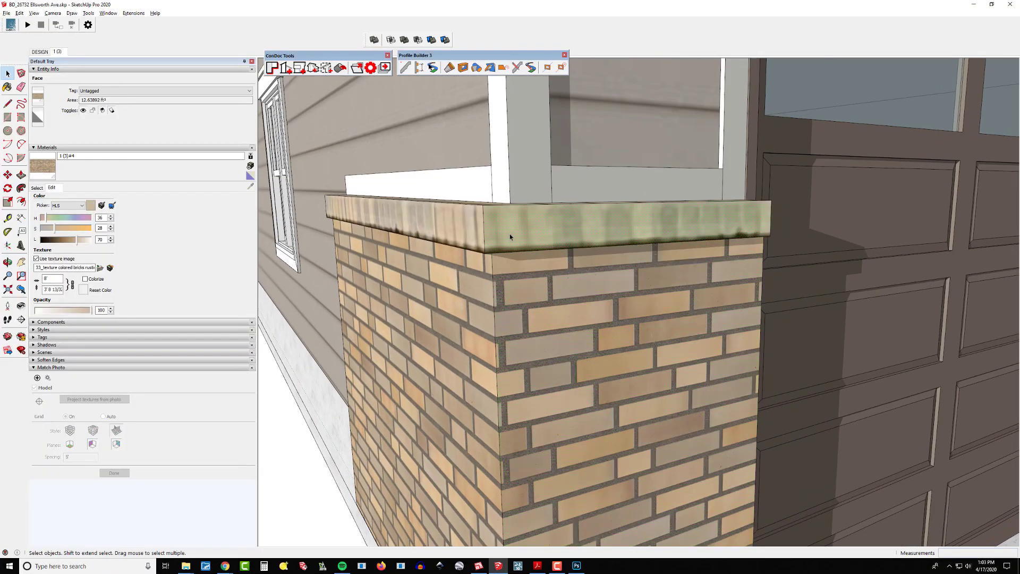
pyautogui.click(510, 236)
pyautogui.moveTo(515, 230)
pyautogui.mouseDown(button='middle')
pyautogui.moveTo(567, 221)
pyautogui.moveTo(521, 206)
pyautogui.moveTo(606, 214)
pyautogui.mouseUp(button='middle')
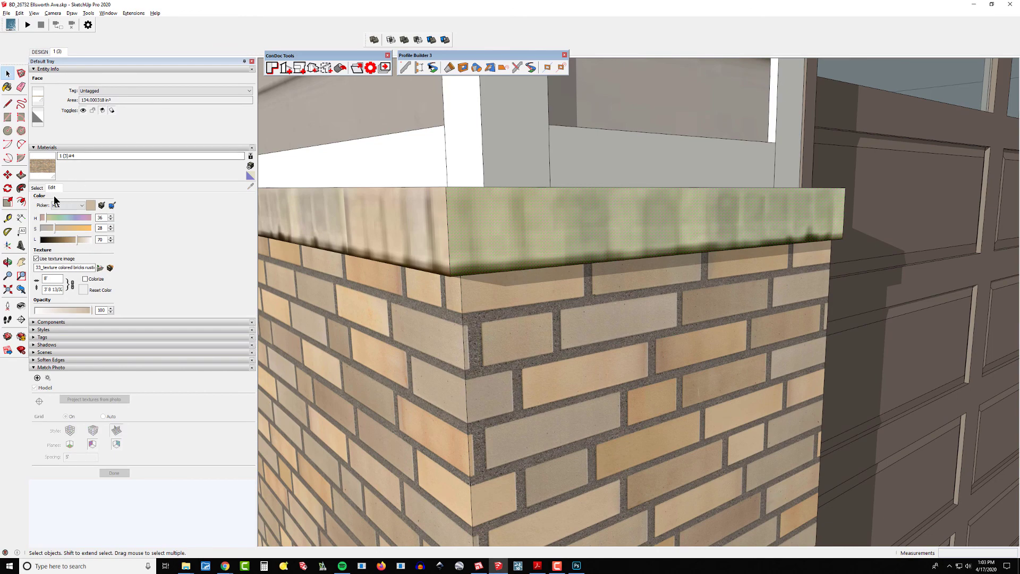
pyautogui.press('b')
pyautogui.keyDown('alt'); pyautogui.click(537, 205); pyautogui.keyUp('alt')
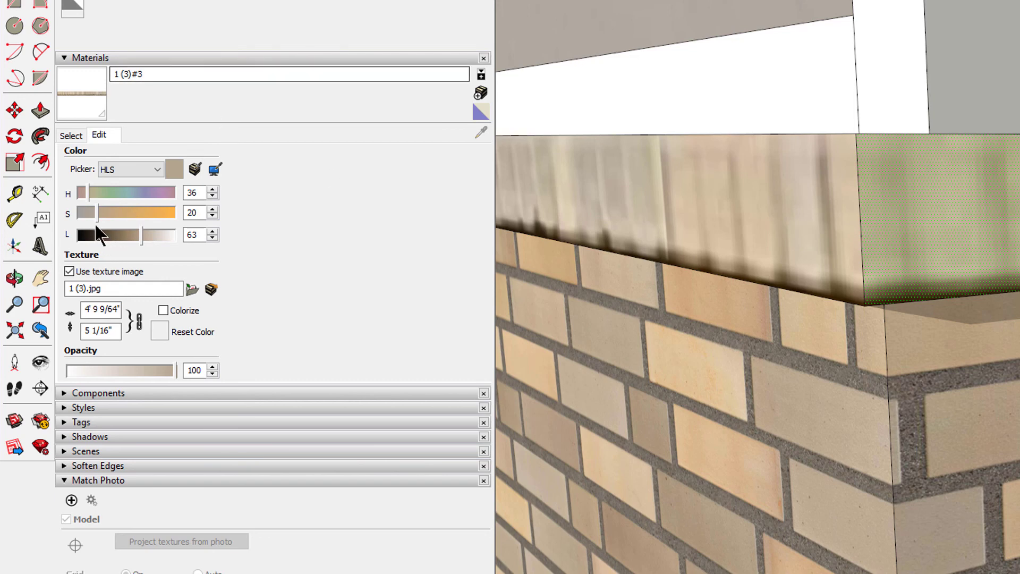
# Step: Replace the cap material's texture image with Soldier Color.jpg from the nested brick texture folder in RESOURCES
pyautogui.click(190, 289)
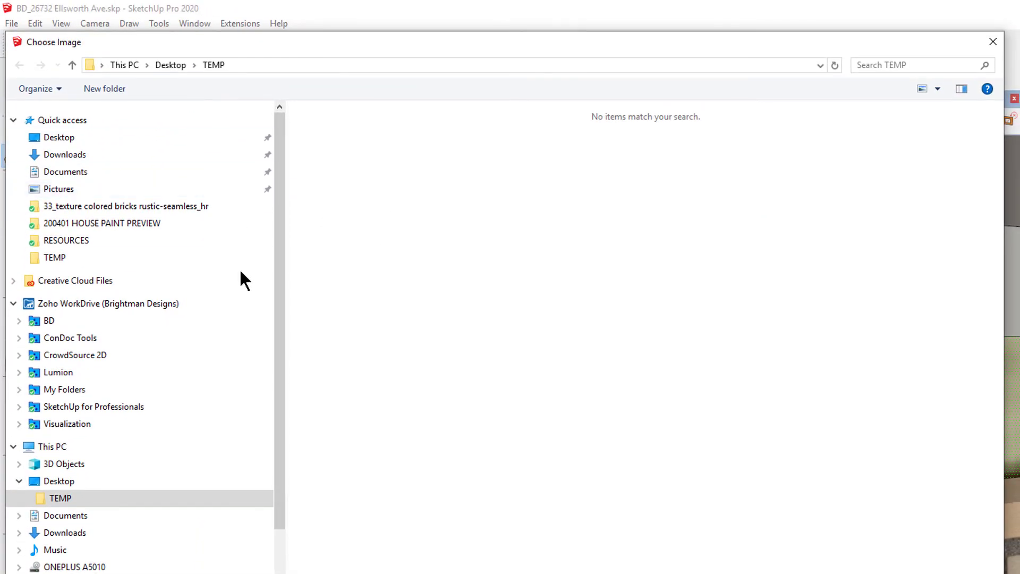
pyautogui.click(167, 240)
pyautogui.doubleClick(330, 145)
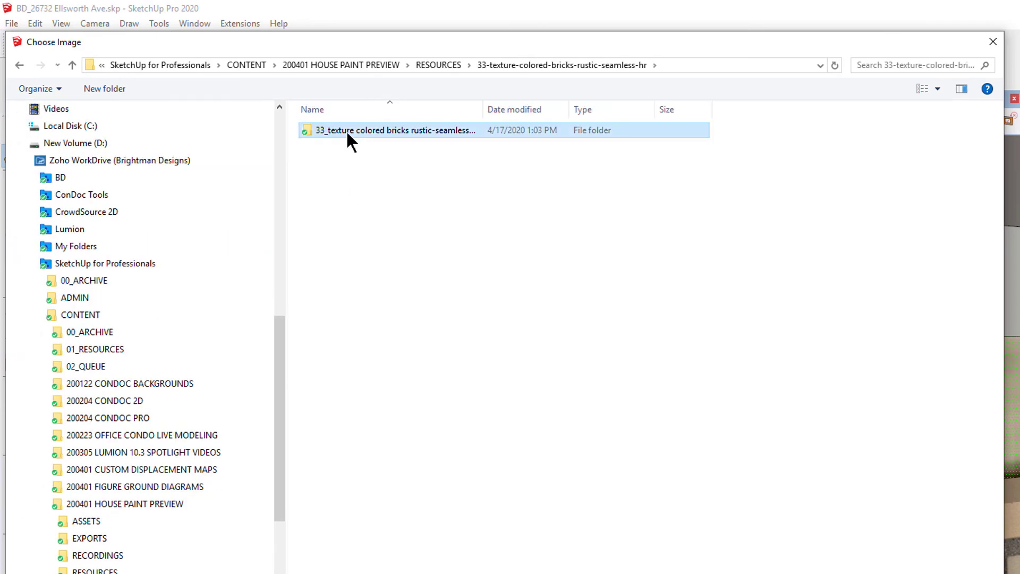
pyautogui.doubleClick(346, 129)
pyautogui.doubleClick(882, 160)
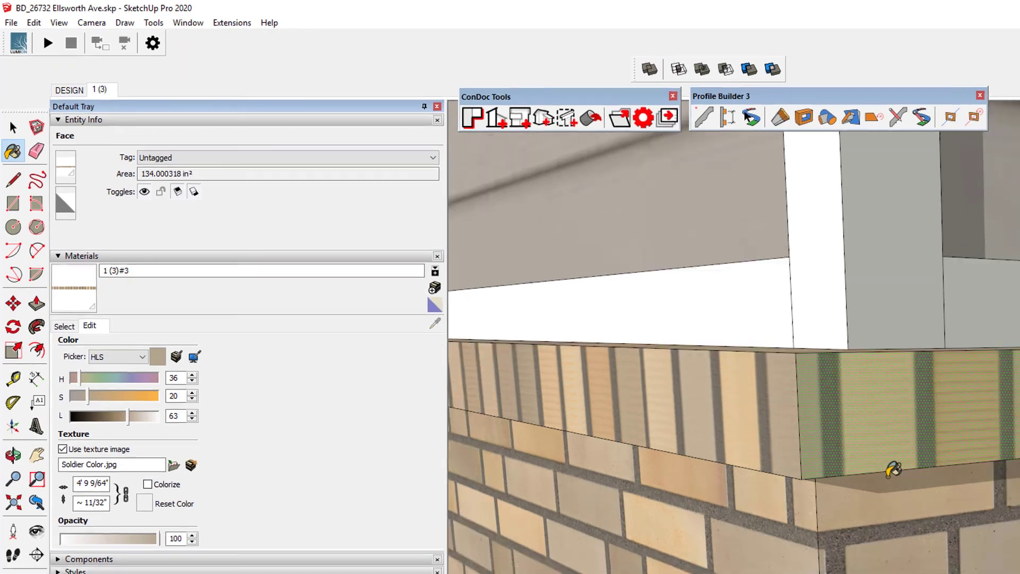
# Step: Reset the texture position on the pier's front cap face and inspect how the soldier bricks fit
pyautogui.rightClick(895, 415)
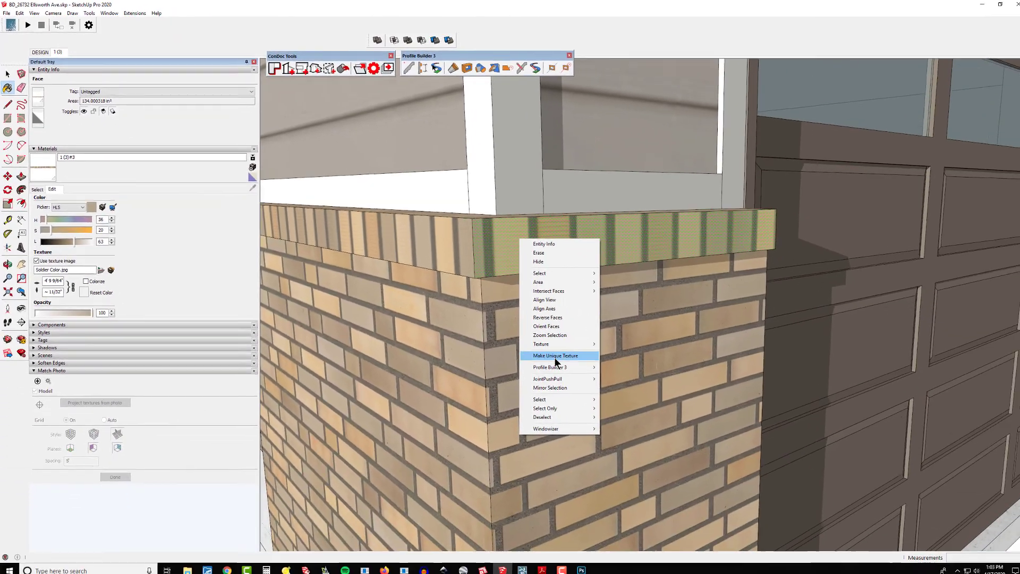
pyautogui.moveTo(553, 341)
pyautogui.click(620, 349)
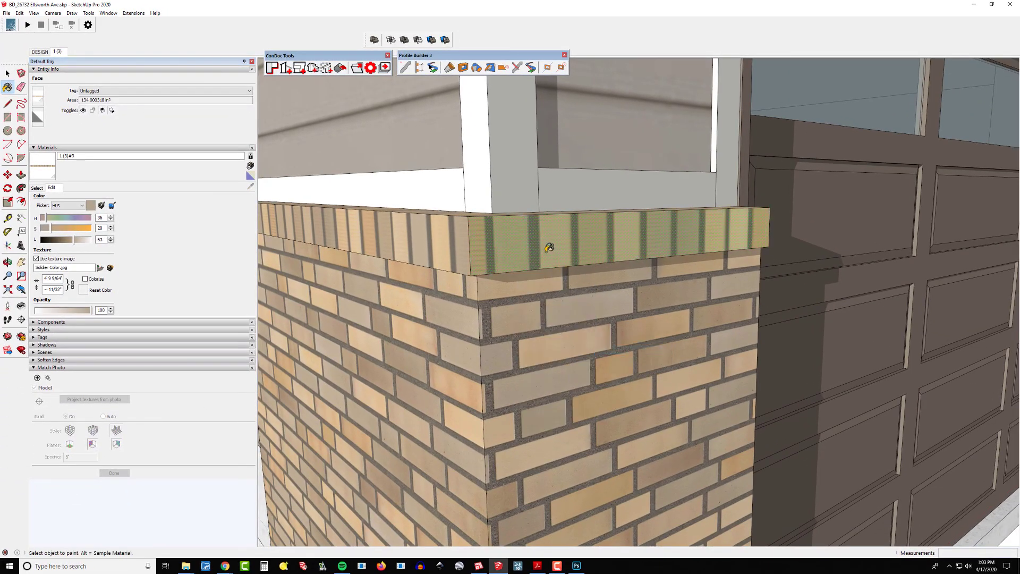
pyautogui.scroll(5, 549, 248)
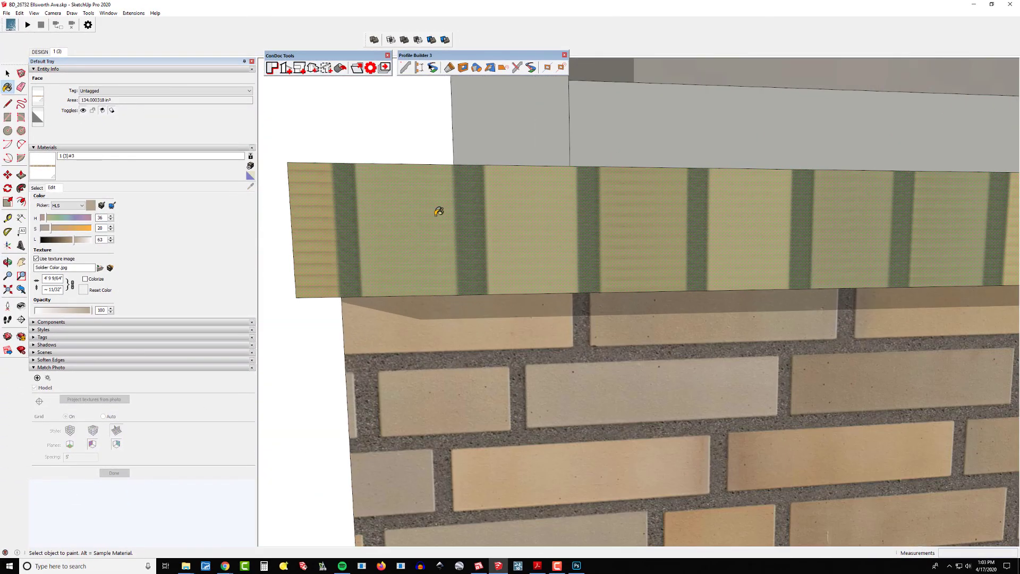
pyautogui.moveTo(439, 209)
pyautogui.mouseDown(button='middle')
pyautogui.moveTo(547, 218)
pyautogui.moveTo(507, 232)
pyautogui.mouseUp(button='middle')
pyautogui.scroll(-5, 549, 218)
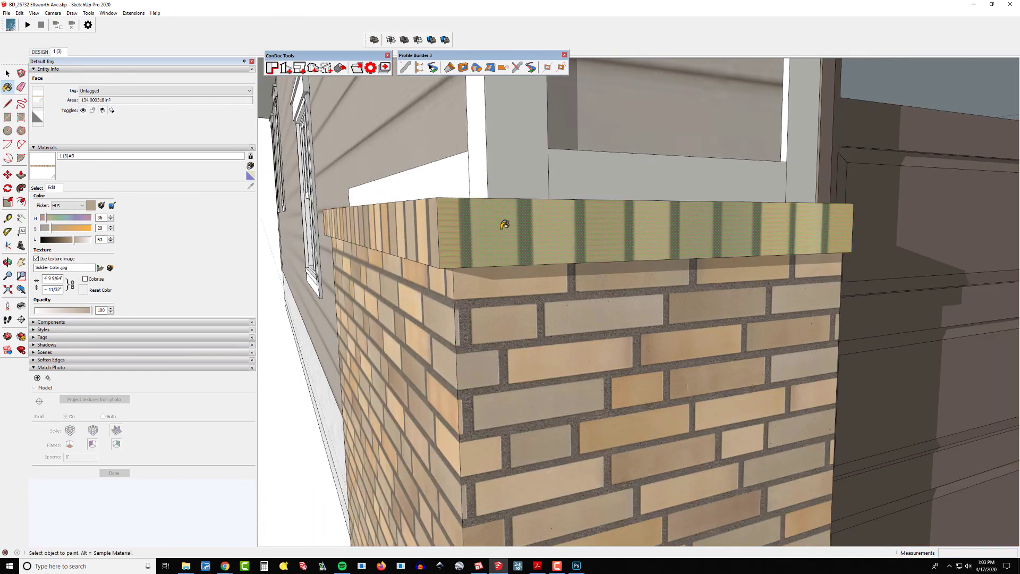
# Step: Import Soldier Color.jpg as an image over the pier's front cap face, starting at its lower corner, and delete it
pyautogui.click(7, 13)
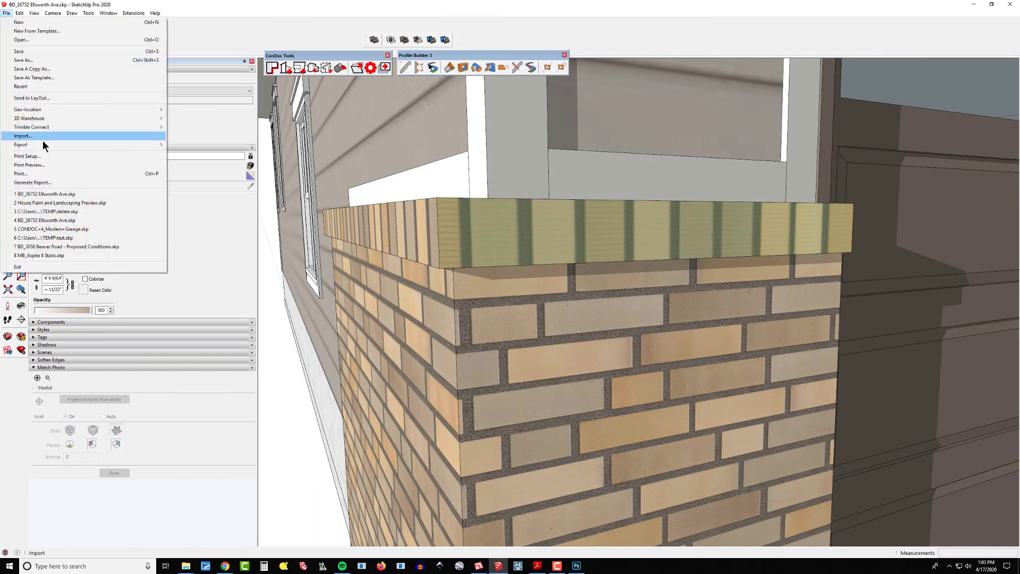
pyautogui.click(44, 136)
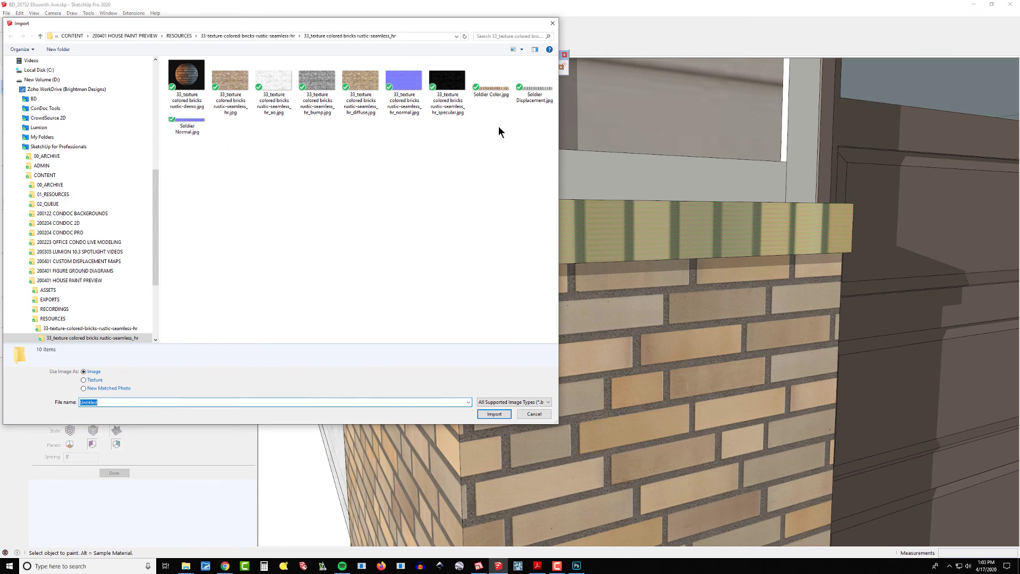
pyautogui.click(491, 80)
pyautogui.click(495, 414)
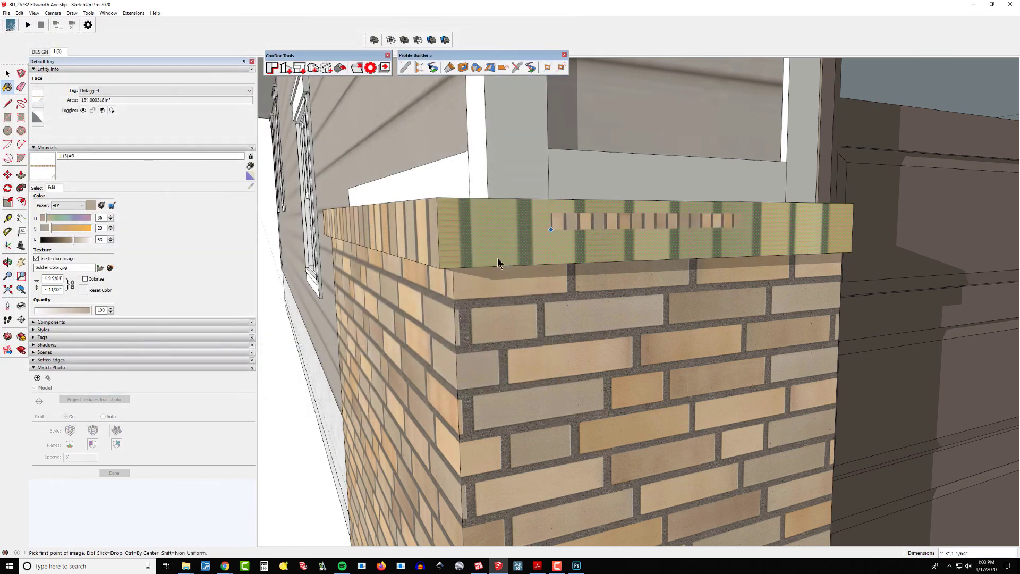
pyautogui.click(440, 269)
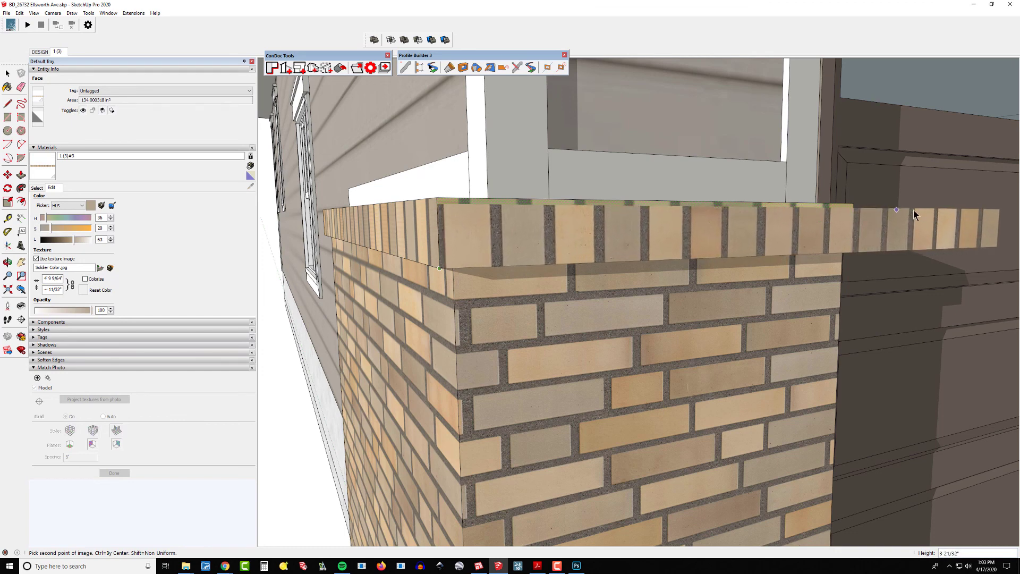
pyautogui.click(977, 210)
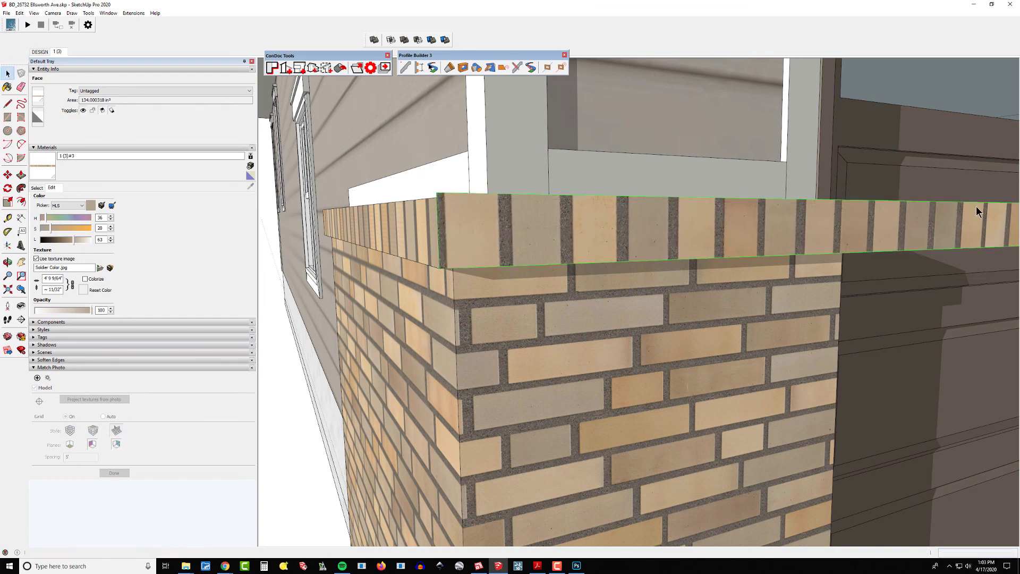
pyautogui.moveTo(645, 225); pyautogui.dragTo(616, 284, button='middle')
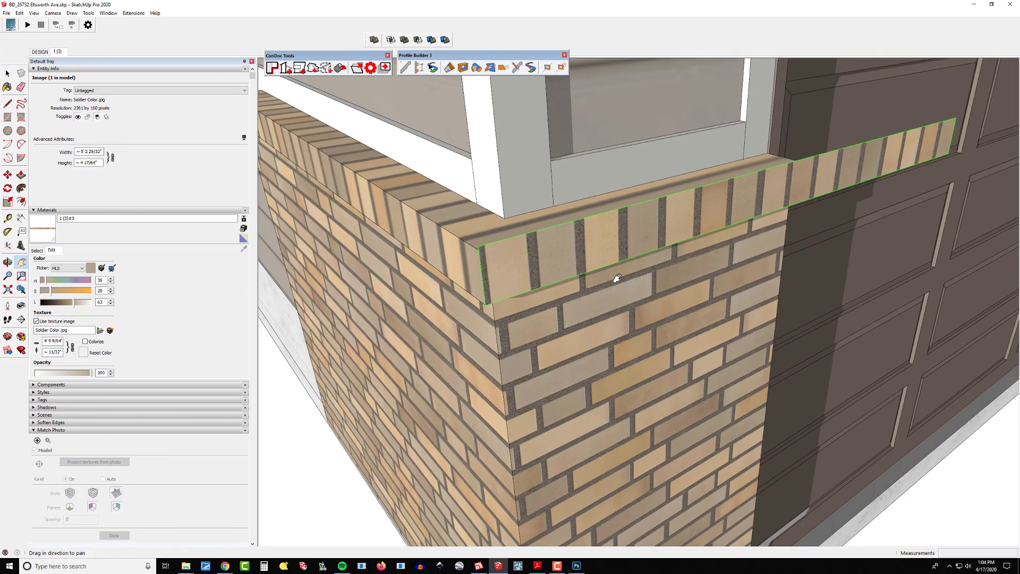
pyautogui.press('Delete')
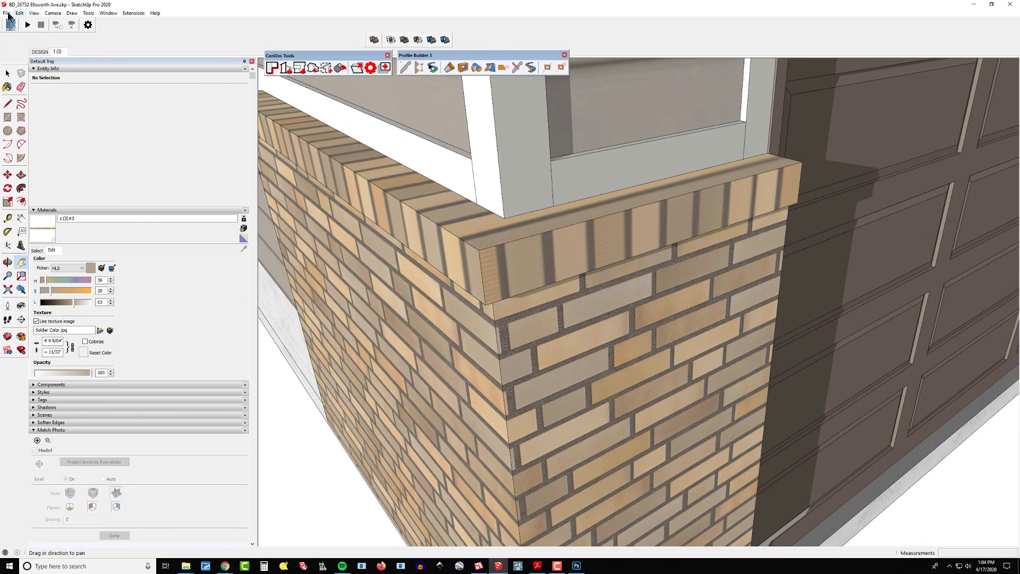
# Step: Import Soldier Color.jpg as a texture onto the front cap face, scaled from its lower corner to its top edge
pyautogui.click(6, 13)
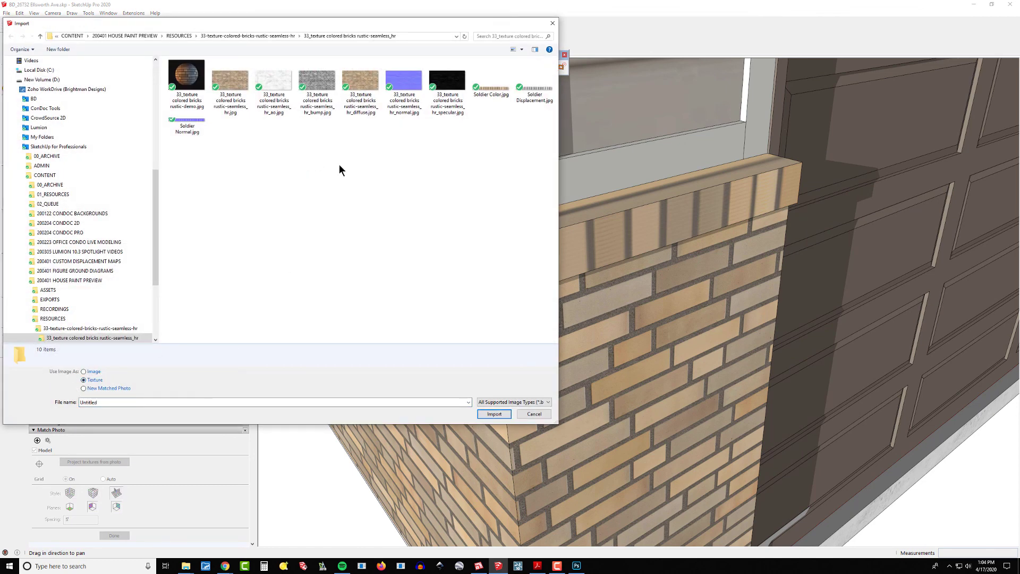
pyautogui.click(491, 80)
pyautogui.click(495, 414)
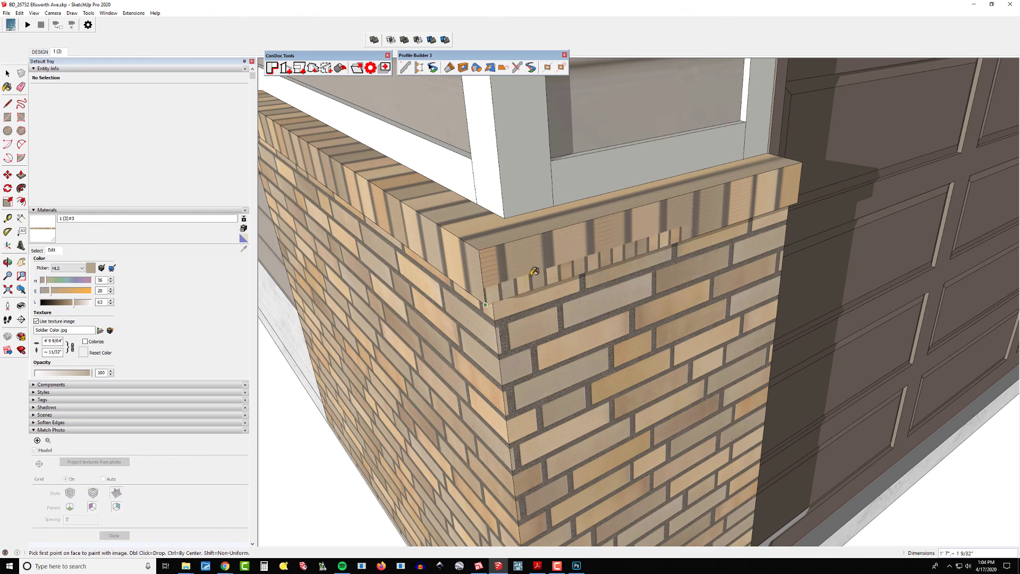
pyautogui.click(485, 305)
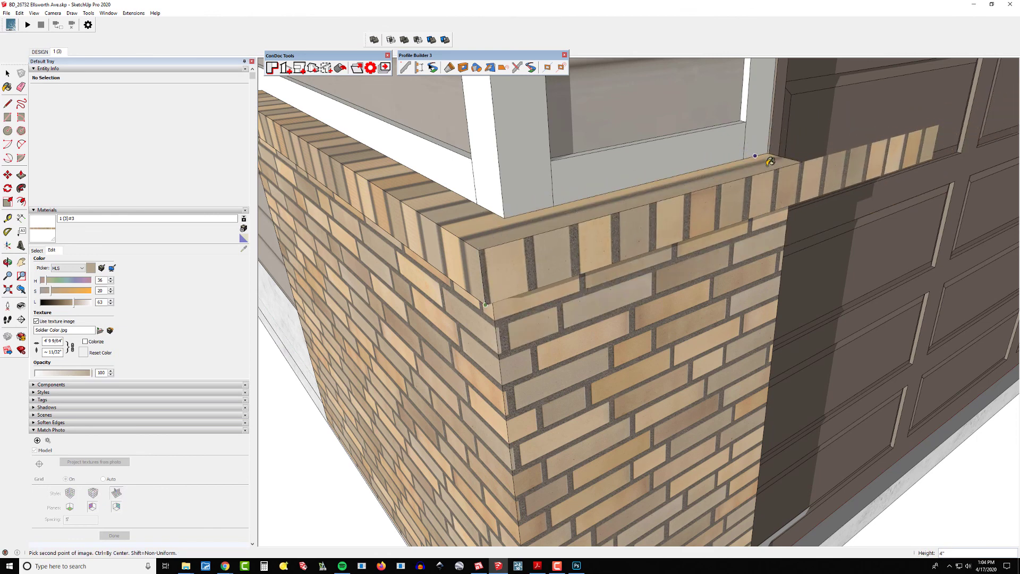
pyautogui.click(772, 165)
# Step: Sample the newly placed soldier texture and replace the old cap material with it on all matching faces
pyautogui.click(552, 266)
pyautogui.moveTo(551, 266); pyautogui.dragTo(586, 248, button='middle')
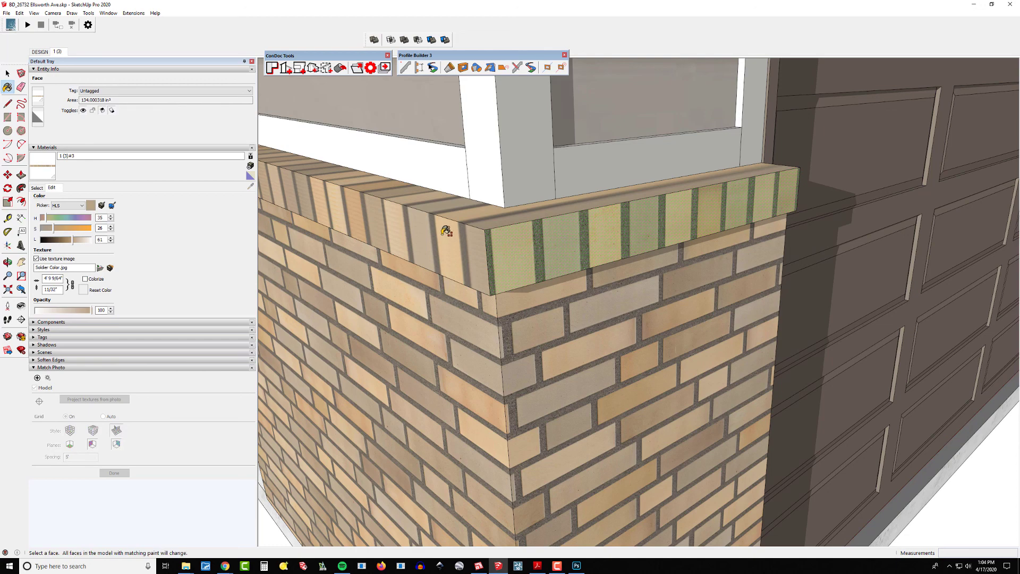
pyautogui.click(445, 231)
# Step: Reset the texture position on the pier's long side cap face, and undo the accidental painting of the wall below
pyautogui.scroll(-3, 445, 232)
pyautogui.moveTo(446, 231)
pyautogui.keyDown('shift'); pyautogui.mouseDown(button='middle')
pyautogui.moveTo(563, 234)
pyautogui.moveTo(546, 255)
pyautogui.mouseUp(button='middle'); pyautogui.keyUp('shift')
pyautogui.scroll(3, 547, 255)
pyautogui.rightClick(517, 231)
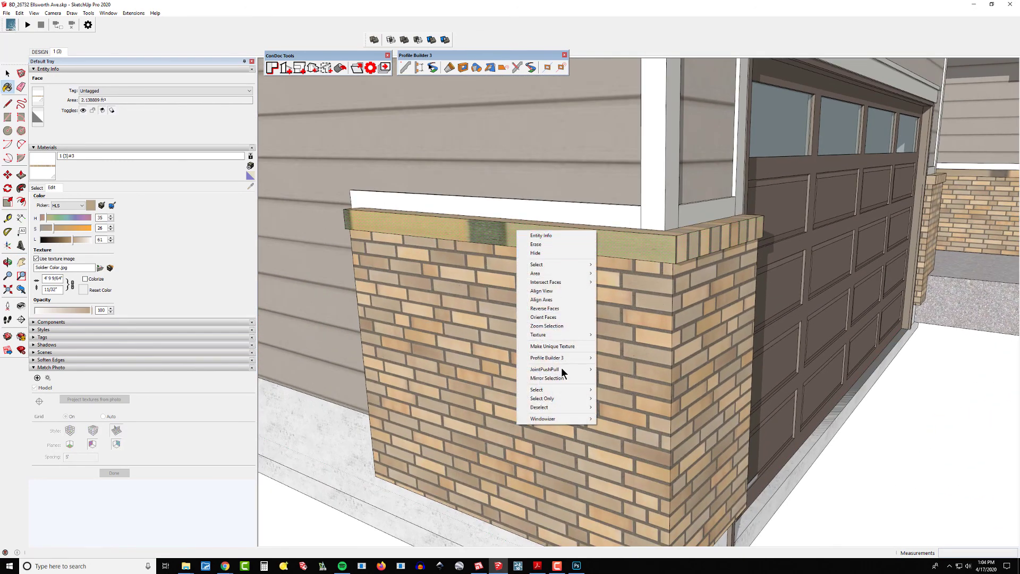
pyautogui.moveTo(566, 336)
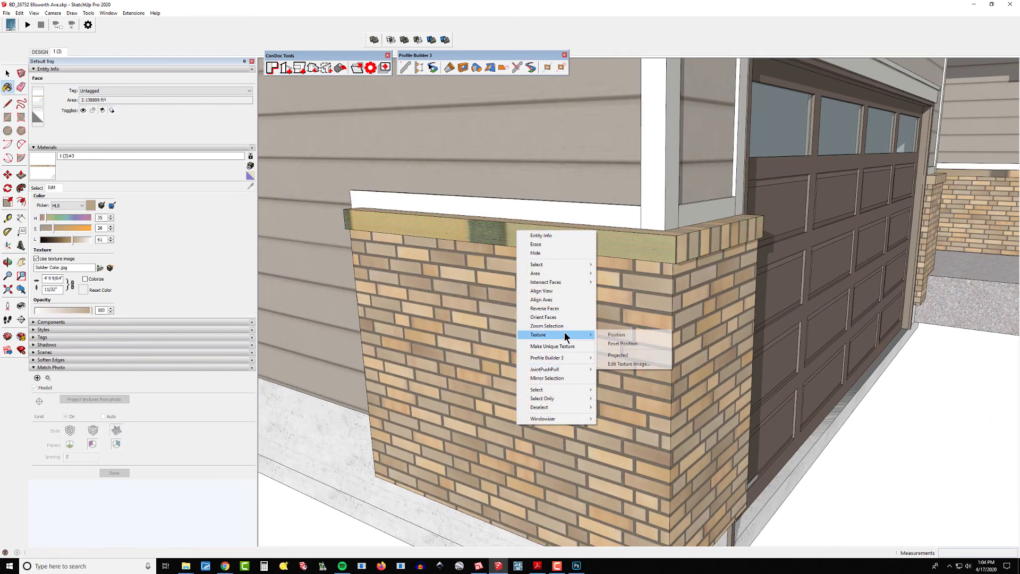
pyautogui.click(641, 355)
pyautogui.click(643, 346)
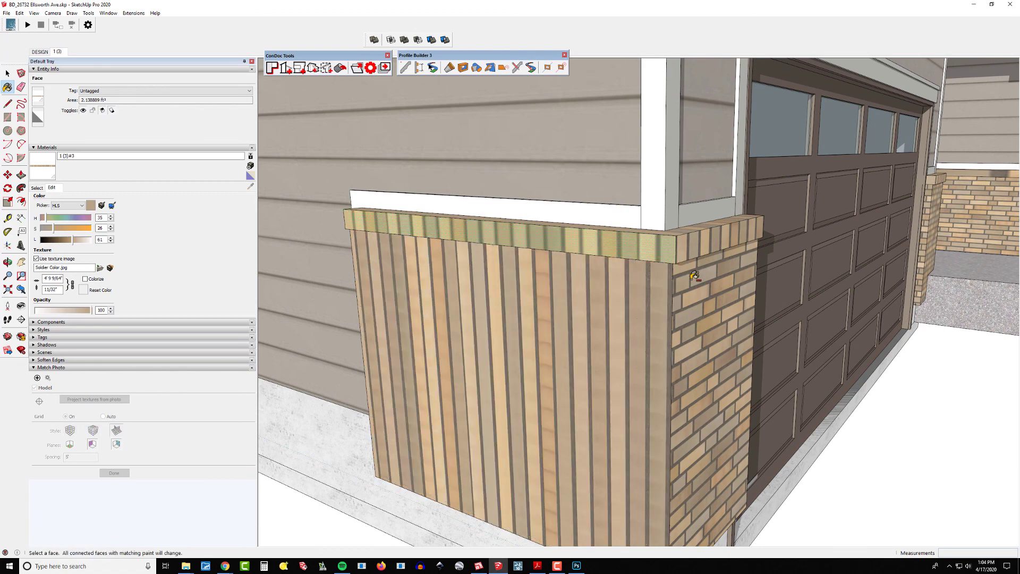
pyautogui.hotkey('ctrl', 'z')
# Step: Reset the texture position on the front cap face of the pier on the other side of the garage door
pyautogui.moveTo(692, 259); pyautogui.dragTo(628, 192, button='middle')
pyautogui.keyDown('shift'); pyautogui.click(646, 244); pyautogui.keyUp('shift')
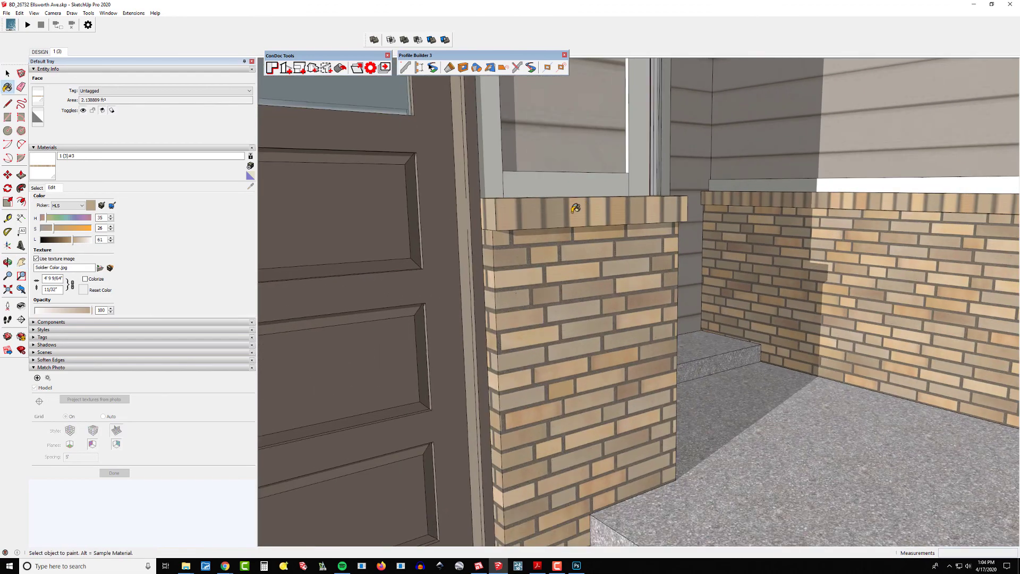
pyautogui.scroll(2, 575, 207)
pyautogui.rightClick(513, 211)
pyautogui.moveTo(564, 316)
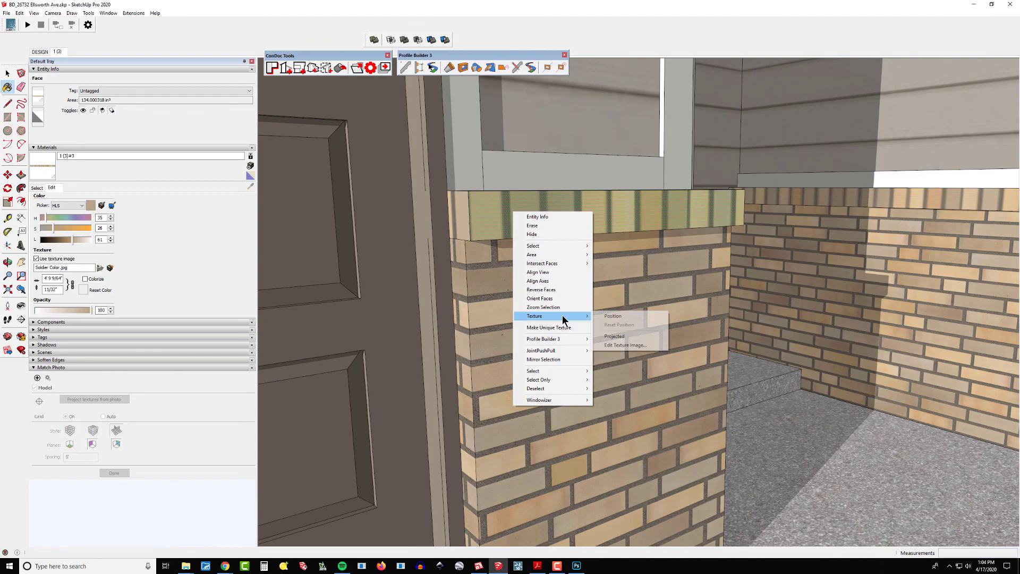
pyautogui.click(644, 329)
# Step: Start positioning the texture on the long cap face below the window and scale the soldier bricks toward the cap's height
pyautogui.moveTo(645, 329)
pyautogui.mouseDown(button='middle')
pyautogui.moveTo(664, 297)
pyautogui.moveTo(724, 290)
pyautogui.moveTo(776, 257)
pyautogui.moveTo(745, 191)
pyautogui.moveTo(667, 211)
pyautogui.moveTo(493, 223)
pyautogui.moveTo(777, 219)
pyautogui.moveTo(717, 191)
pyautogui.moveTo(697, 200)
pyautogui.moveTo(701, 183)
pyautogui.mouseUp(button='middle')
pyautogui.scroll(3, 626, 191)
pyautogui.scroll(3, 626, 191)
pyautogui.rightClick(699, 186)
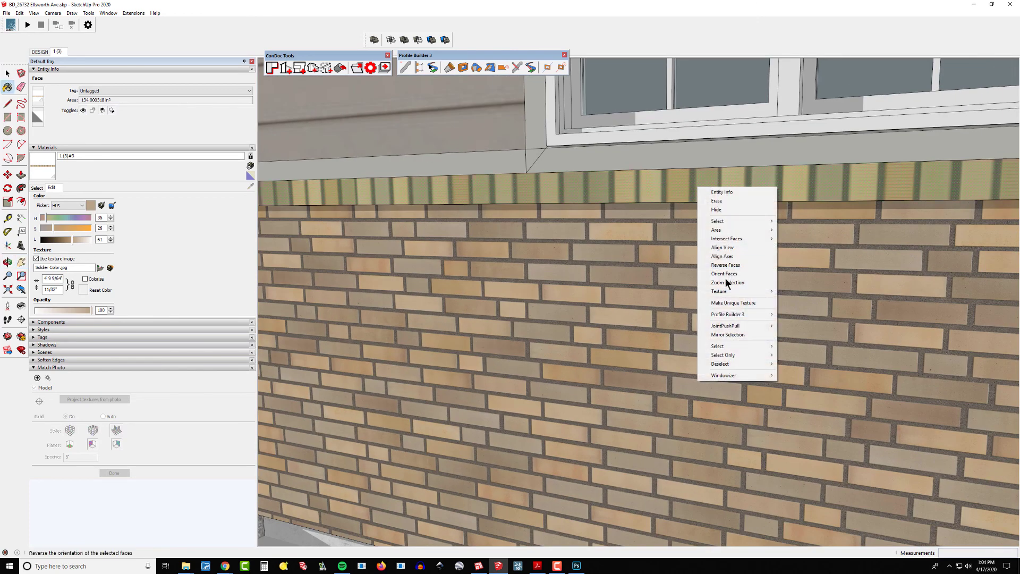
pyautogui.moveTo(744, 291)
pyautogui.click(807, 292)
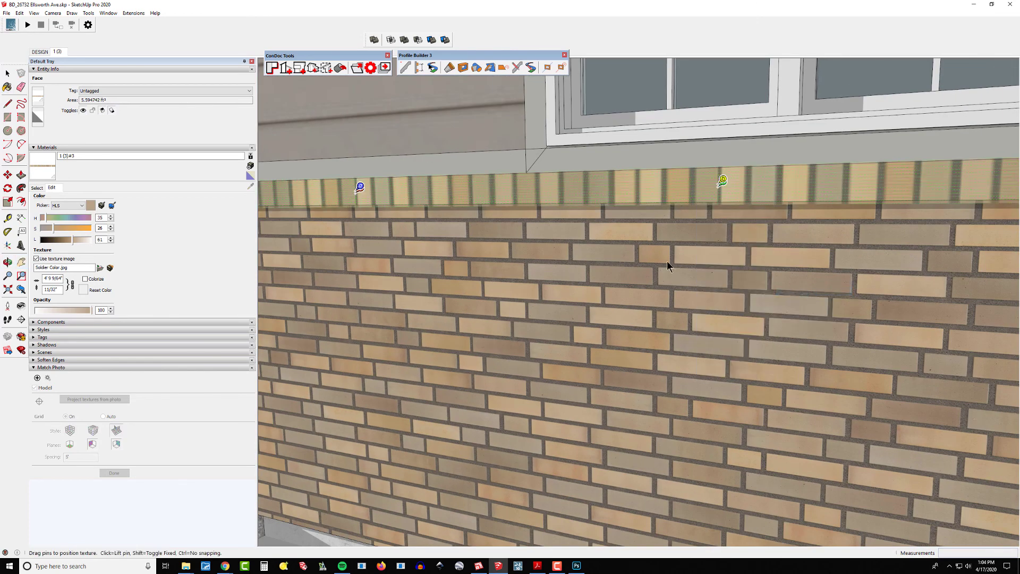
pyautogui.scroll(4, 370, 197)
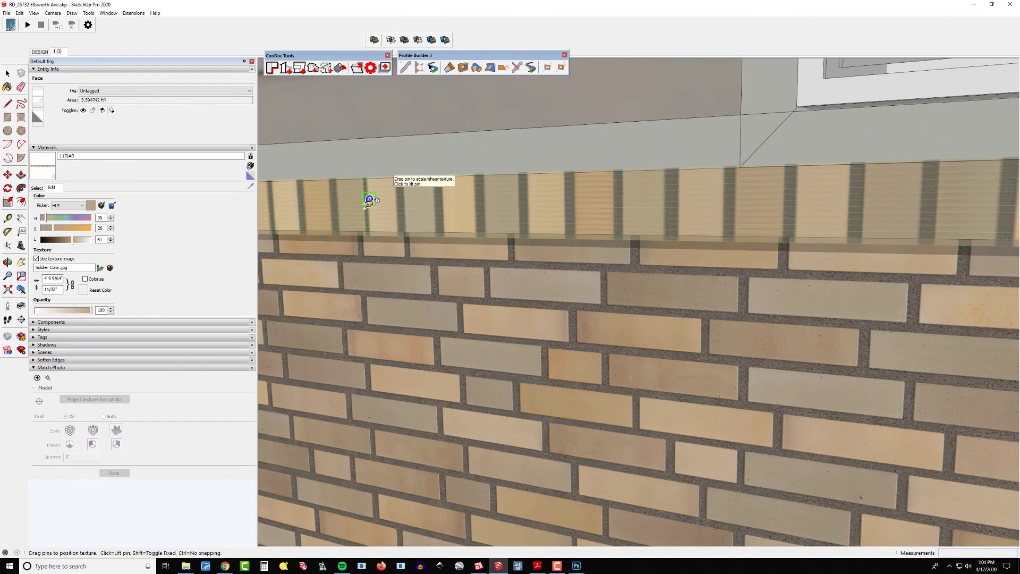
pyautogui.scroll(2, 380, 210)
pyautogui.moveTo(360, 202); pyautogui.dragTo(362, 169)
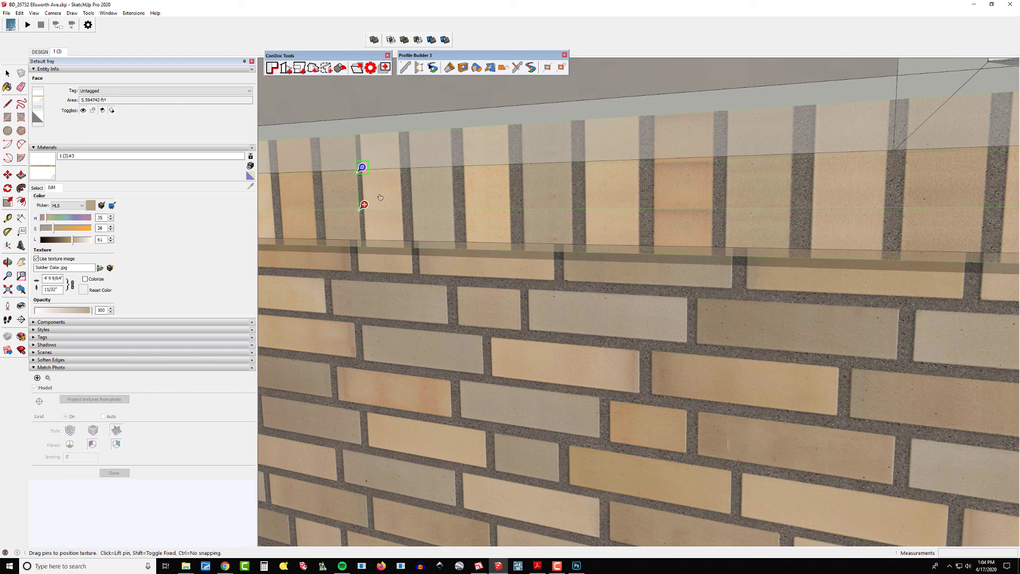
# Step: Move the texture to the cap's corner by the entrance, rescale it to the cap height, and finish positioning
pyautogui.scroll(-5, 365, 213)
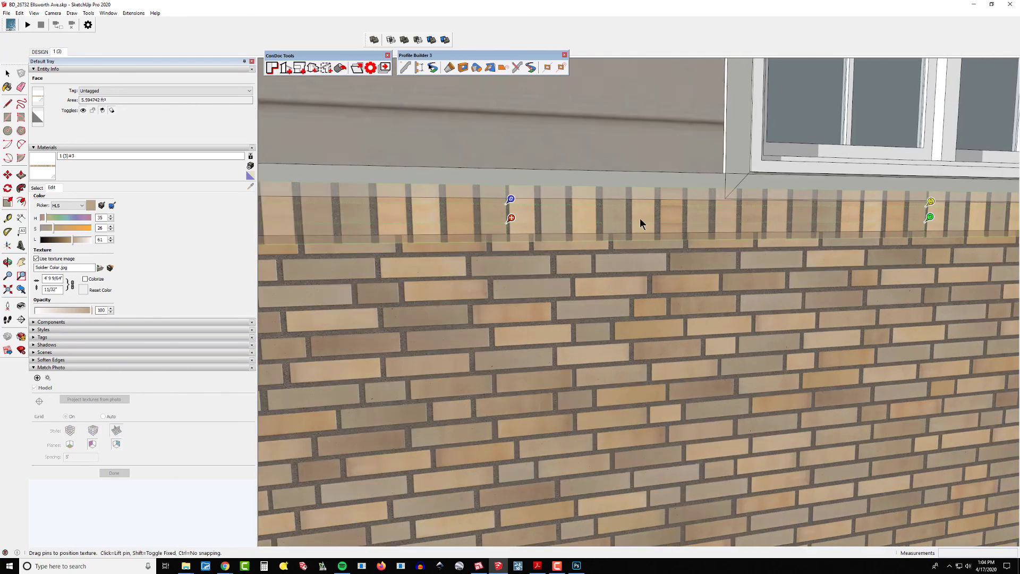
pyautogui.scroll(-3, 627, 220)
pyautogui.moveTo(528, 218); pyautogui.dragTo(347, 217)
pyautogui.scroll(3, 372, 213)
pyautogui.moveTo(389, 257)
pyautogui.mouseDown()
pyautogui.moveTo(400, 262)
pyautogui.moveTo(397, 199)
pyautogui.mouseUp()
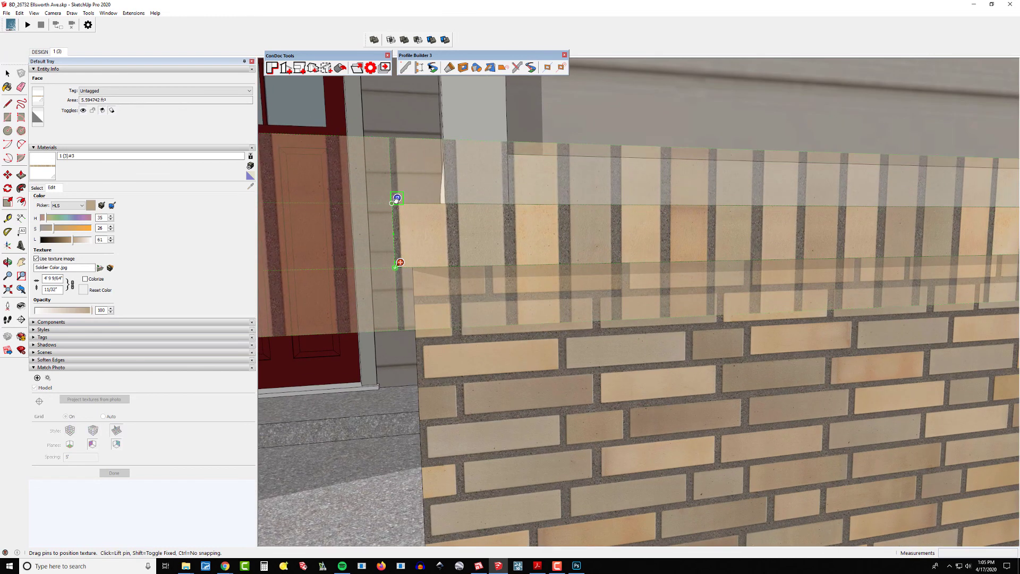
pyautogui.press('Return')
pyautogui.scroll(-3, 575, 220)
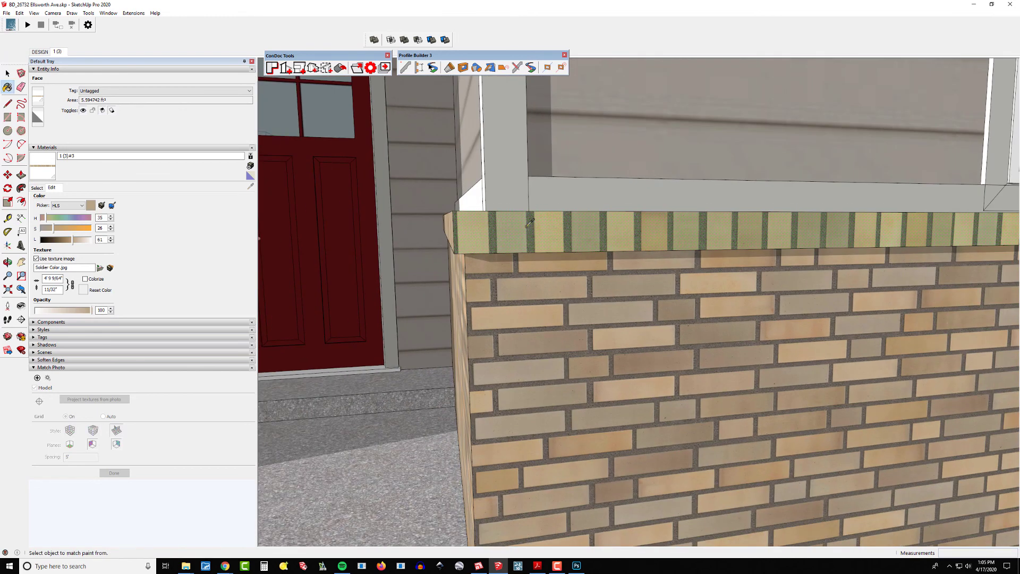
# Step: Reset the texture position on the cap's entrance-side face and repaint it with the scaled soldier brick texture from the adjoining long face
pyautogui.moveTo(575, 220); pyautogui.dragTo(501, 260, button='middle')
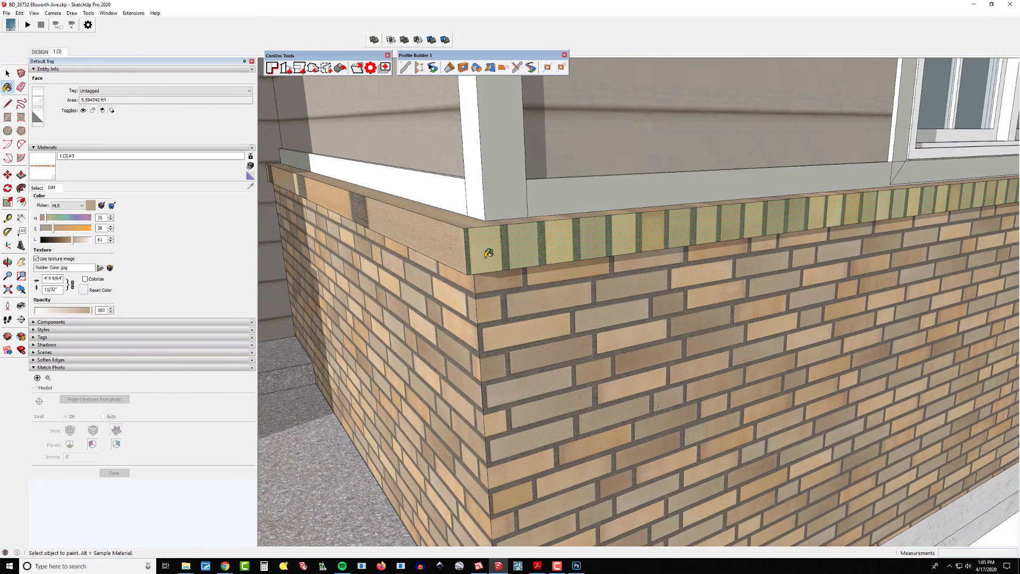
pyautogui.rightClick(441, 236)
pyautogui.moveTo(491, 340)
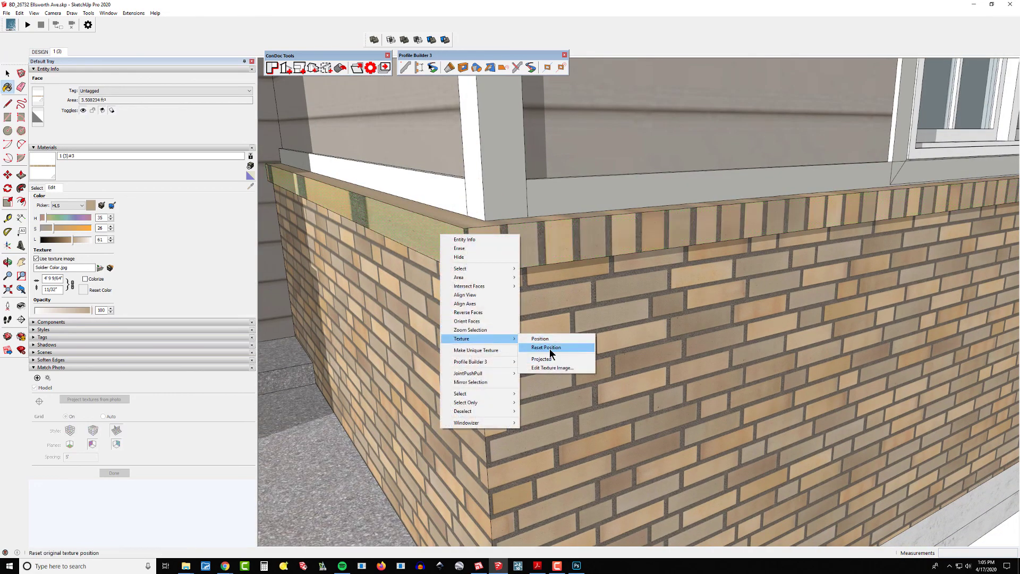
pyautogui.click(551, 352)
pyautogui.moveTo(552, 353); pyautogui.dragTo(655, 312, button='middle')
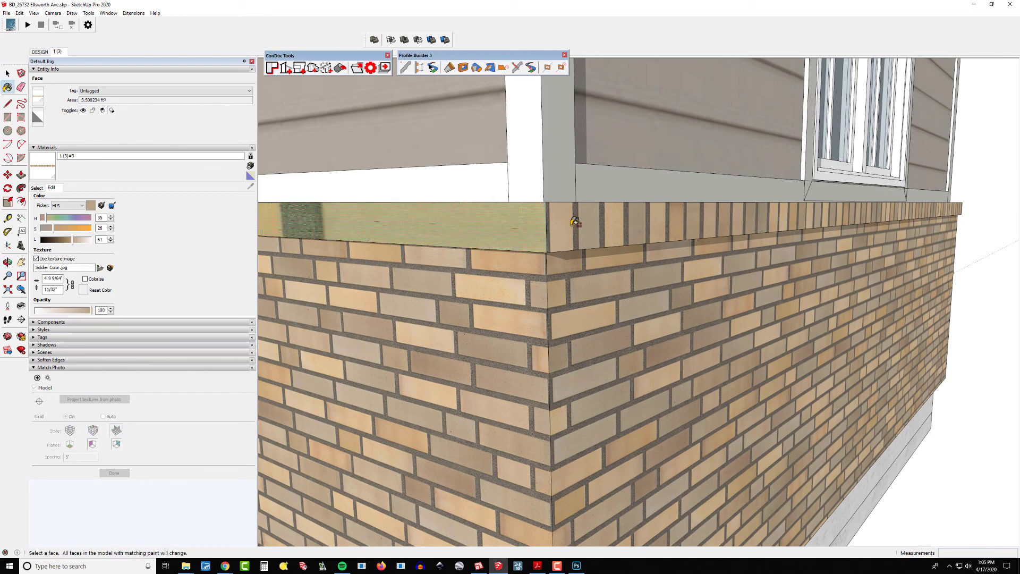
pyautogui.moveTo(585, 221); pyautogui.dragTo(568, 246, button='middle')
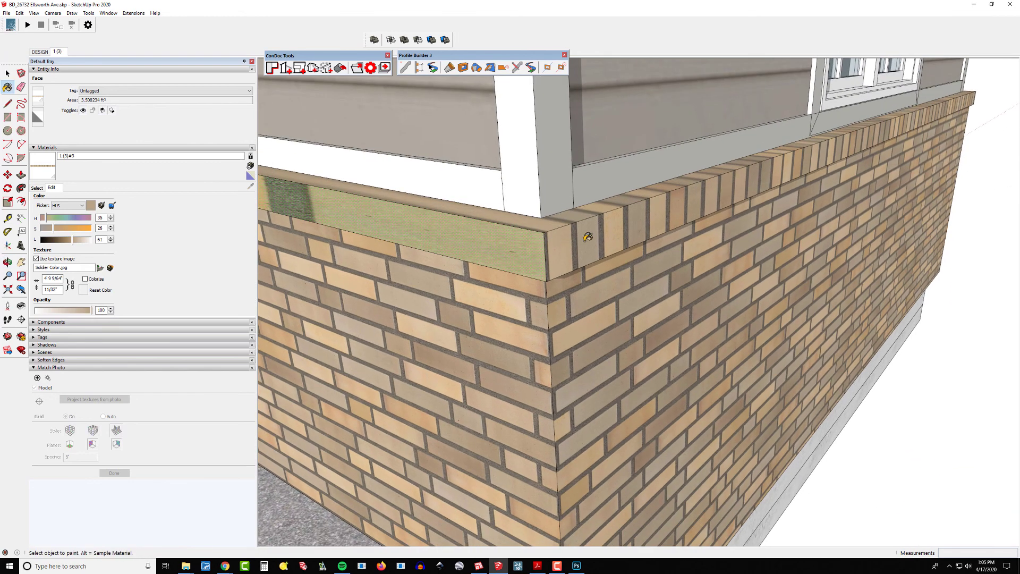
pyautogui.moveTo(676, 316); pyautogui.dragTo(651, 284, button='middle')
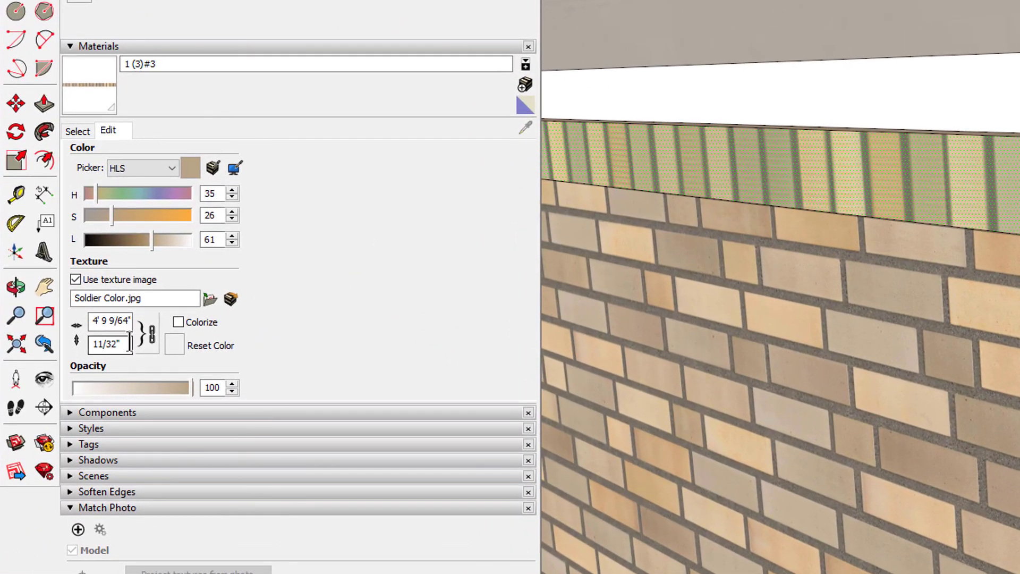
# Step: Unlink the soldier brick texture's width and height, and set its height to 5"
pyautogui.click(152, 335)
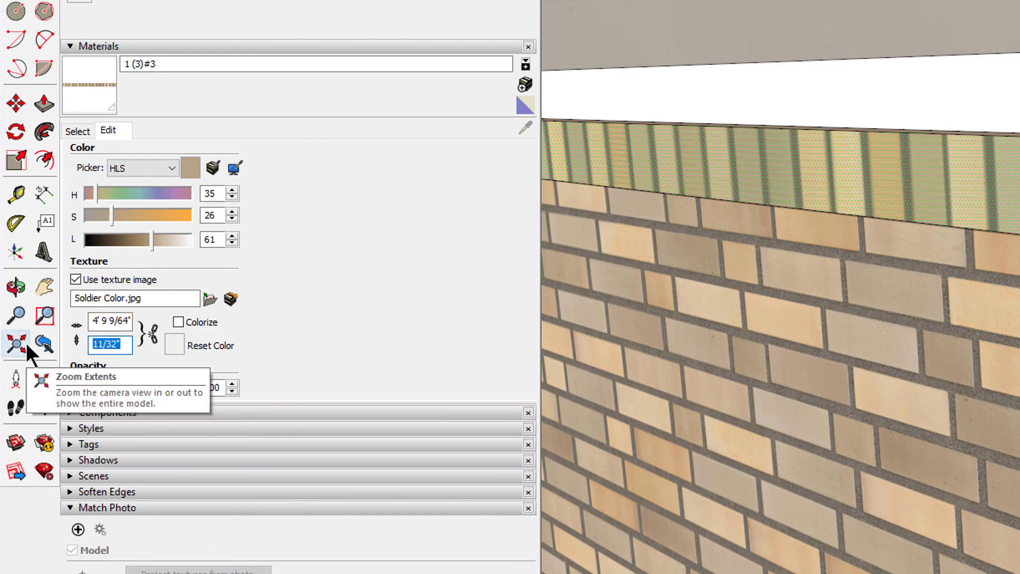
pyautogui.write('5')
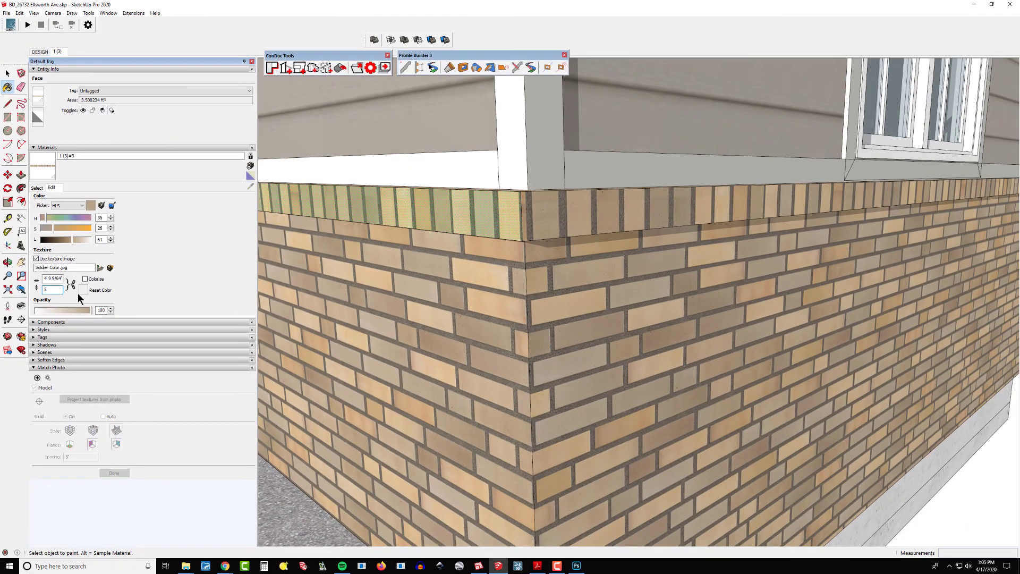
pyautogui.moveTo(670, 287); pyautogui.dragTo(623, 257, button='middle')
pyautogui.scroll(-6, 799, 266)
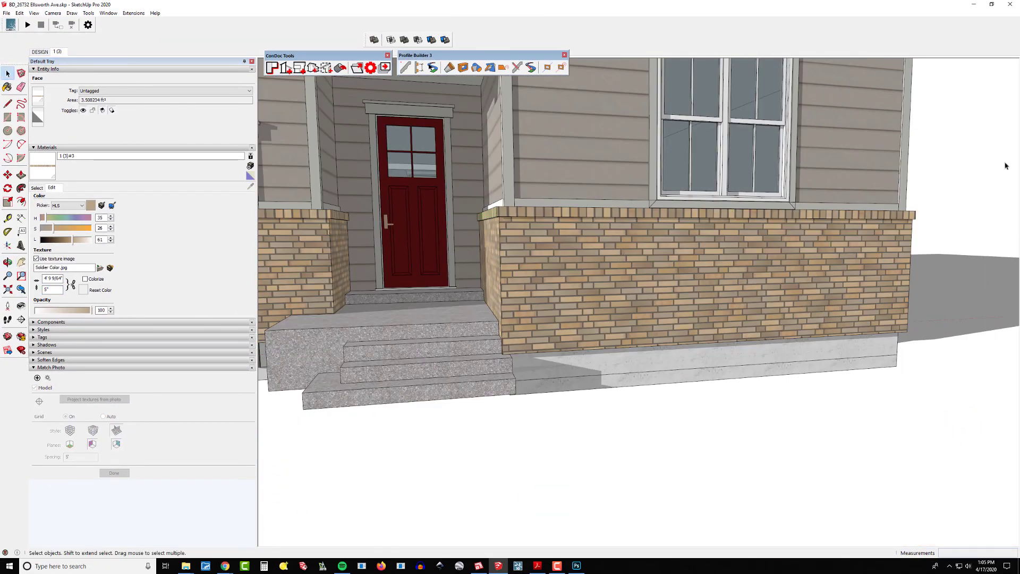
# Step: Erase the stray edge on the cap's underside at the outer corner of the garage pier
pyautogui.scroll(6, 874, 225)
pyautogui.keyDown('shift'); pyautogui.moveTo(874, 226); pyautogui.dragTo(738, 251, button='middle'); pyautogui.keyUp('shift')
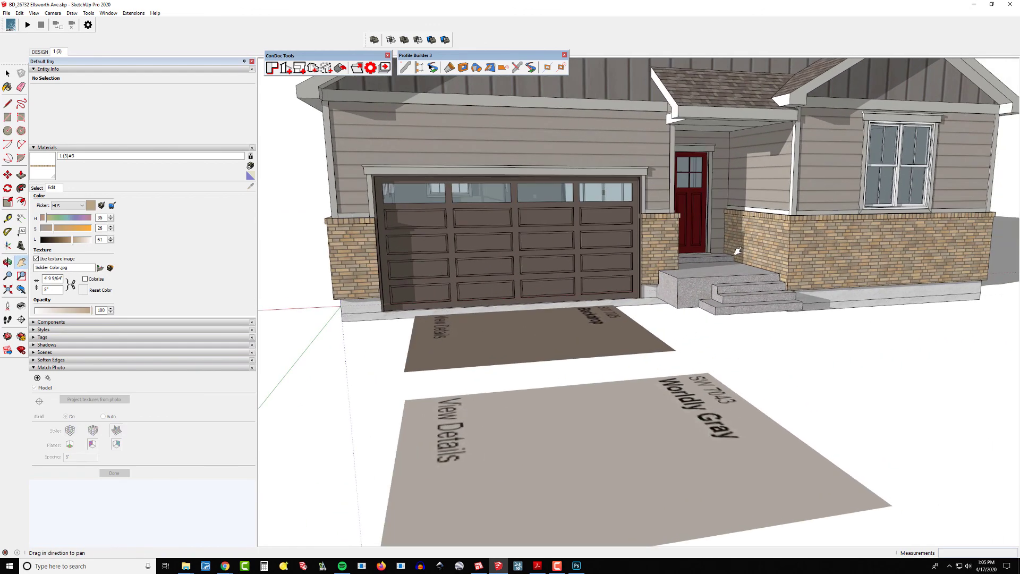
pyautogui.moveTo(572, 238); pyautogui.dragTo(690, 201, button='middle')
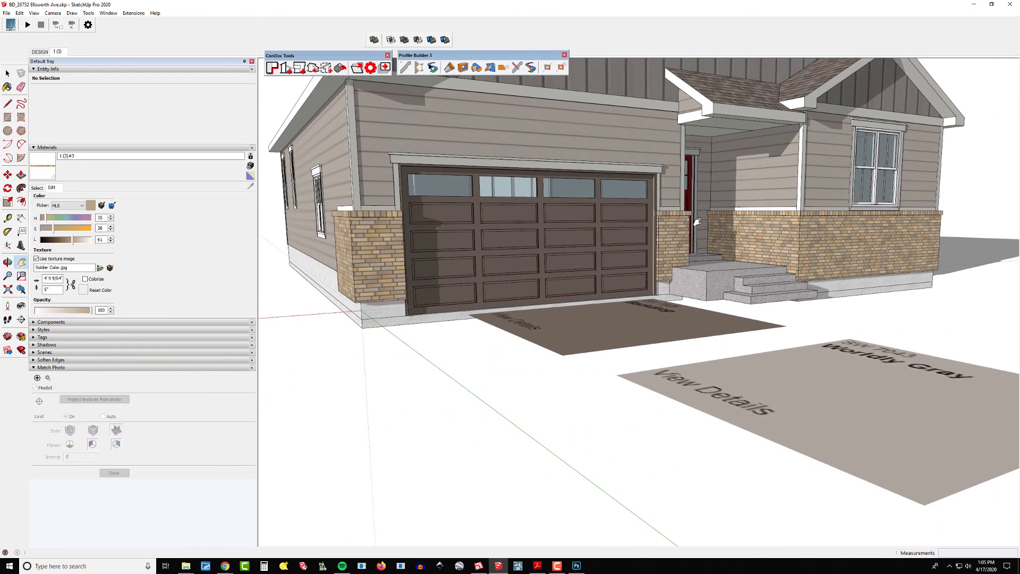
pyautogui.scroll(2, 466, 282)
pyautogui.moveTo(465, 282); pyautogui.dragTo(478, 223, button='middle')
pyautogui.scroll(3, 430, 198)
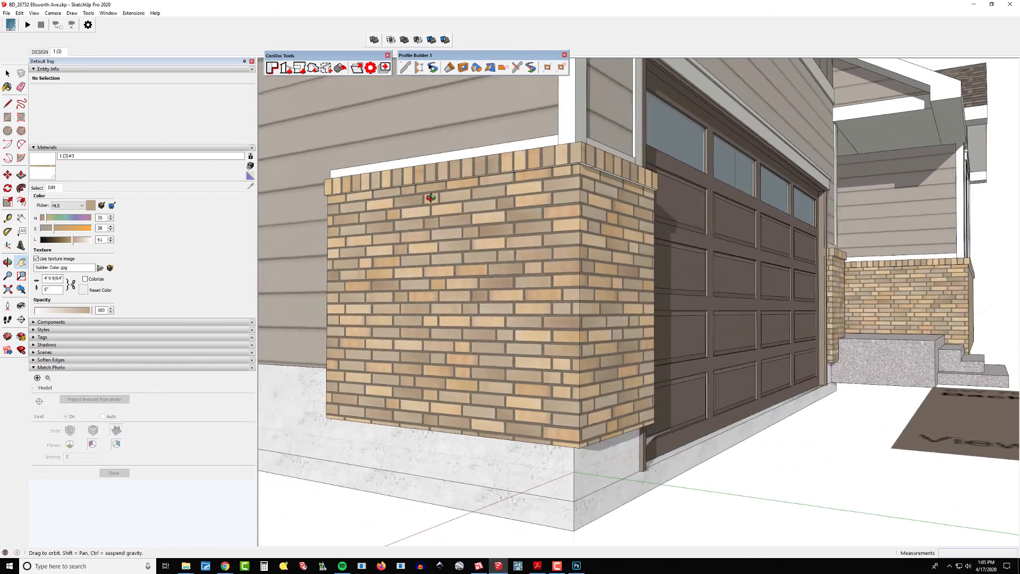
pyautogui.moveTo(431, 198); pyautogui.dragTo(532, 170, button='middle')
pyautogui.scroll(6, 579, 154)
pyautogui.press('space')
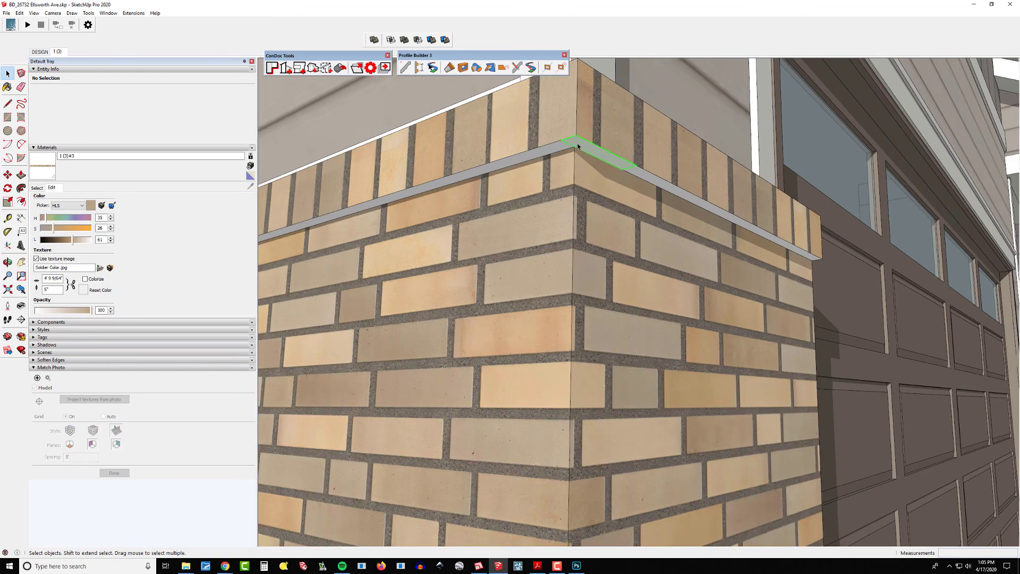
pyautogui.scroll(2, 579, 147)
pyautogui.press('e')
# Step: Erase the stray edge on the cap's underside at the pier beside the entrance door
pyautogui.keyDown('shift'); pyautogui.moveTo(670, 171); pyautogui.dragTo(532, 239, button='middle'); pyautogui.keyUp('shift')
pyautogui.scroll(3, 532, 239)
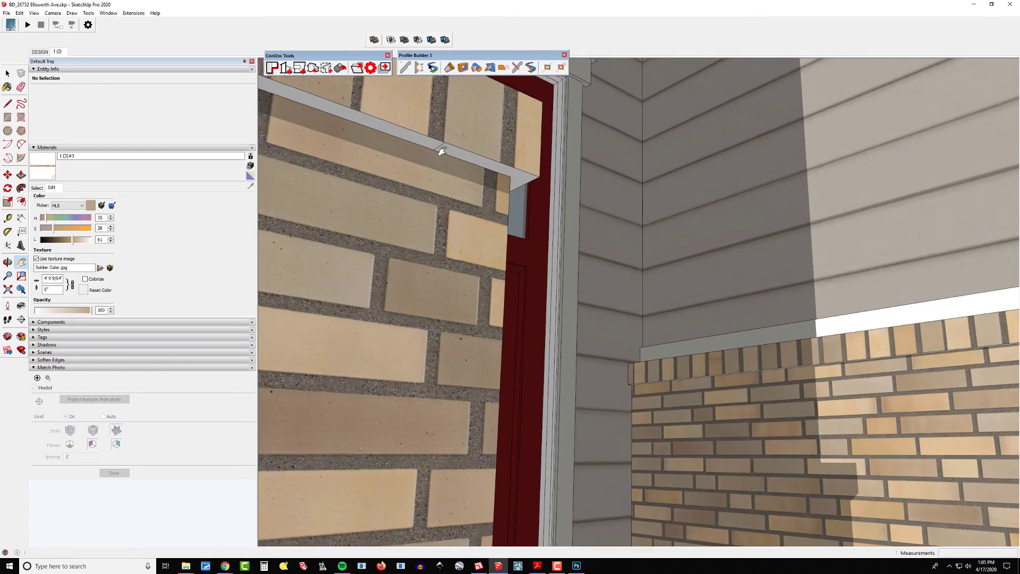
pyautogui.press('e')
pyautogui.scroll(-3, 443, 149)
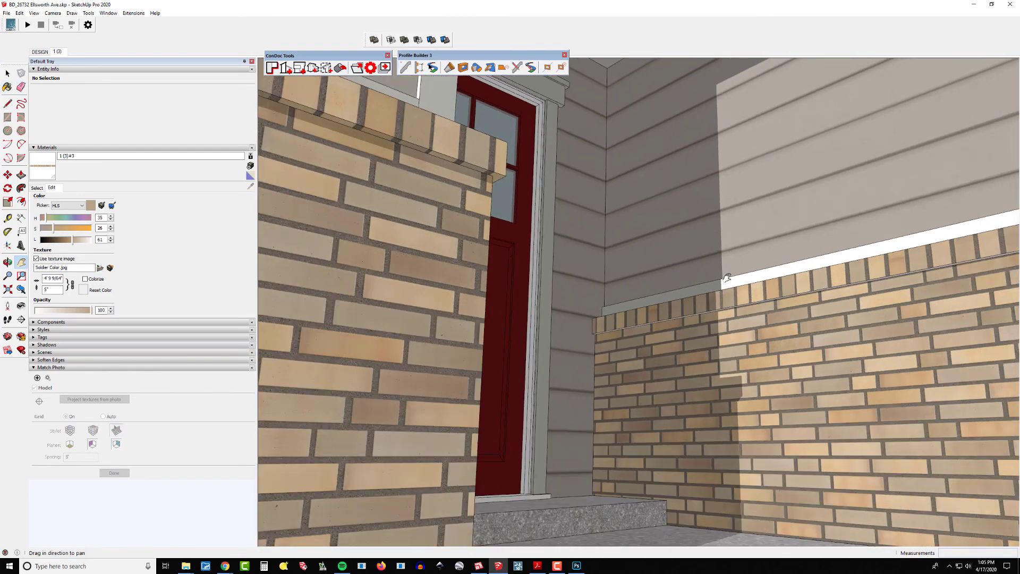
# Step: Erase the stray corner edges on the underside of the cap on the brick wall below the window
pyautogui.moveTo(443, 149); pyautogui.dragTo(513, 274, button='middle')
pyautogui.scroll(6, 714, 155)
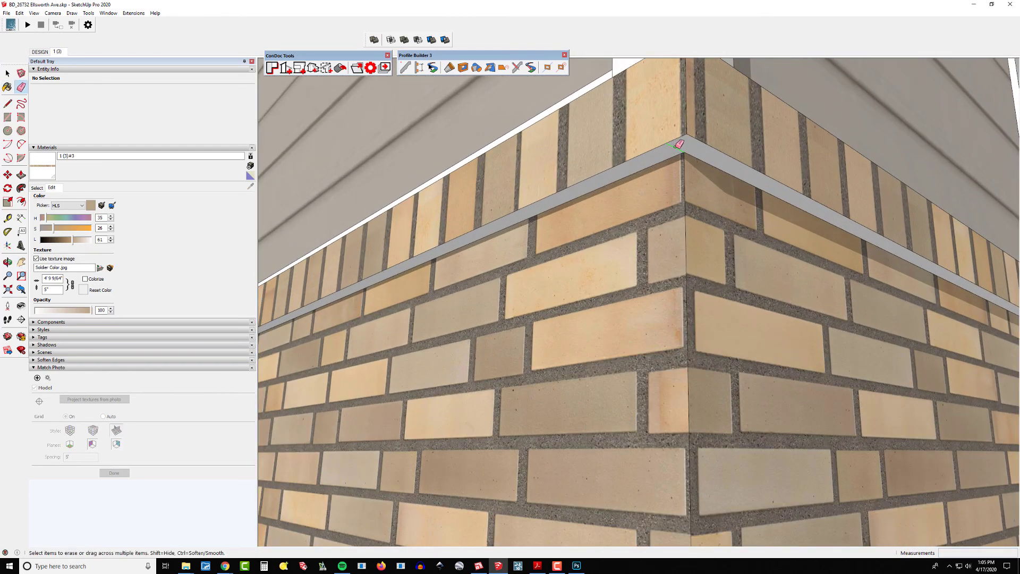
pyautogui.scroll(-8, 679, 143)
pyautogui.moveTo(717, 189); pyautogui.dragTo(676, 260, button='middle')
pyautogui.scroll(3, 581, 212)
pyautogui.moveTo(581, 212)
pyautogui.mouseDown(button='middle')
pyautogui.moveTo(725, 205)
pyautogui.moveTo(765, 215)
pyautogui.mouseUp(button='middle')
pyautogui.scroll(6, 751, 199)
pyautogui.scroll(-2, 754, 185)
pyautogui.scroll(-10, 766, 214)
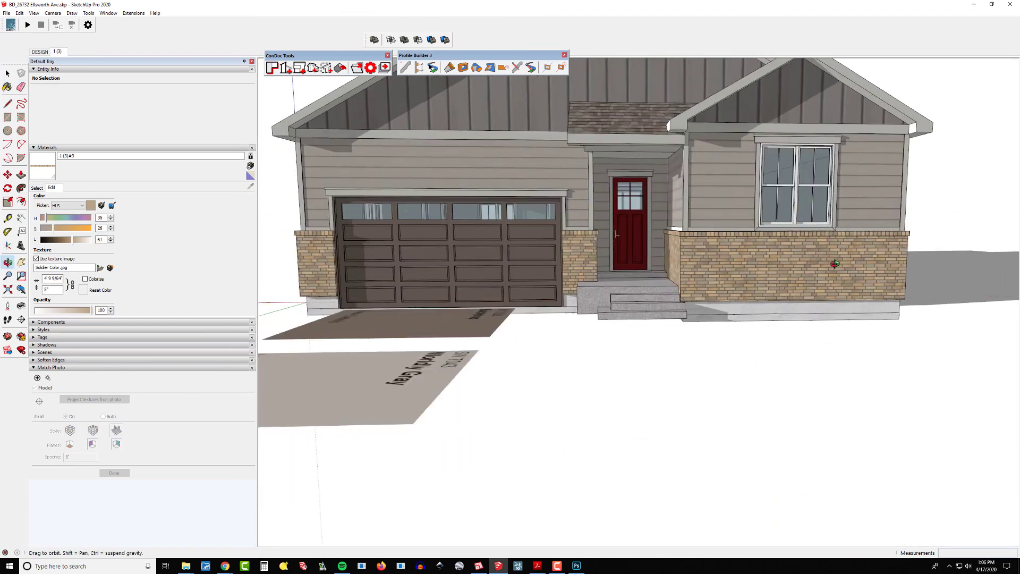
# Step: Examine the brick caps across the front and garage side of the whole house
pyautogui.moveTo(835, 264); pyautogui.dragTo(782, 271, button='middle')
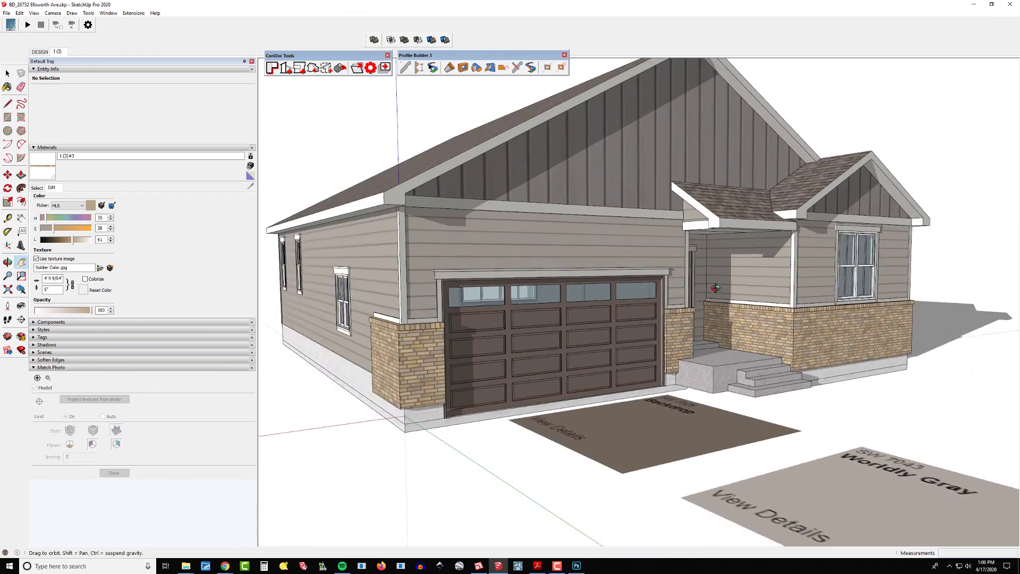
pyautogui.scroll(3, 778, 273)
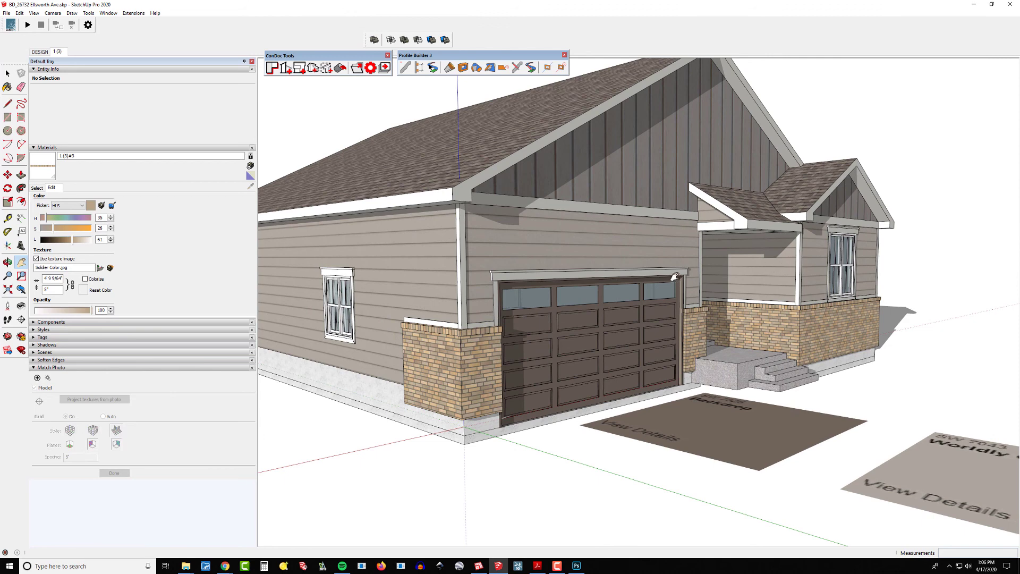
pyautogui.scroll(-3, 693, 357)
pyautogui.moveTo(693, 358); pyautogui.dragTo(691, 289, button='middle')
pyautogui.scroll(4, 691, 290)
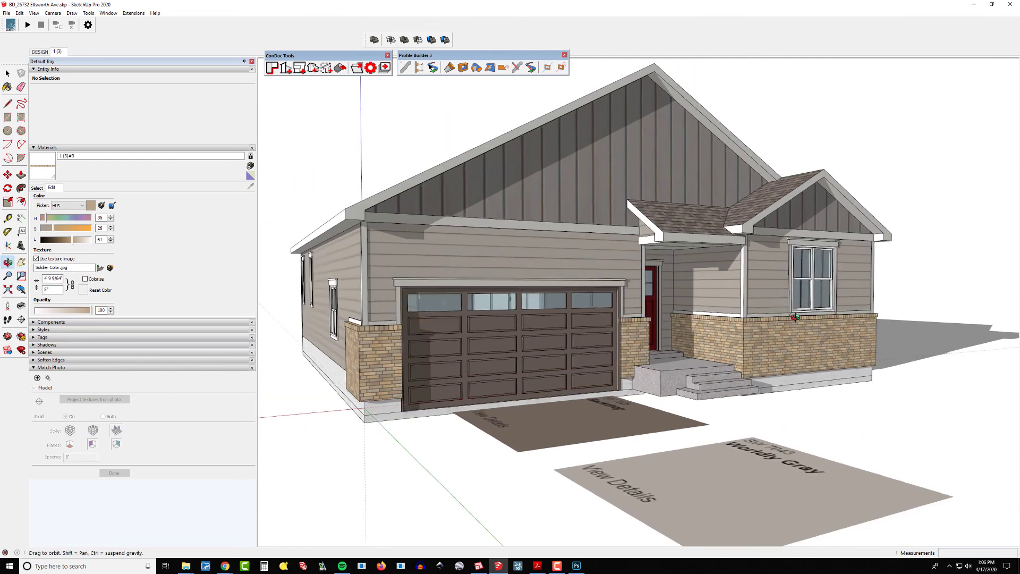
pyautogui.scroll(1, 742, 278)
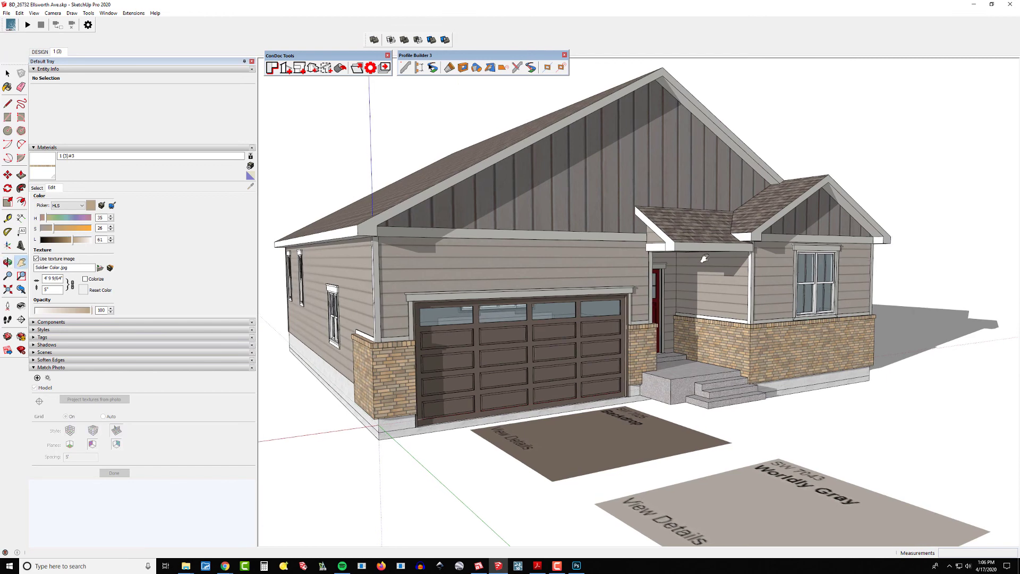